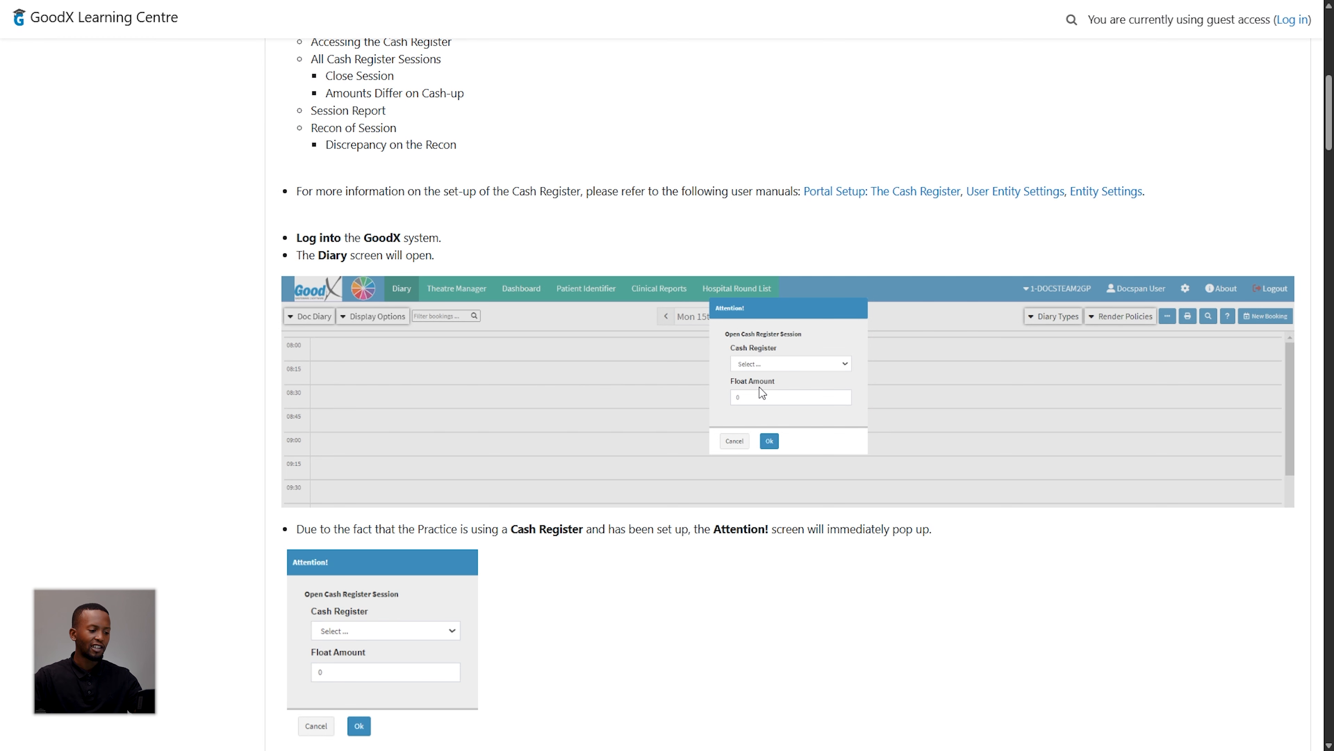
Read the guide's sections on opening a cash register session, accessing the cash register and viewing all sessions.
scroll(759, 387, "down", 5)
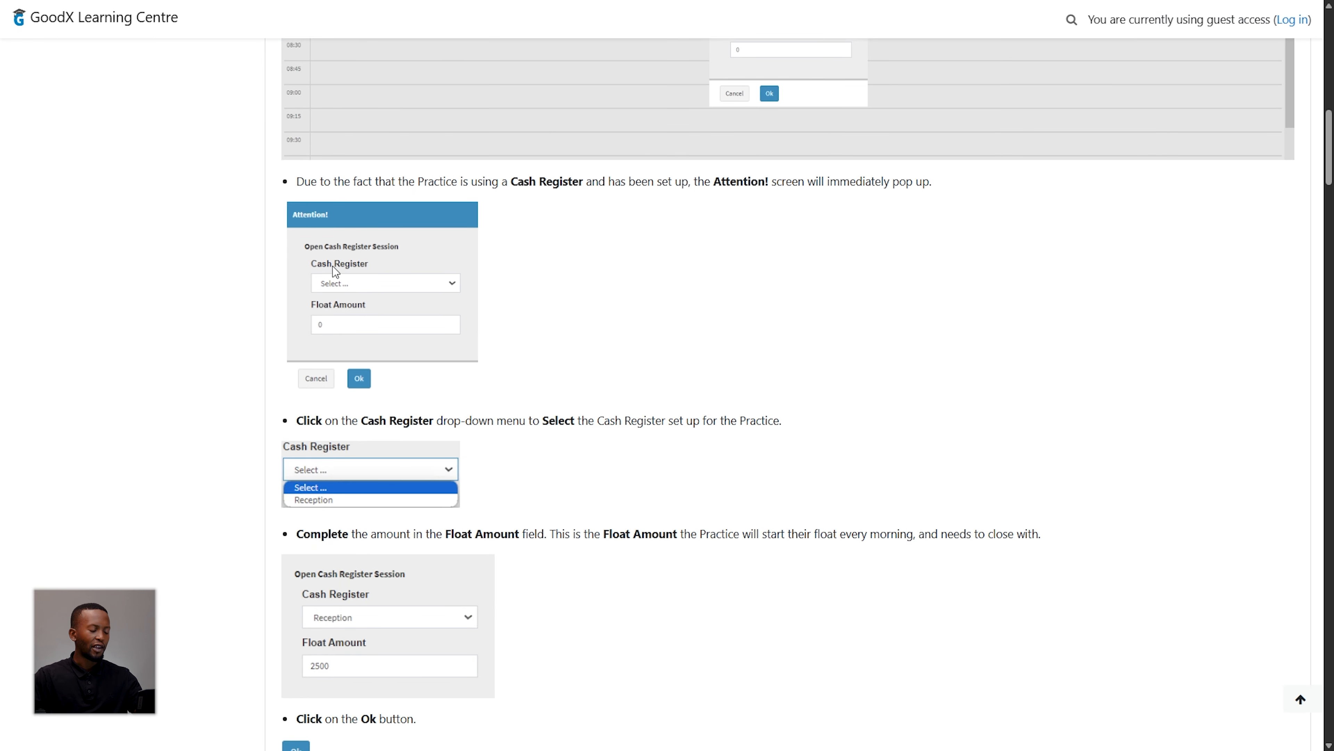
scroll(400, 411, "down", 1)
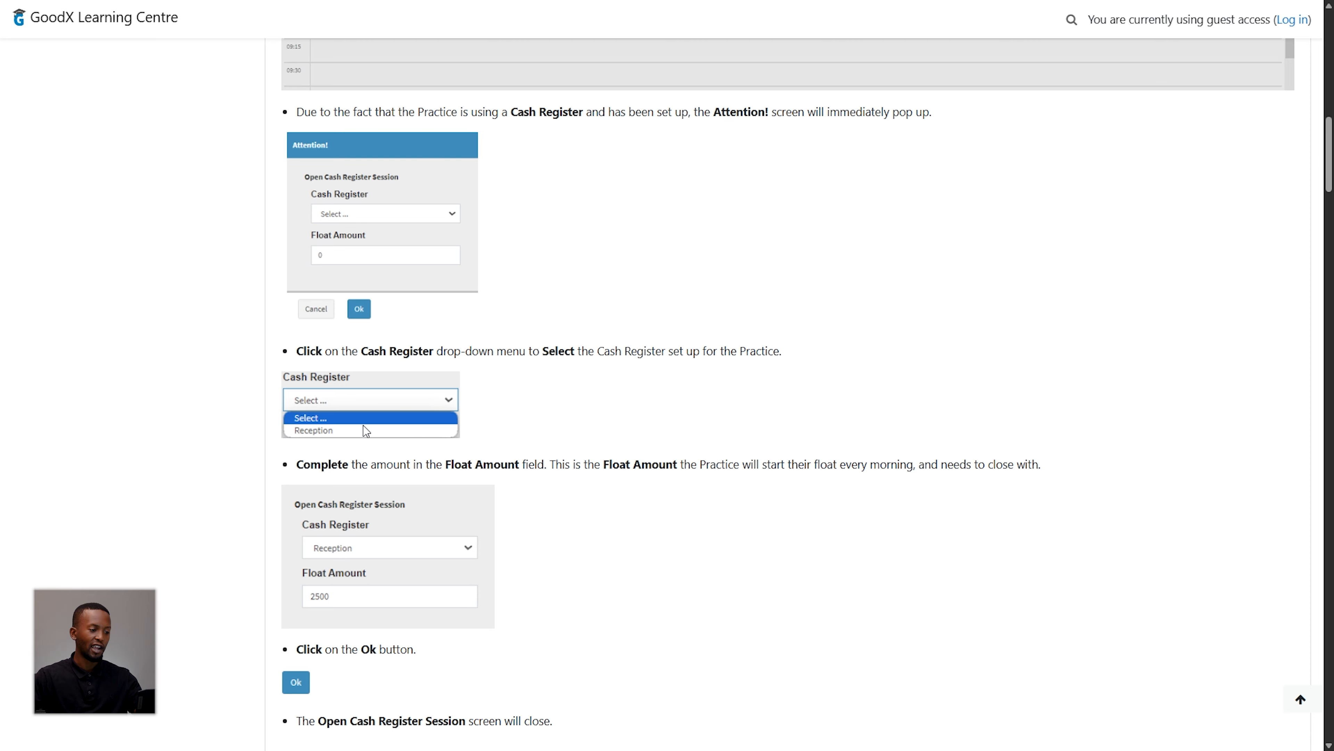
scroll(363, 411, "down", 4)
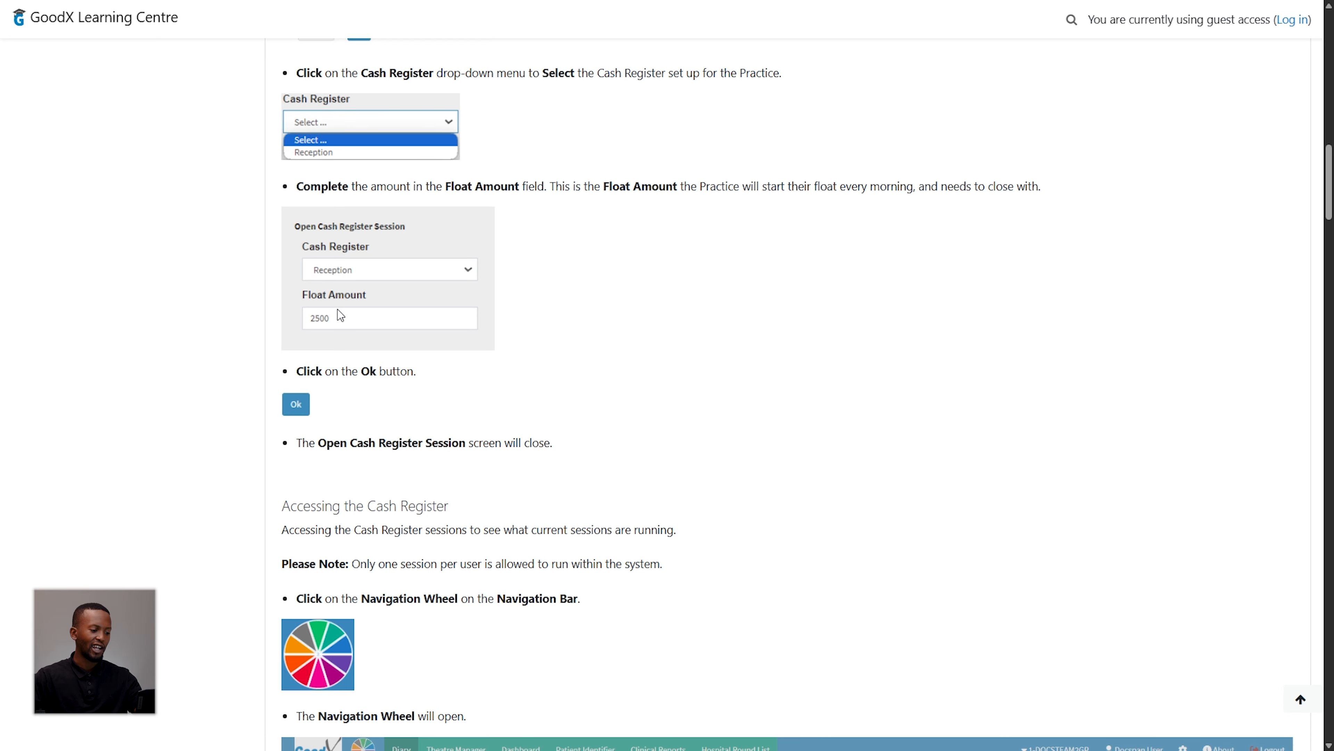
scroll(338, 309, "down", 8)
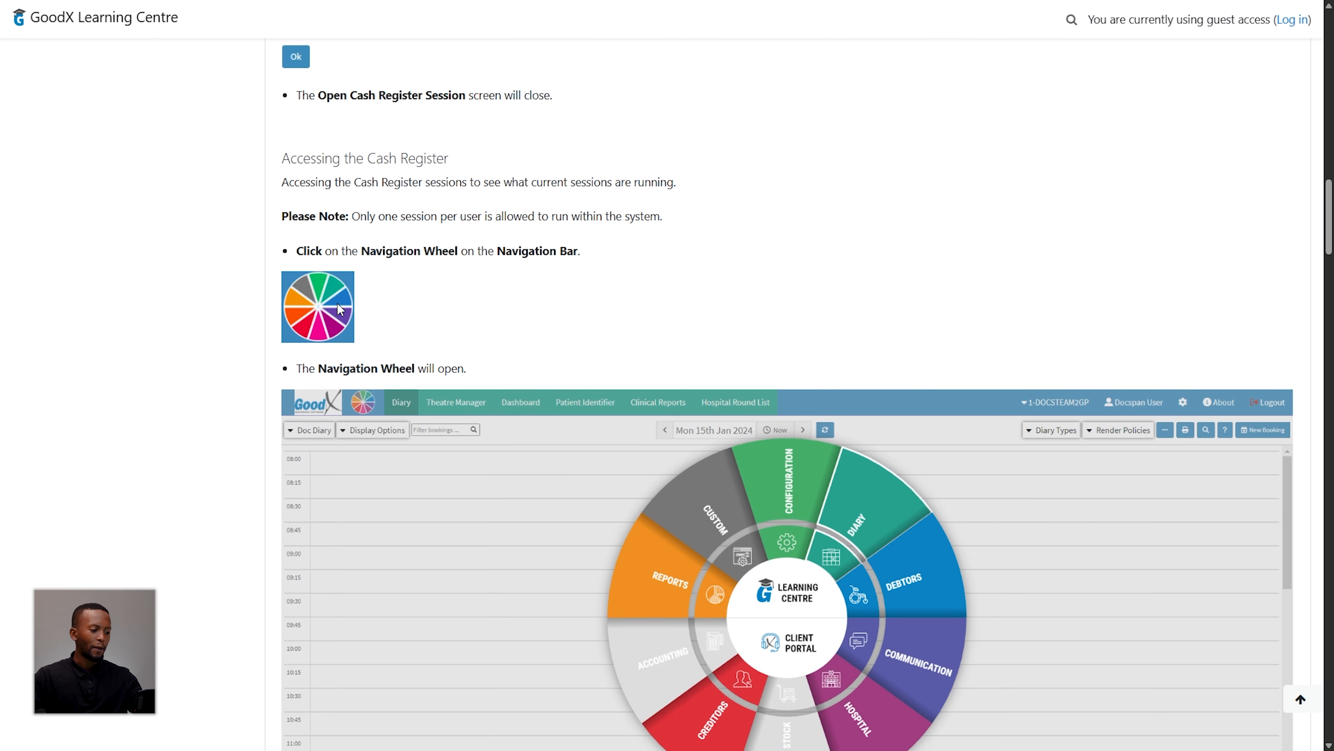
scroll(338, 304, "down", 10)
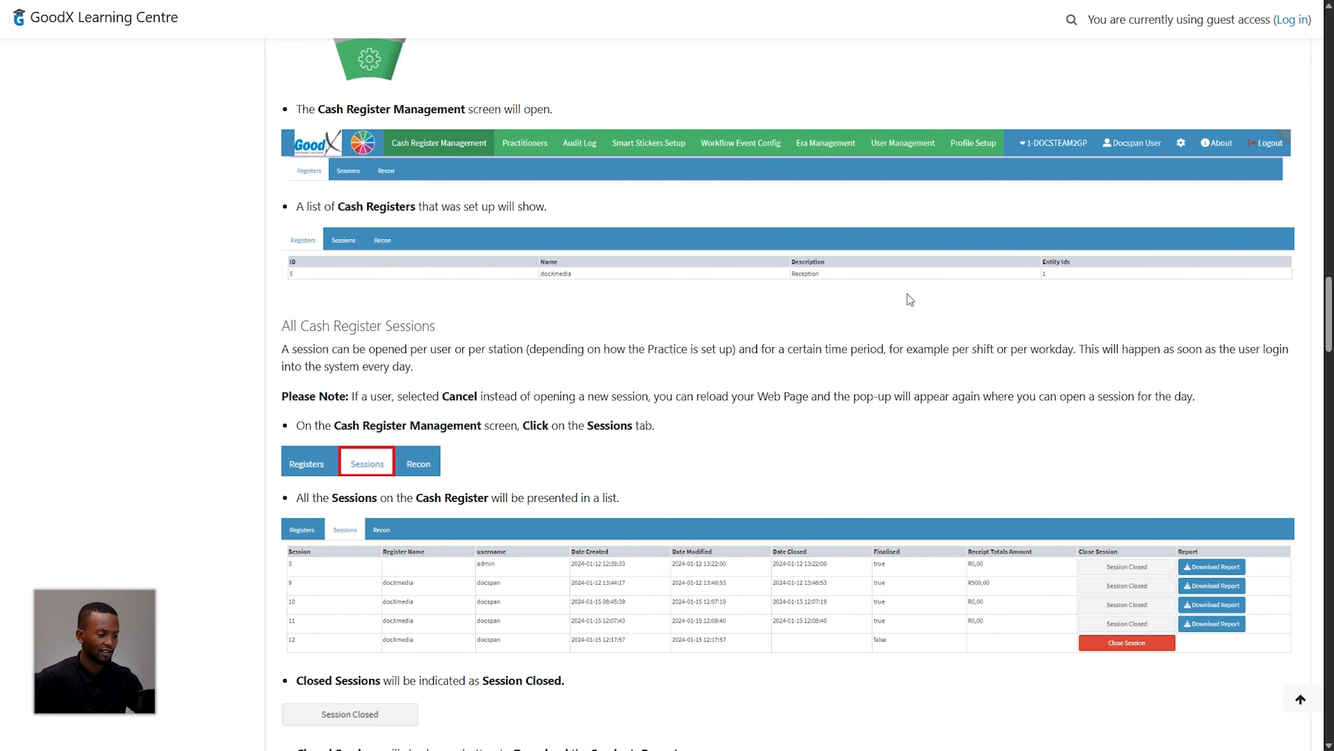
scroll(910, 300, "down", 2)
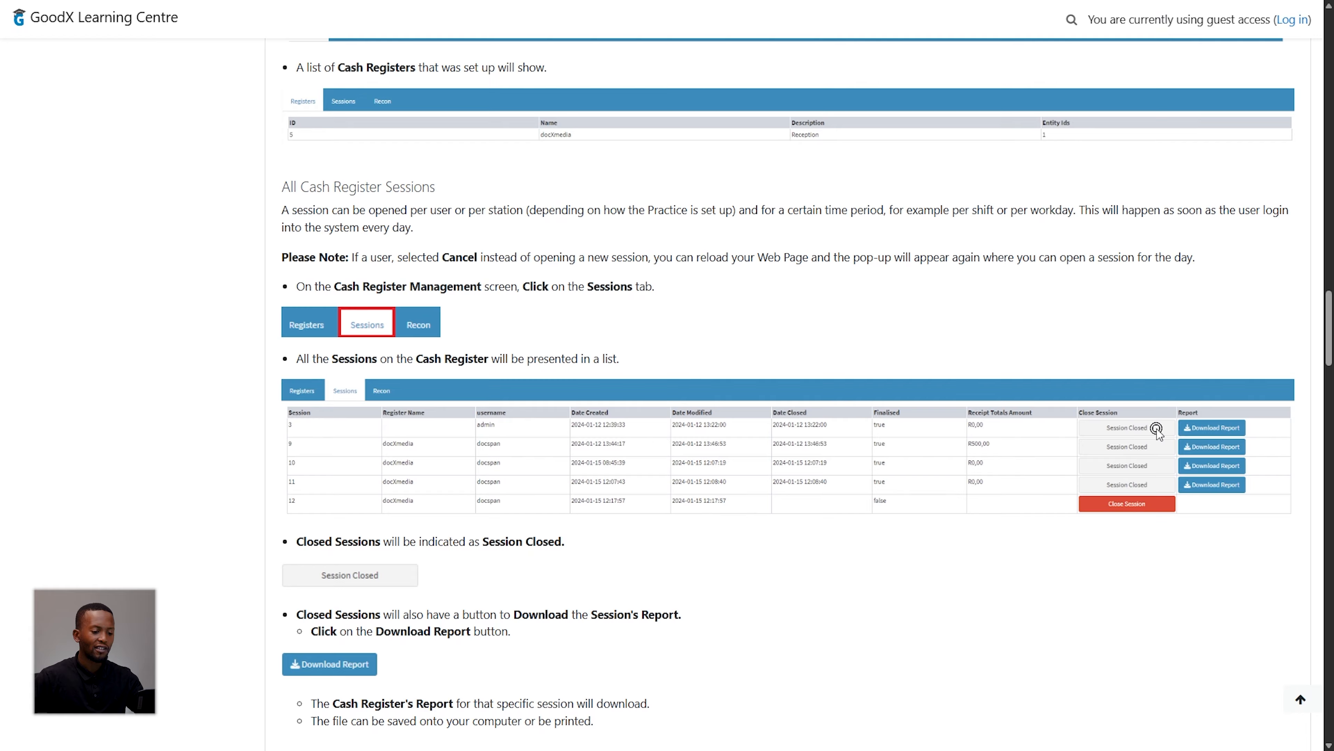
Read the guide's sections on closing a session, differing cash-up amounts, the session report and the session recon.
scroll(344, 211, "down", 15)
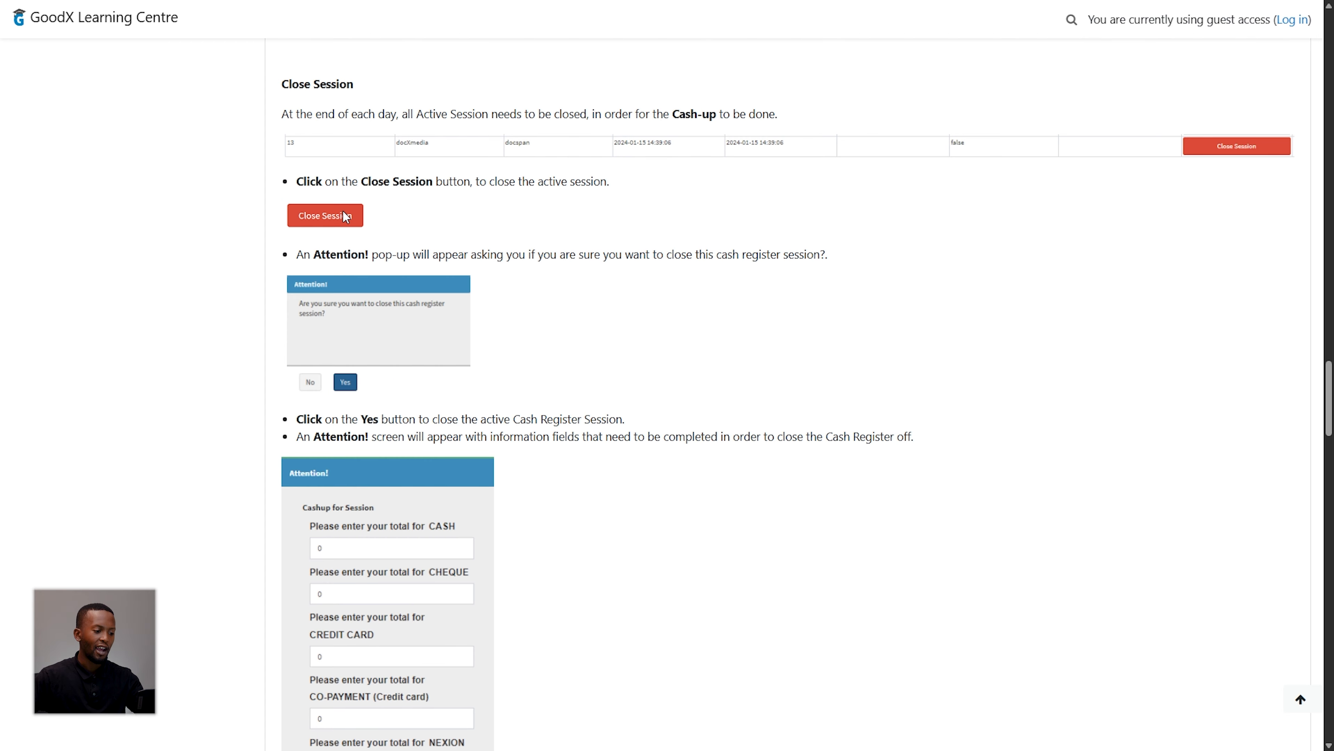
scroll(344, 211, "up", 3)
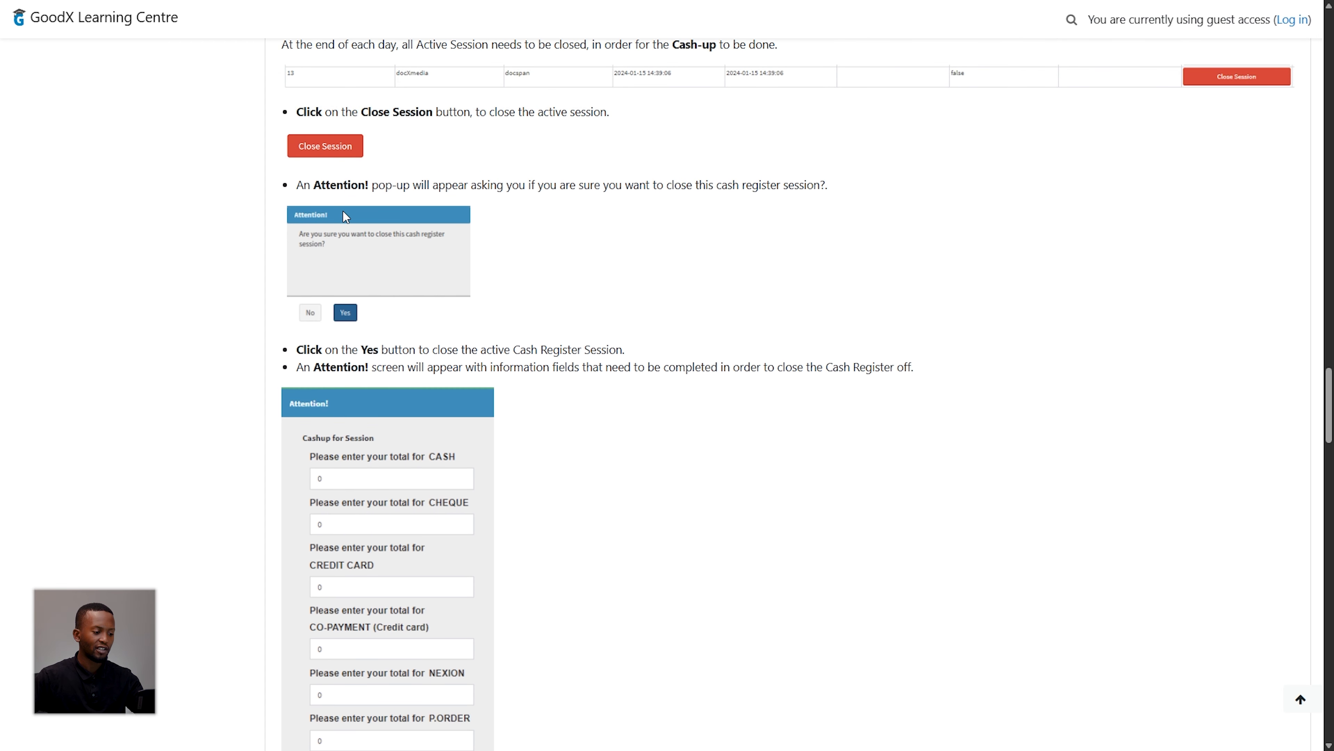
scroll(343, 213, "down", 5)
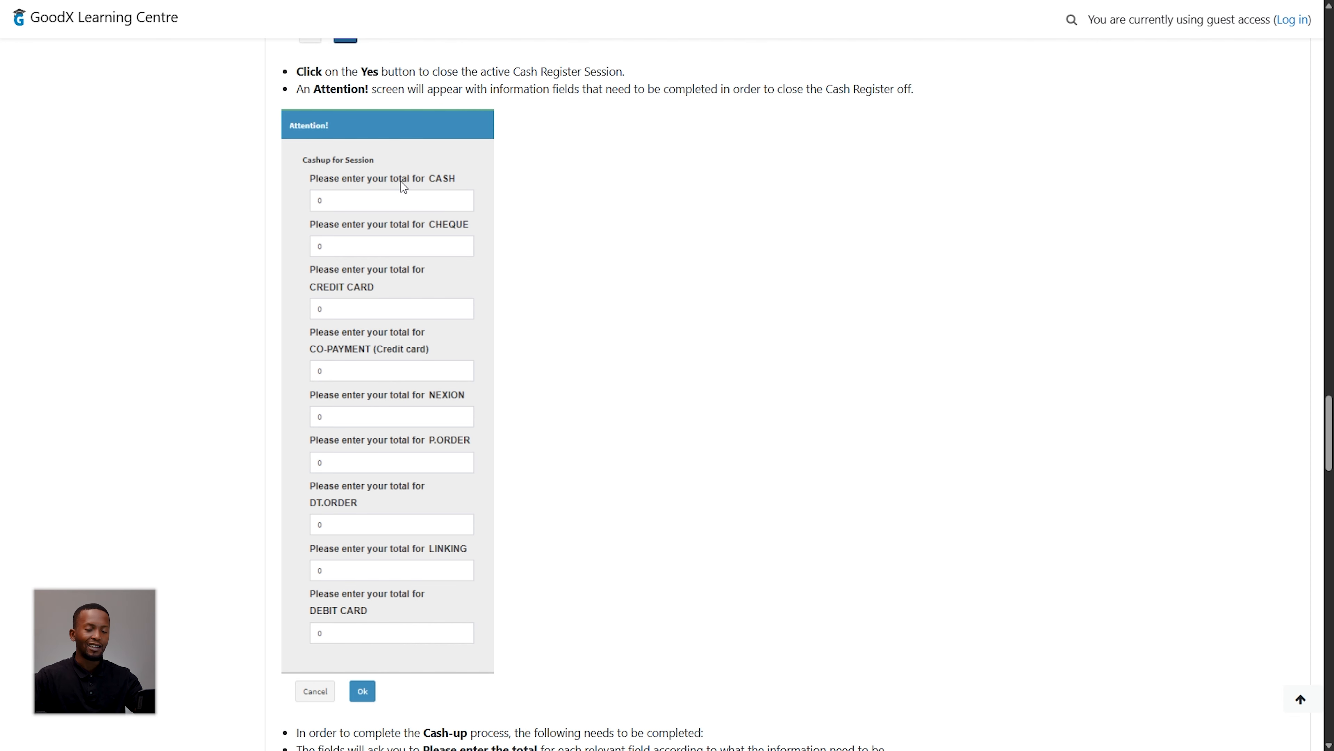
scroll(409, 268, "down", 10)
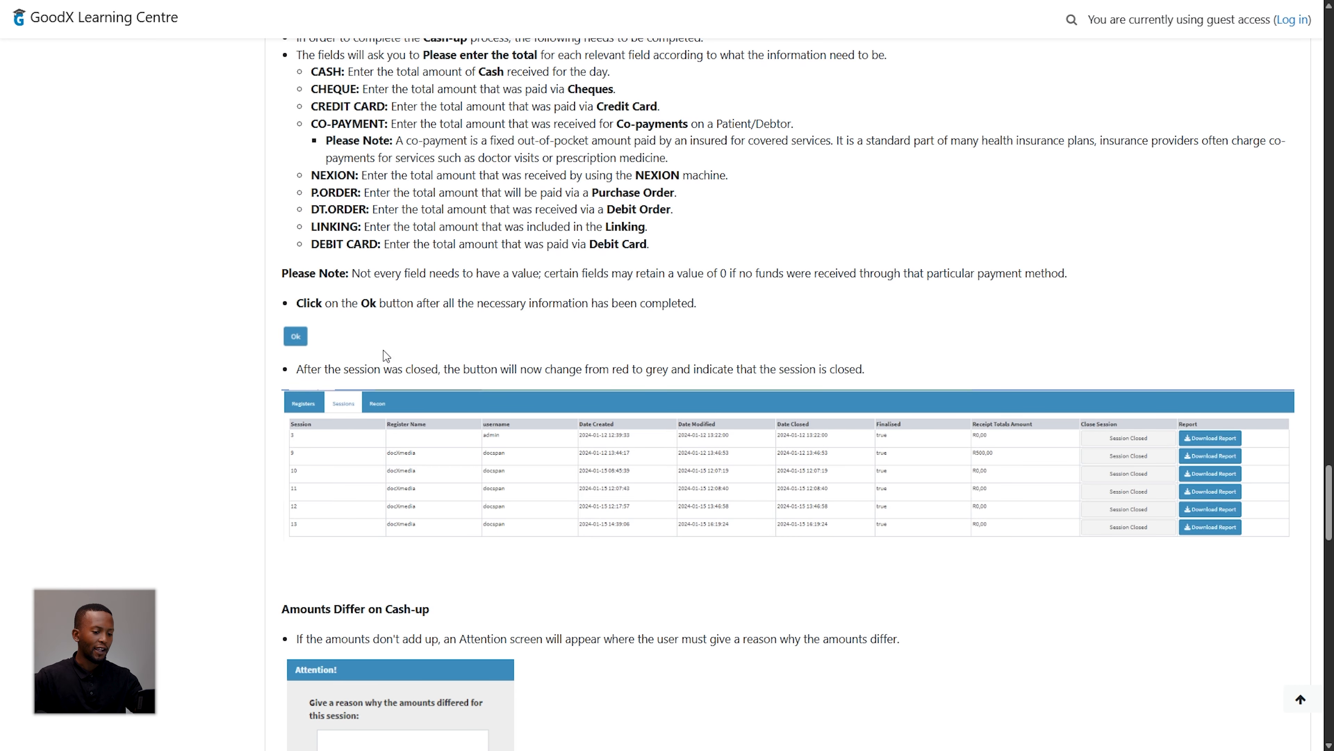
scroll(410, 381, "down", 6)
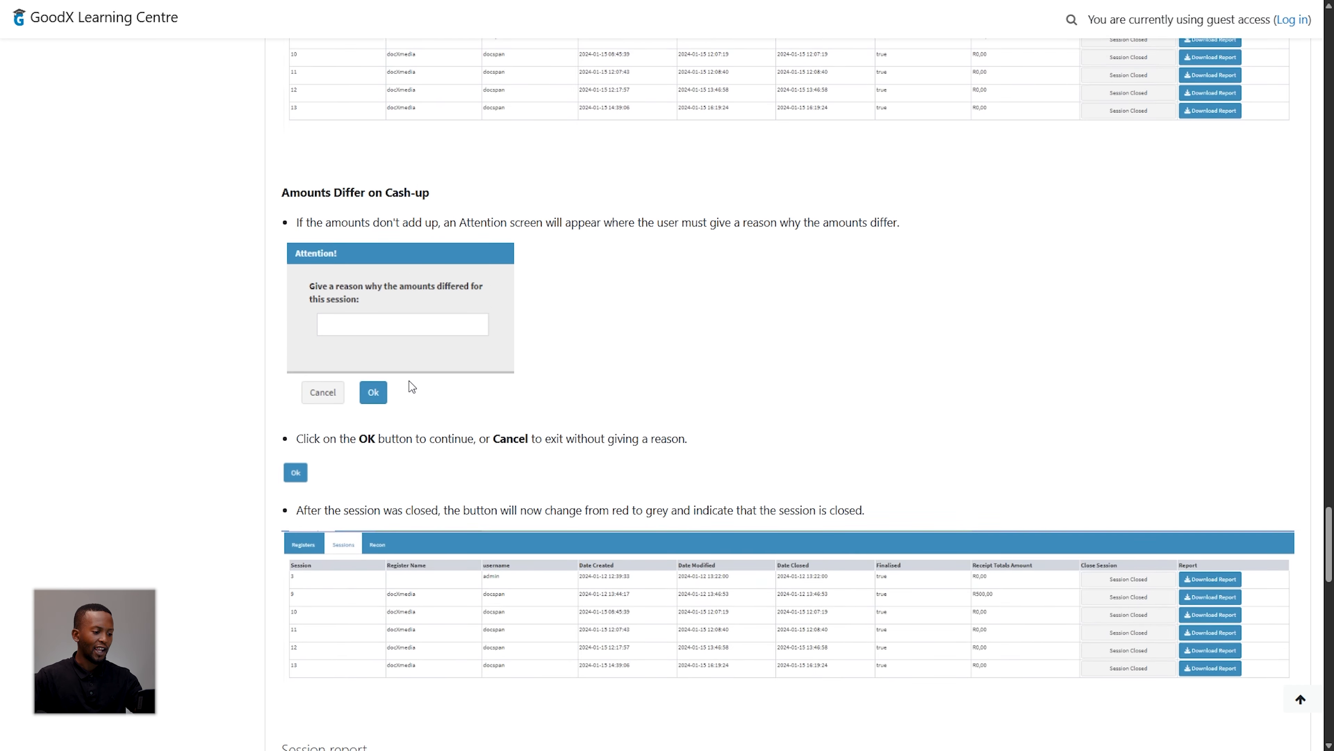
scroll(411, 387, "down", 1)
scroll(410, 383, "down", 6)
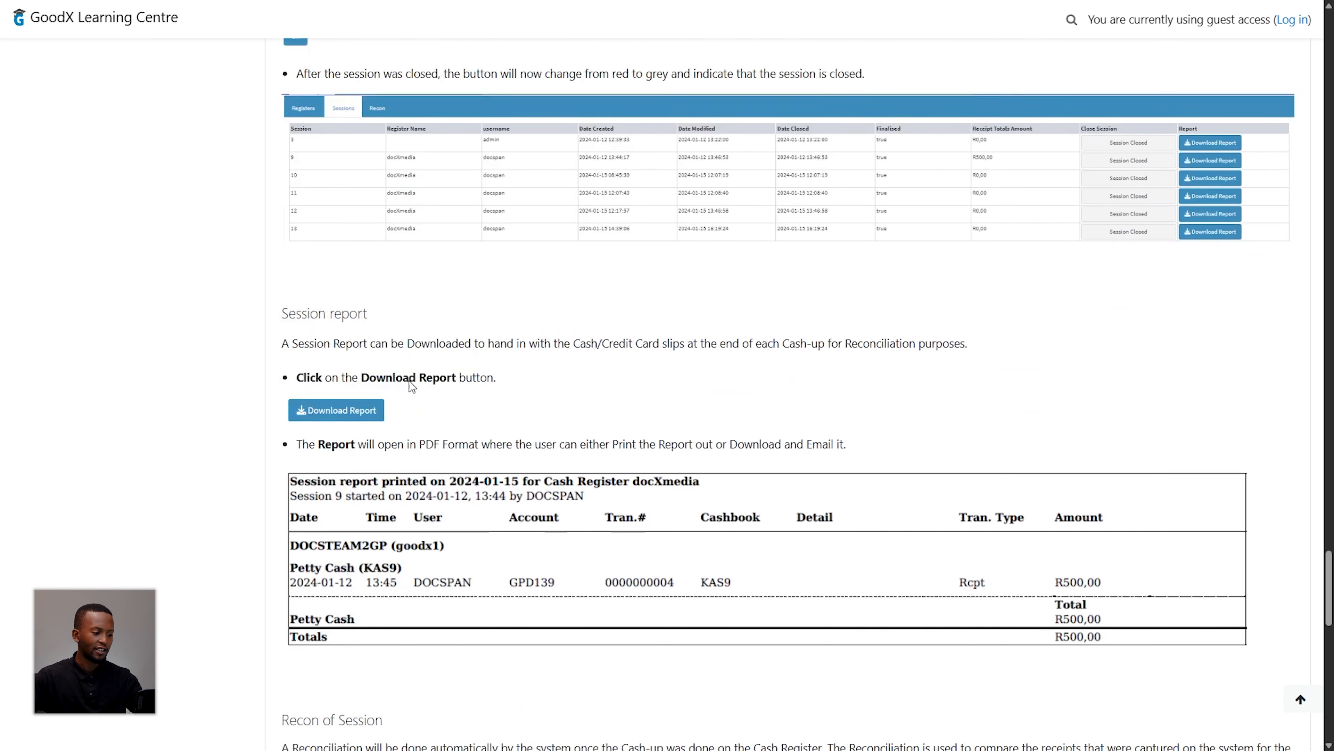
scroll(409, 381, "down", 8)
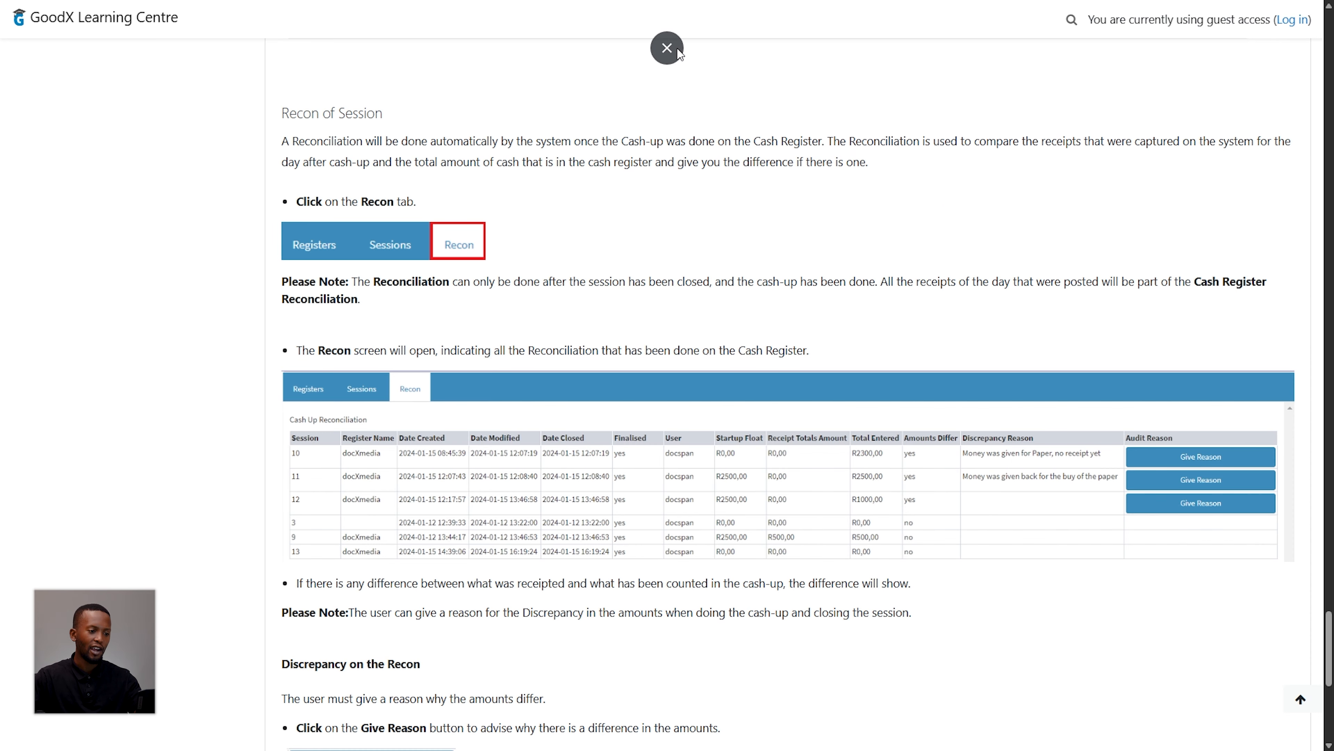
Switch from the guide to the GoodX web app and view the cash register's Sessions and Recon lists.
left_click(673, 49)
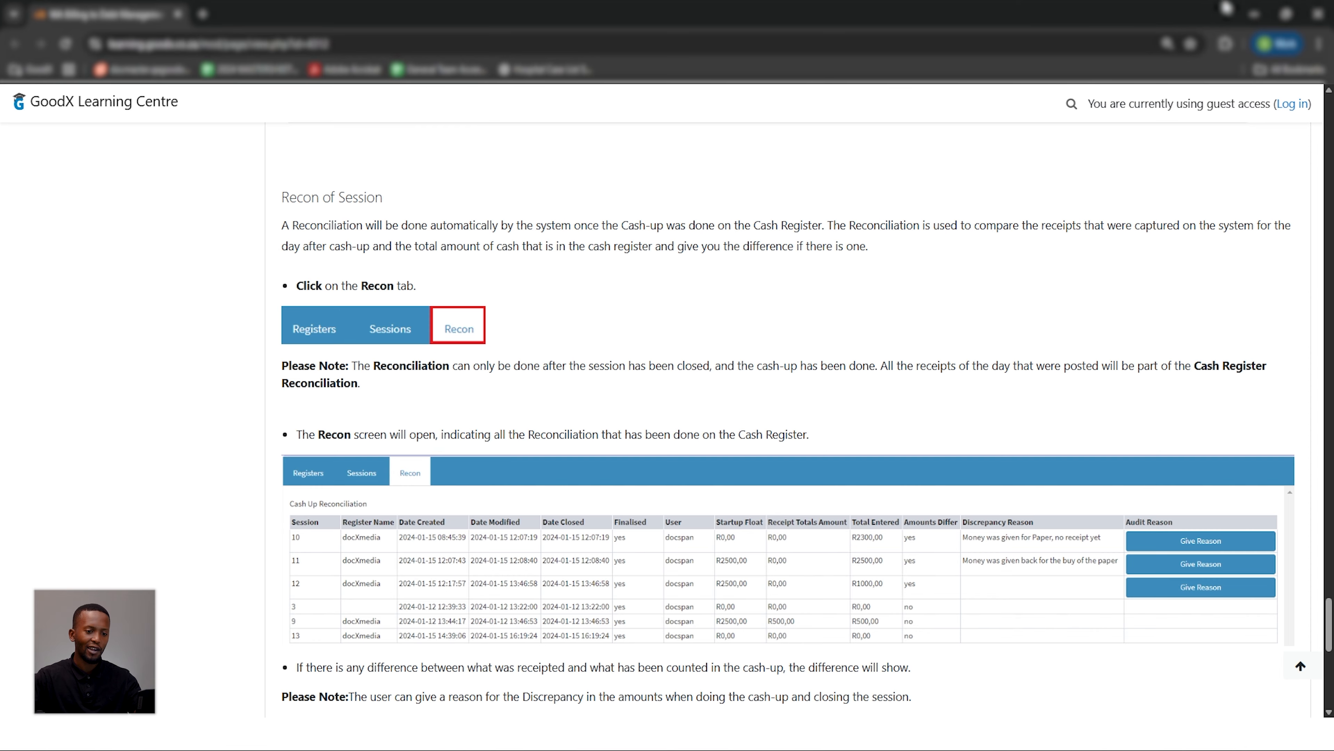
left_click(1255, 14)
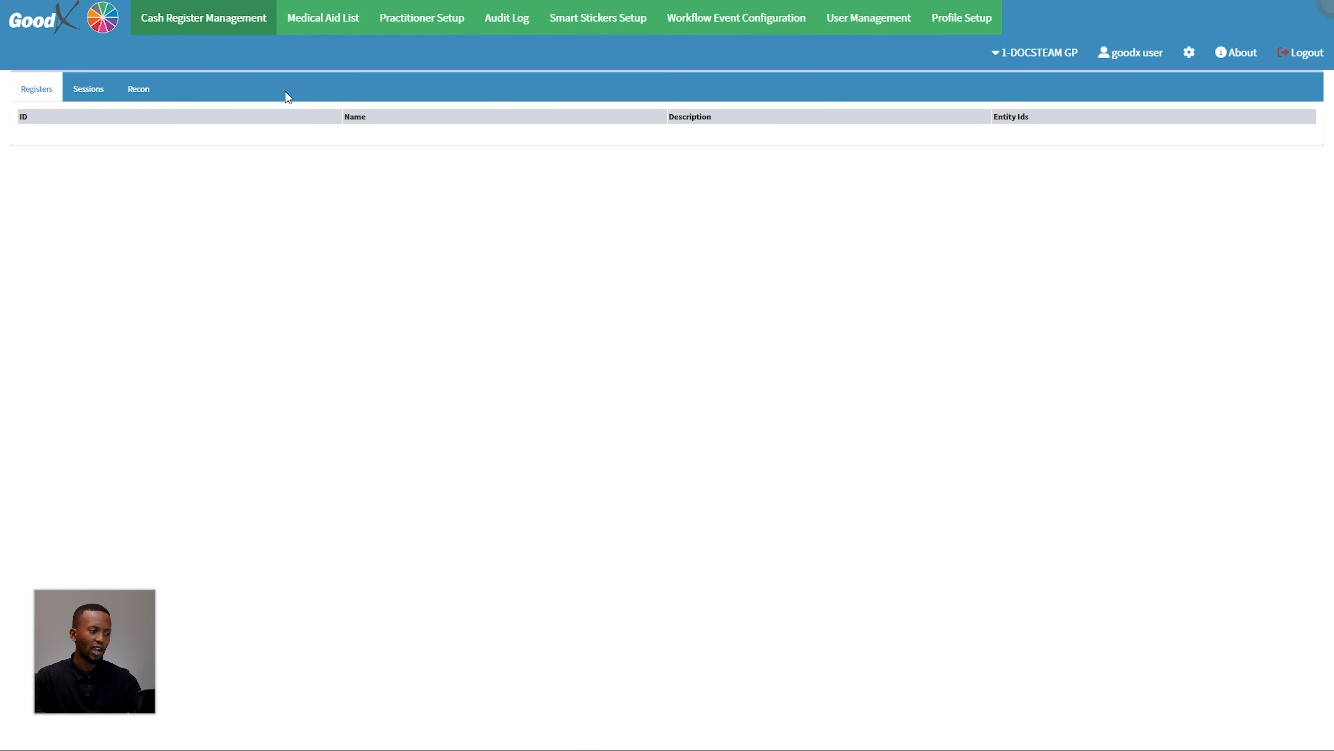
left_click(90, 88)
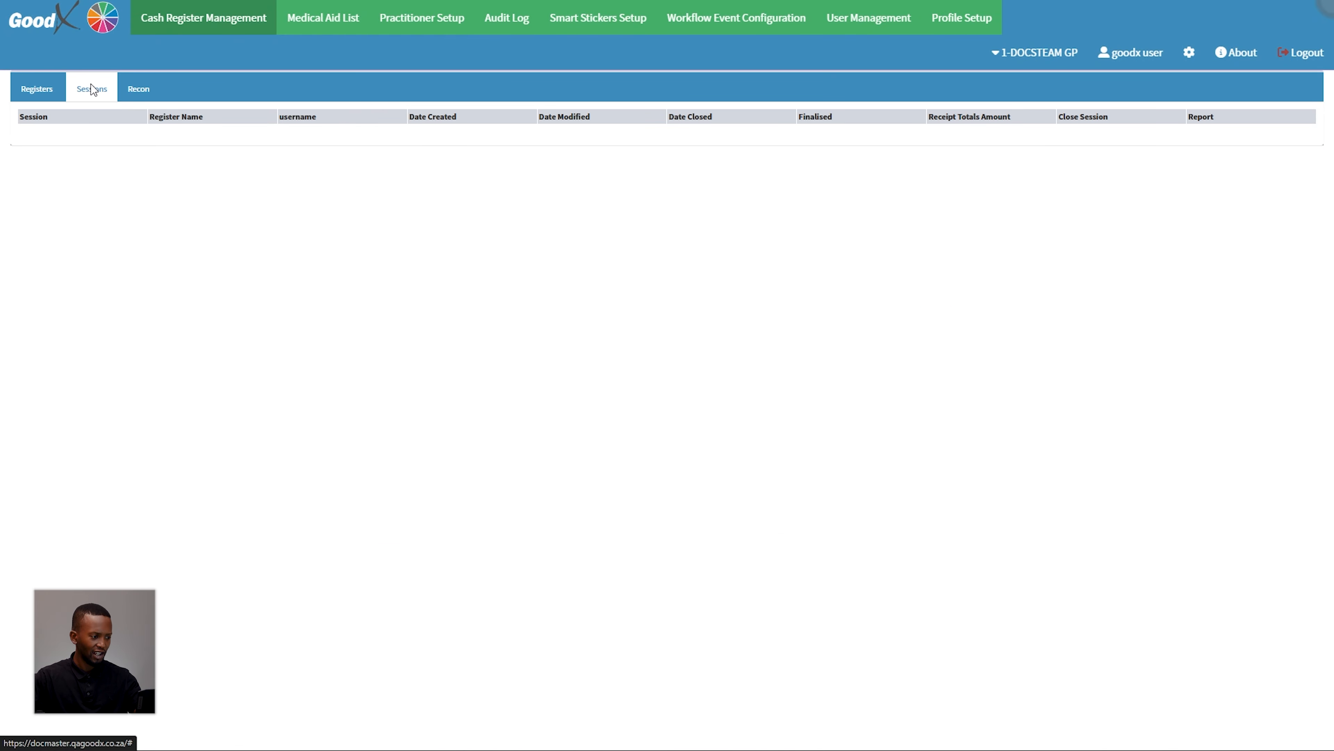
left_click(133, 88)
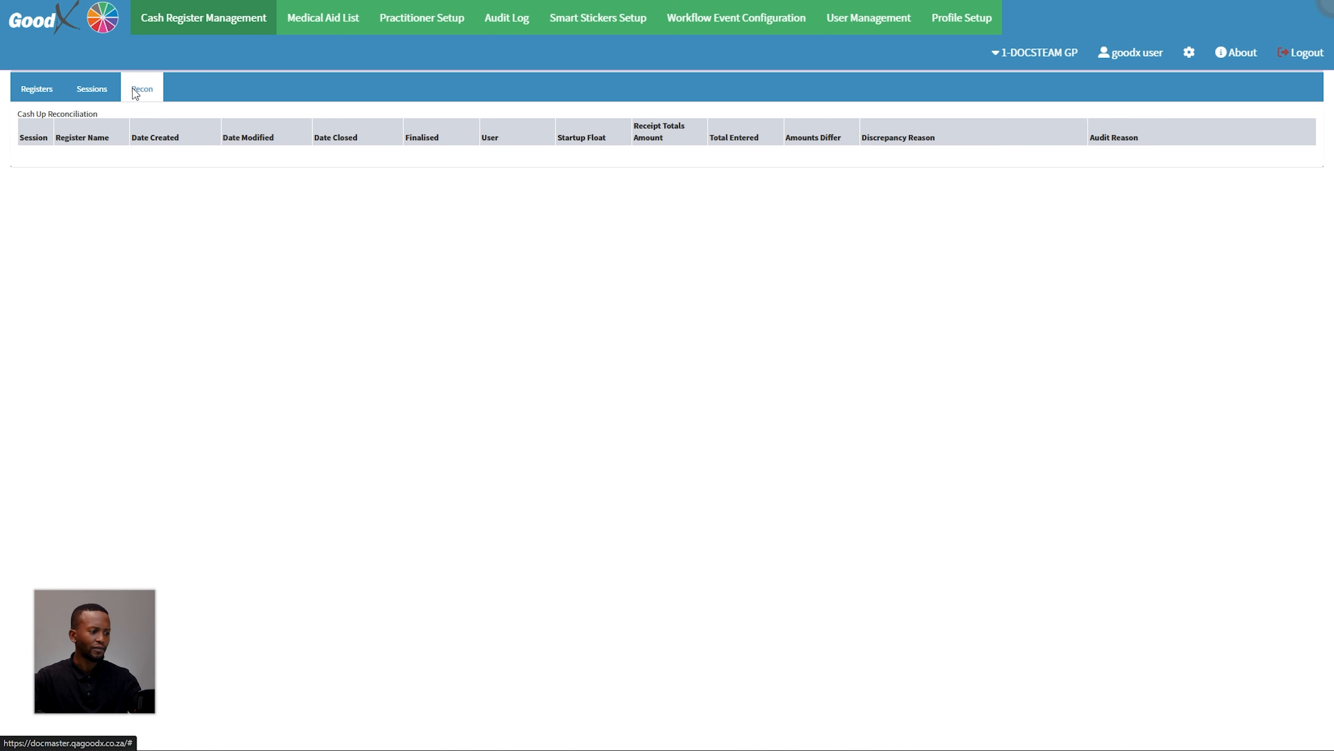
Open the Medical Aid List and view its Scheme and Medical Aid Option lists.
left_click(344, 22)
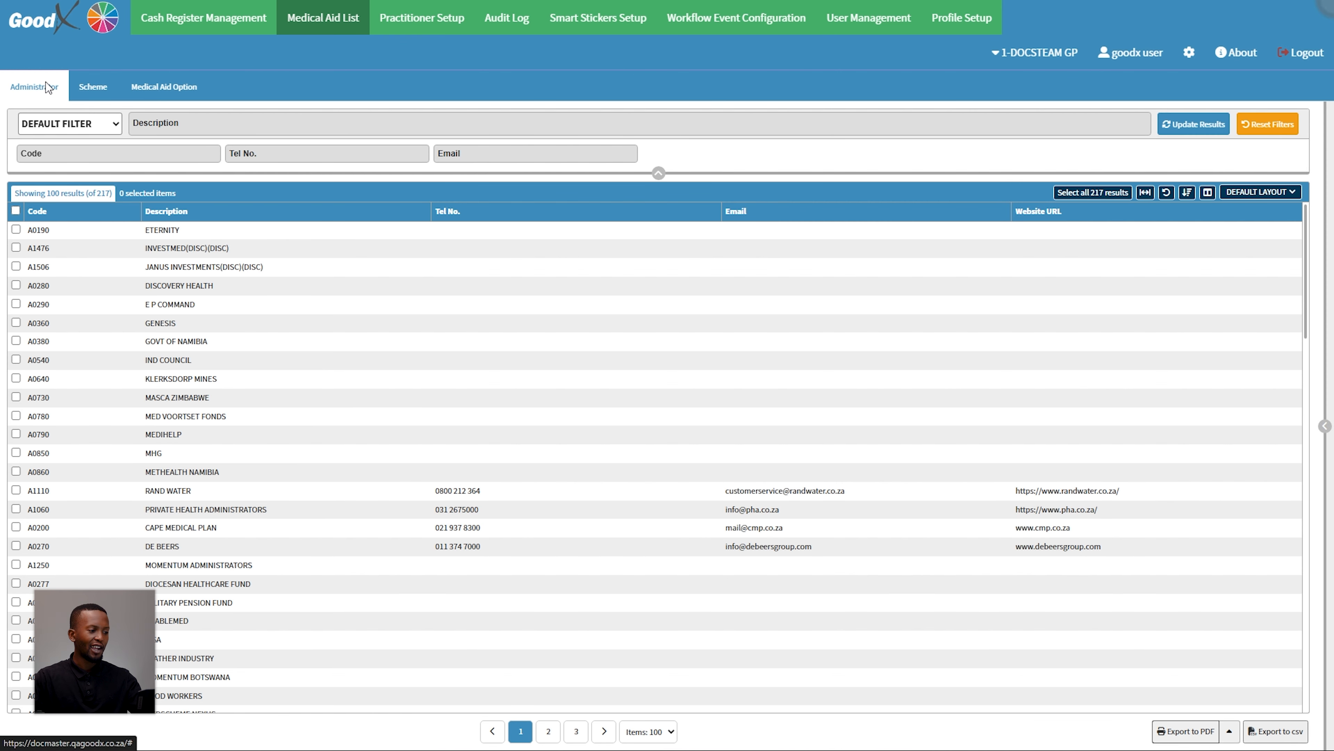
left_click(105, 97)
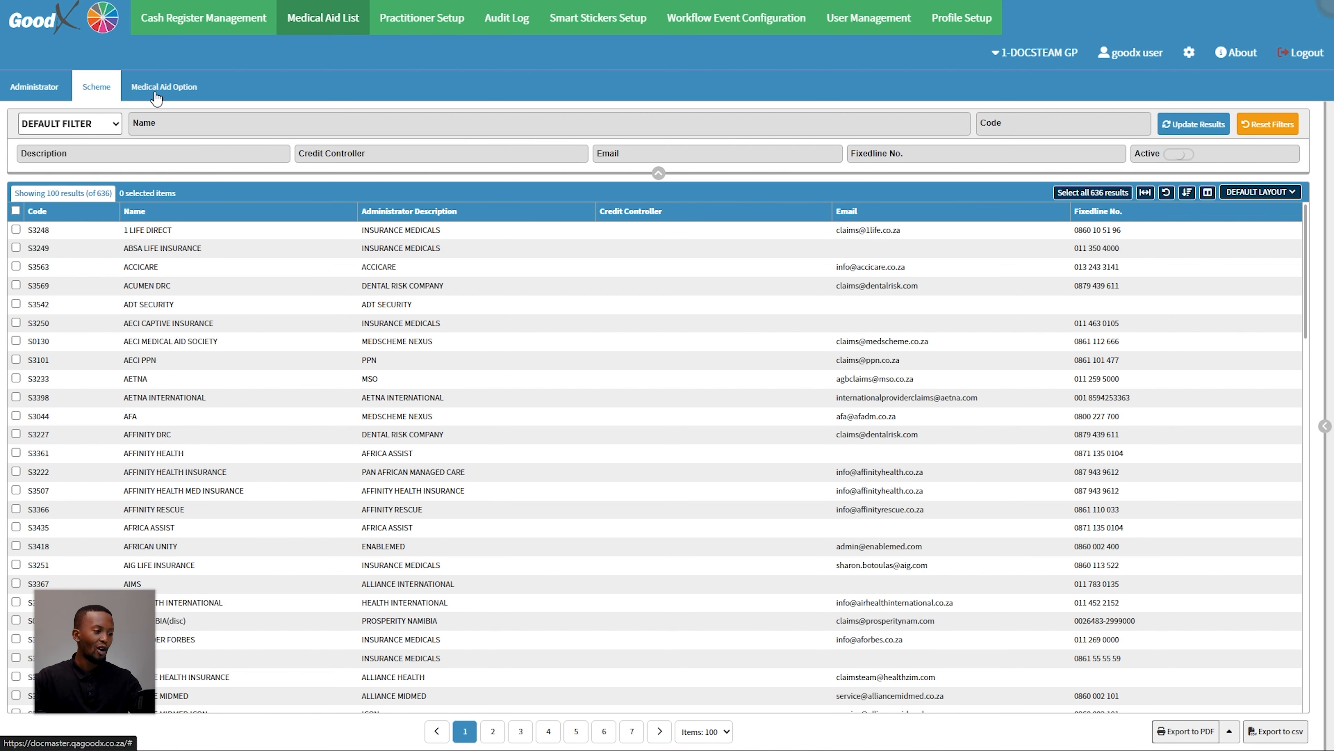
left_click(176, 92)
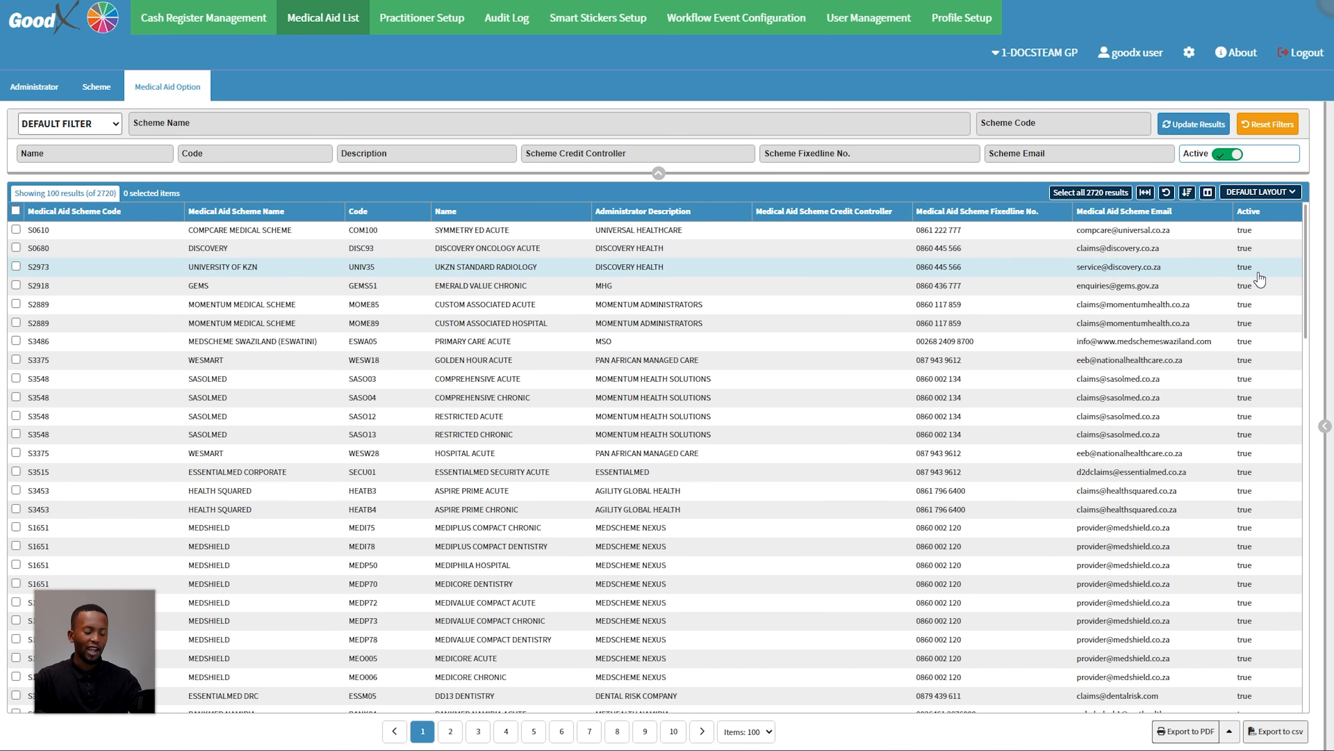
Filter the medical aid options to inactive ones, and clear the Active filter to include every option.
left_click(1232, 163)
left_click(1231, 164)
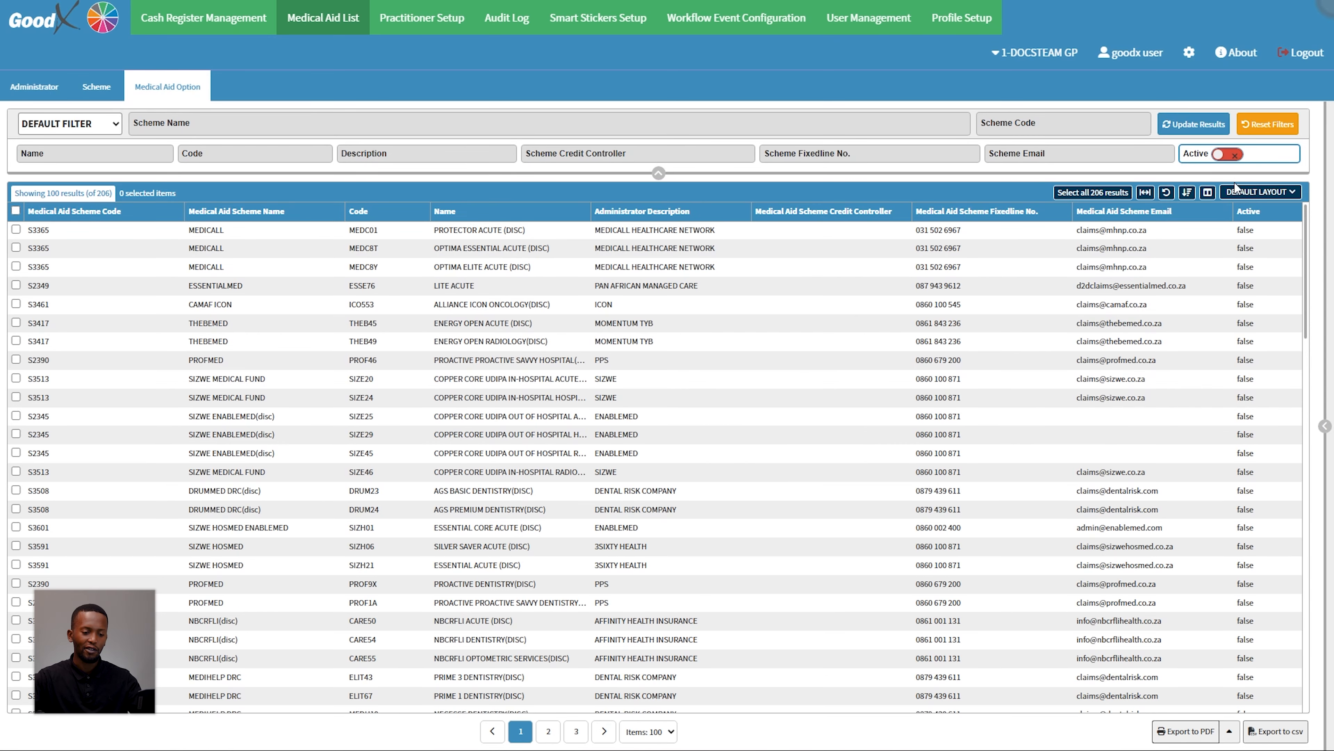
left_click(1225, 155)
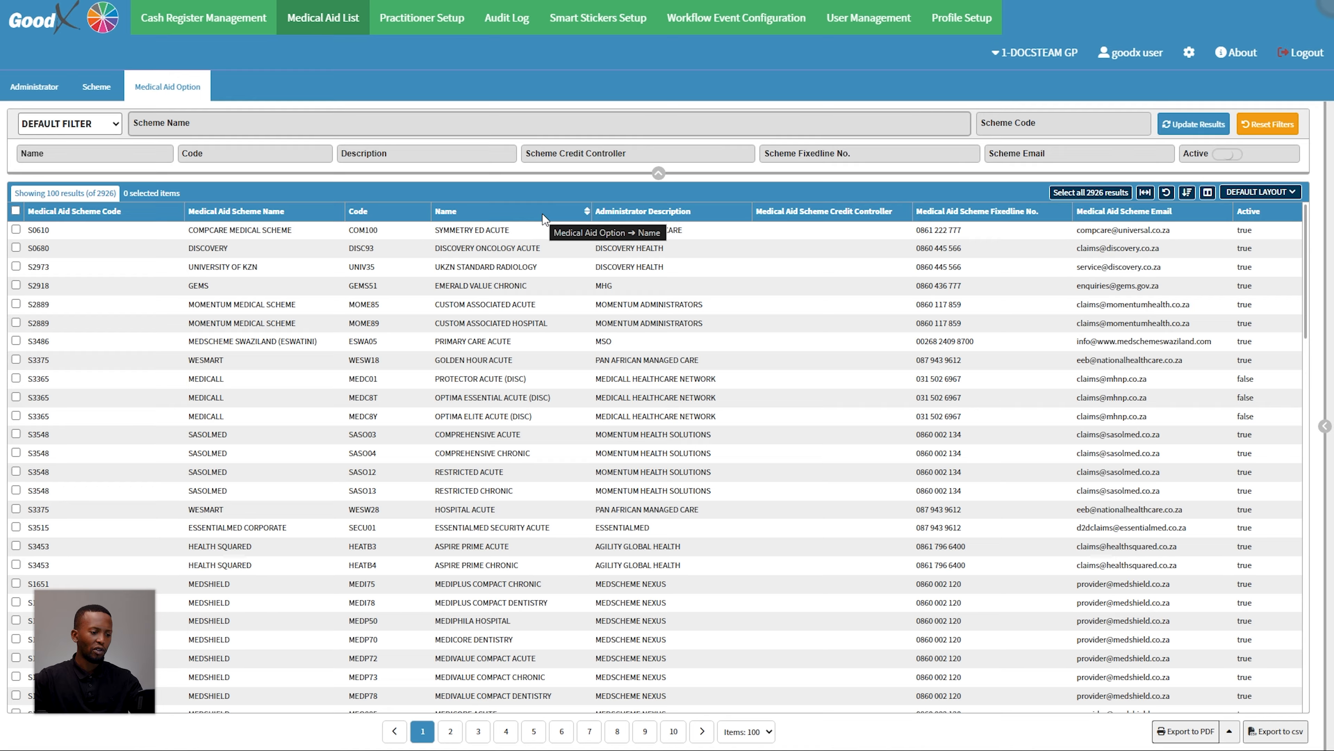
Sort the medical aid options by Name ascending and descending, and by Medical Aid Scheme Name ascending.
left_click(586, 212)
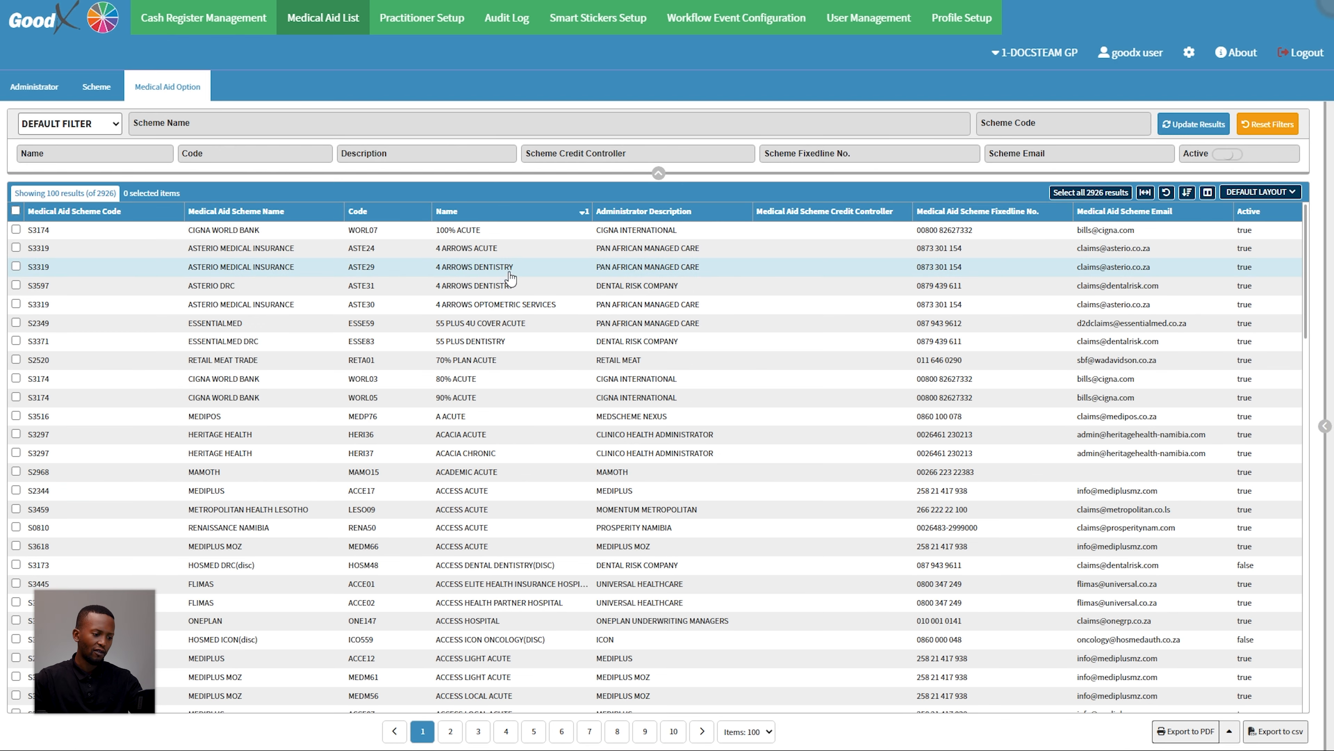
left_click(583, 211)
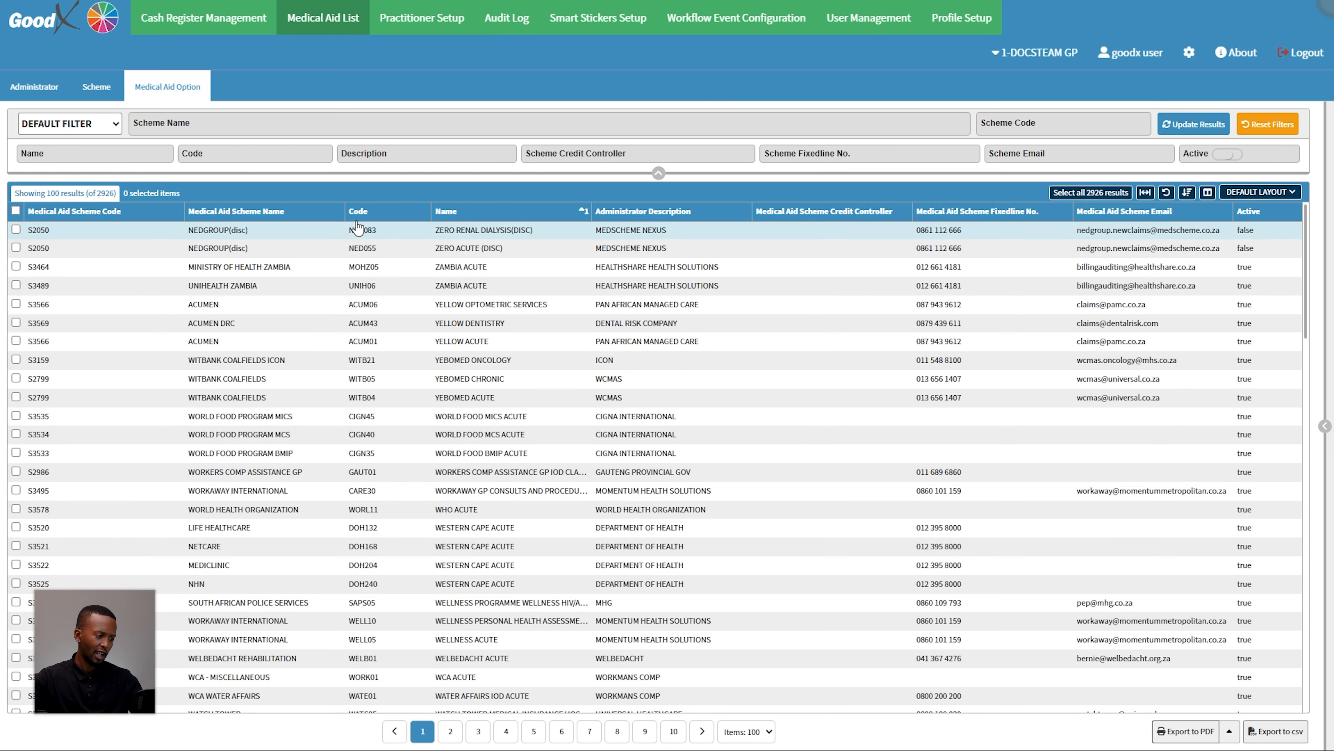
left_click(339, 212)
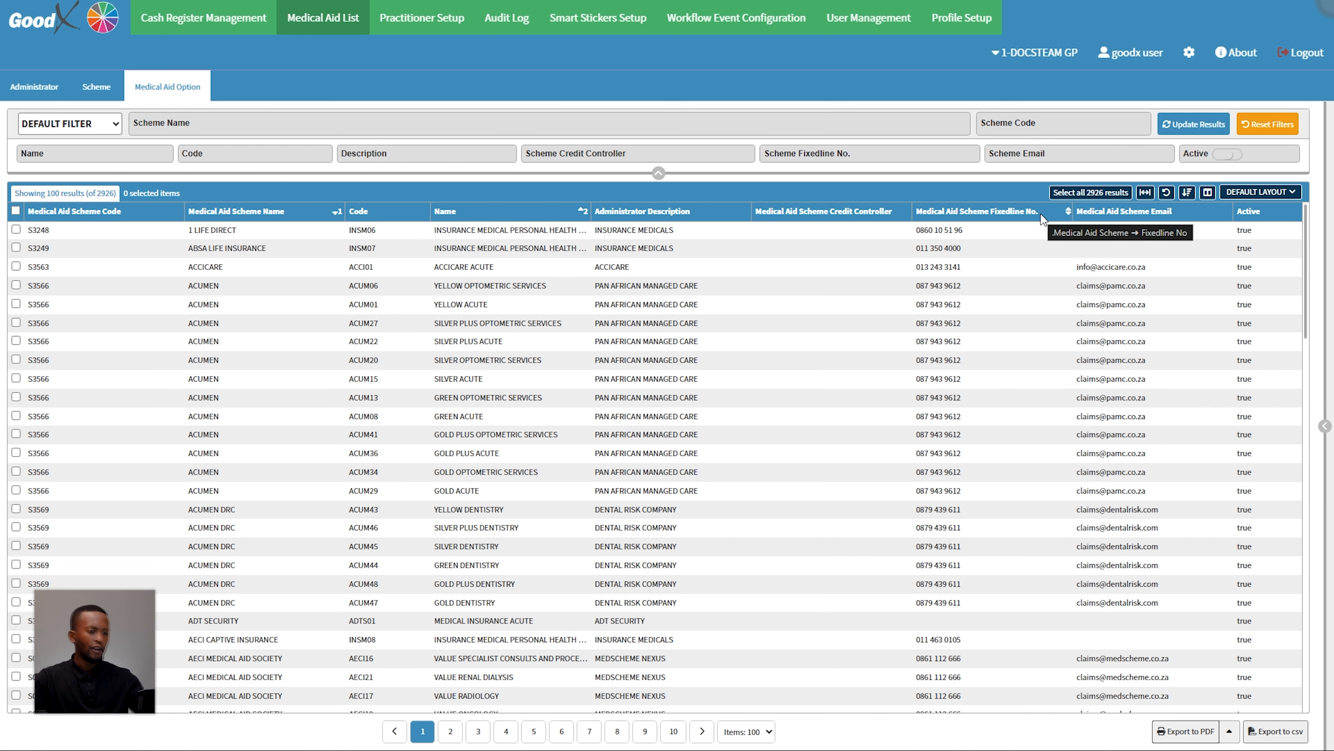
In Practitioner Setup, examine the Type options in a new practitioner form and close it without saving.
left_click(451, 25)
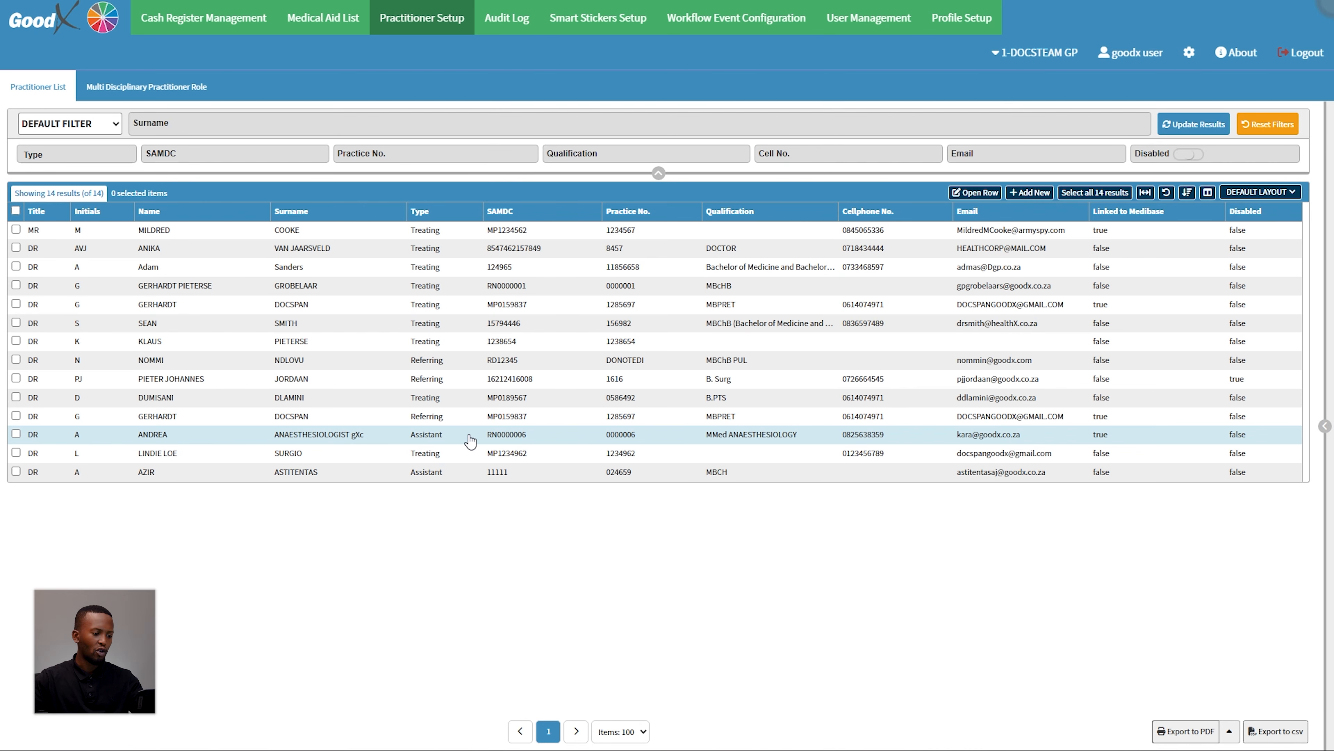
left_click(1027, 193)
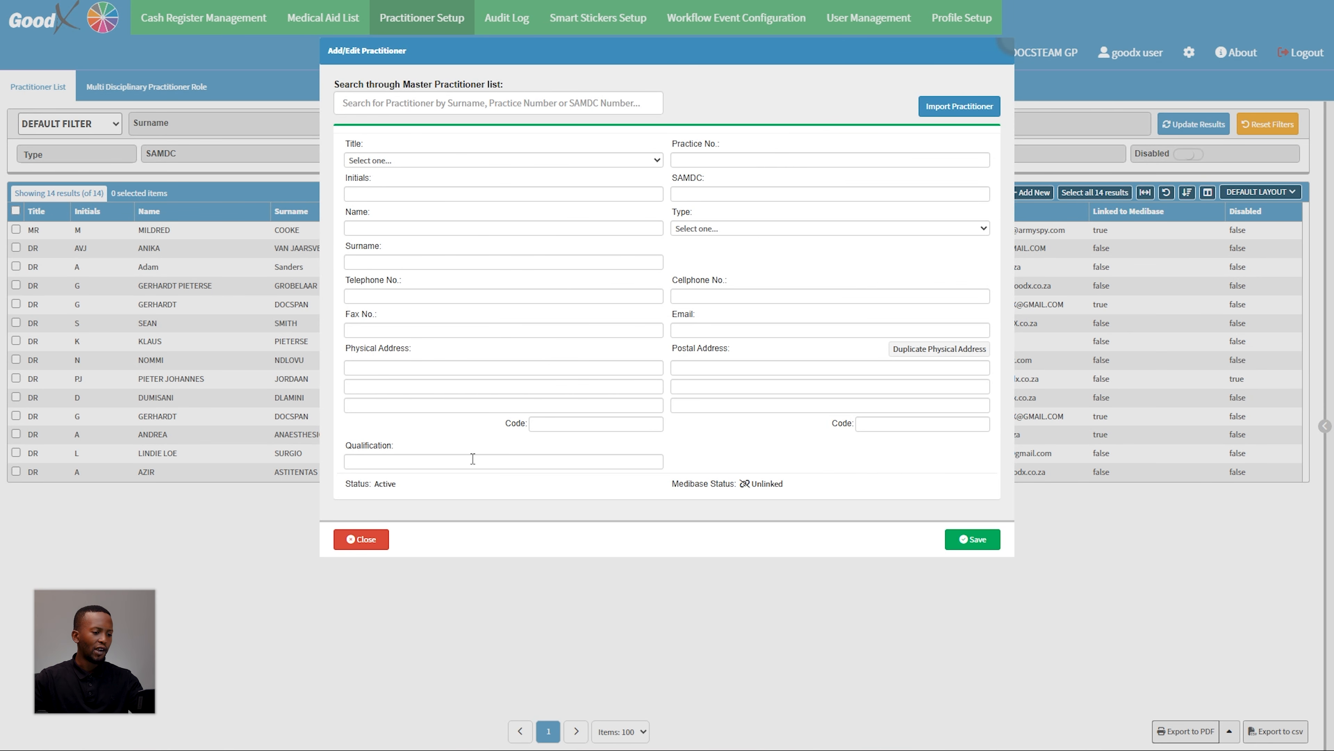
left_click(746, 230)
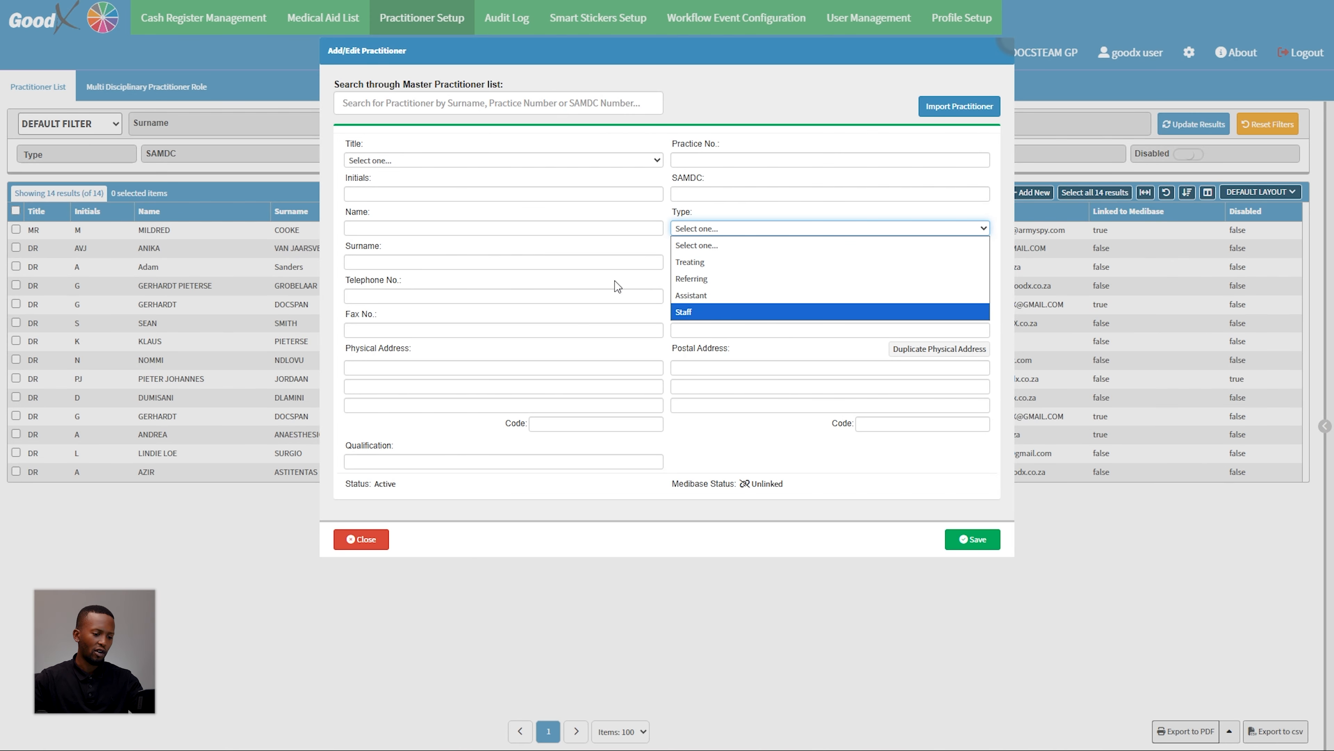
left_click(363, 540)
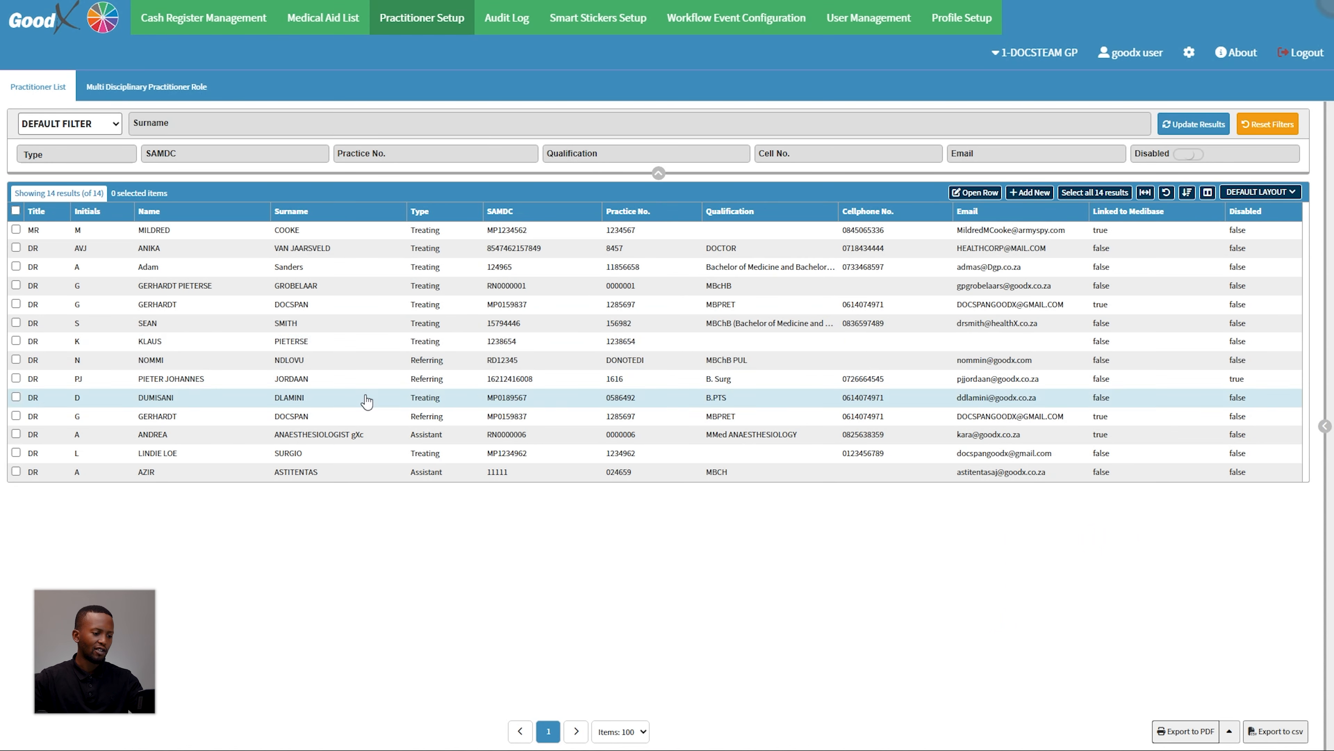
Sort the practitioner list by Type and open the Multi Disciplinary Practitioner Role list.
left_click(477, 213)
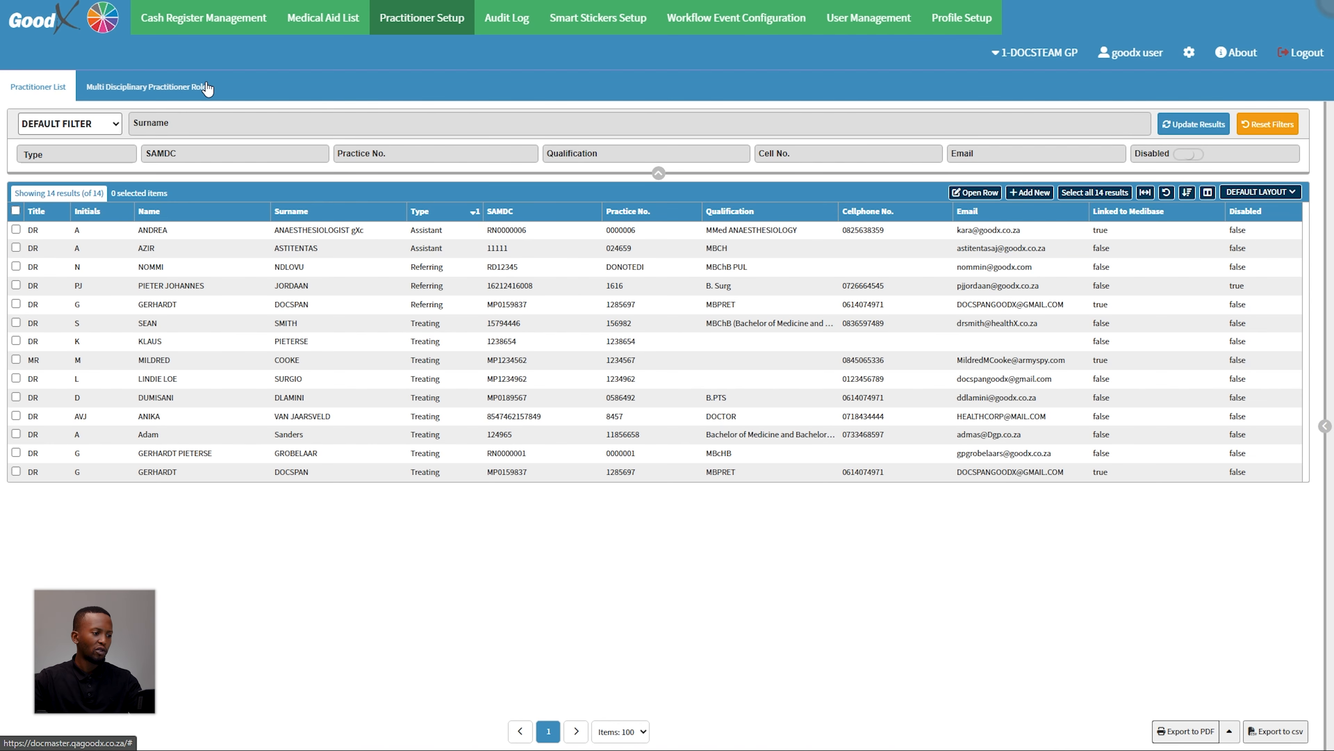
left_click(181, 87)
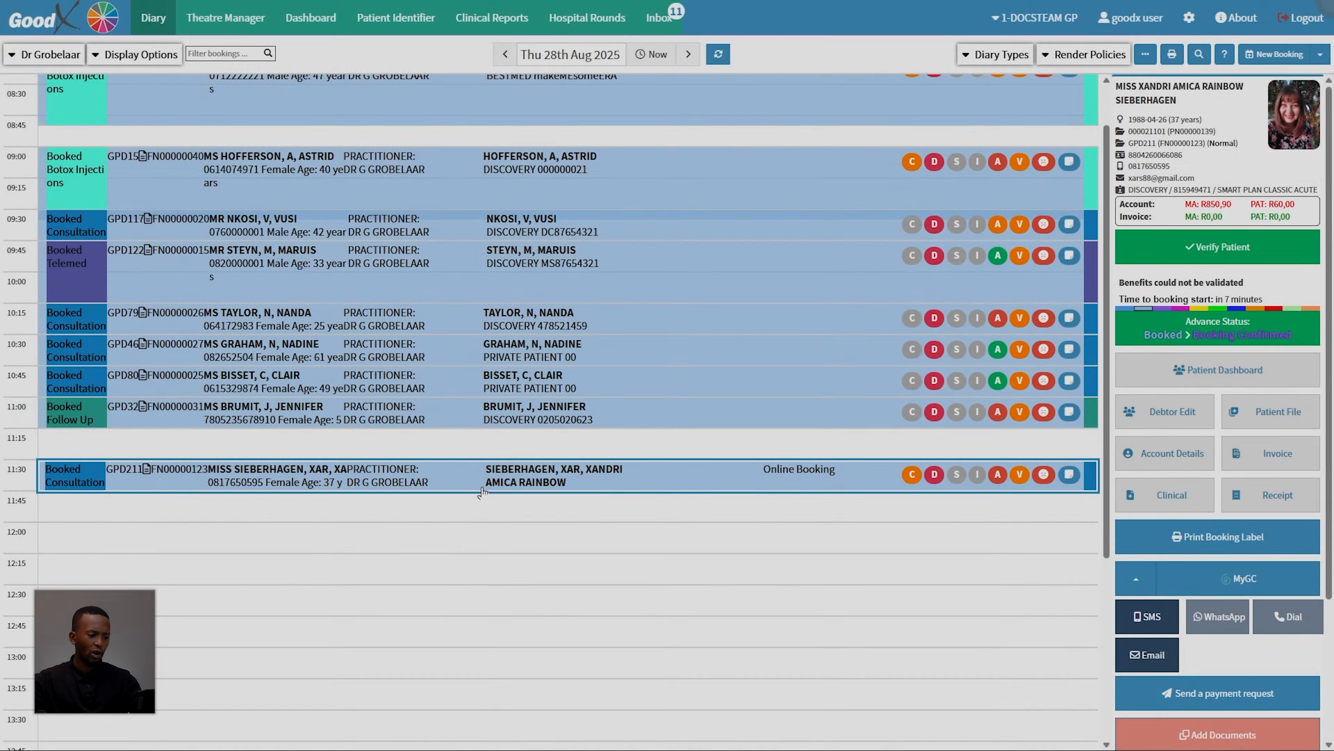
Open the 11:30 online booking in the diary and clear its treating practitioner to list the available treating practitioners.
double_click(482, 488)
left_click(896, 121)
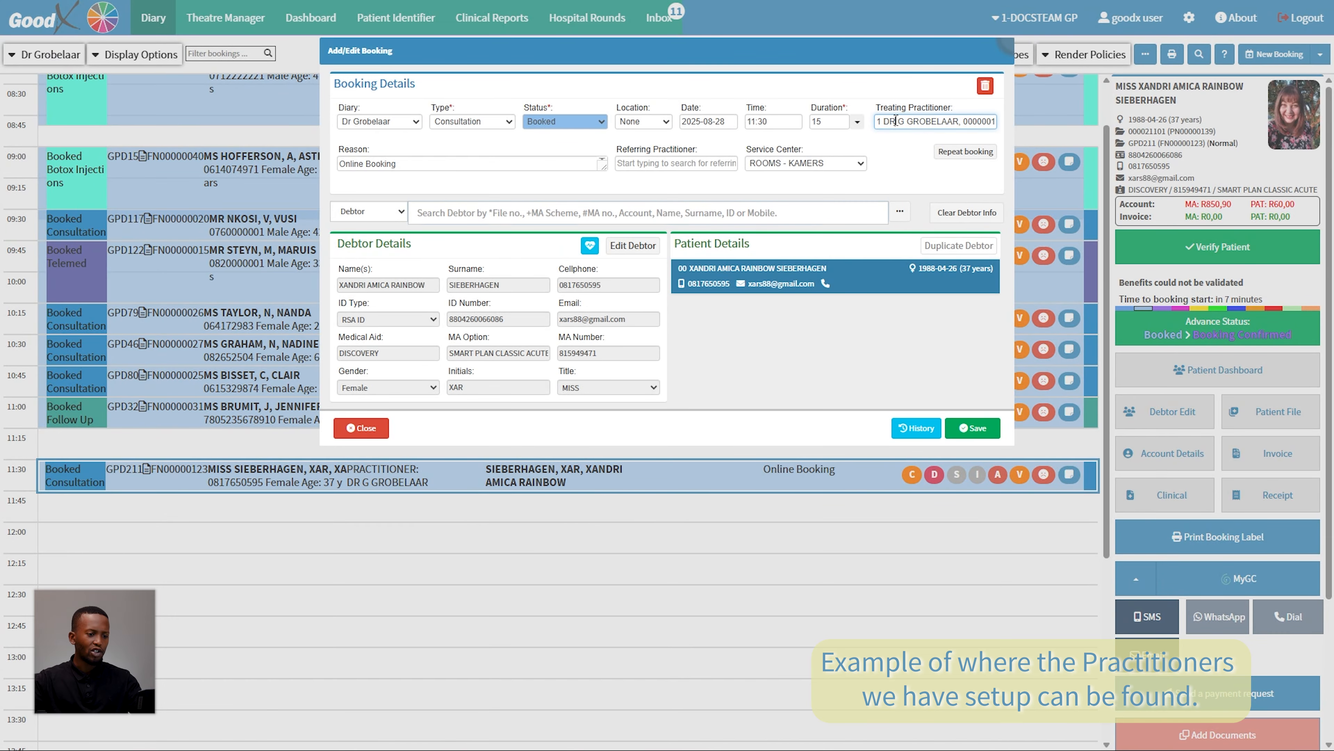
key("BackSpace")
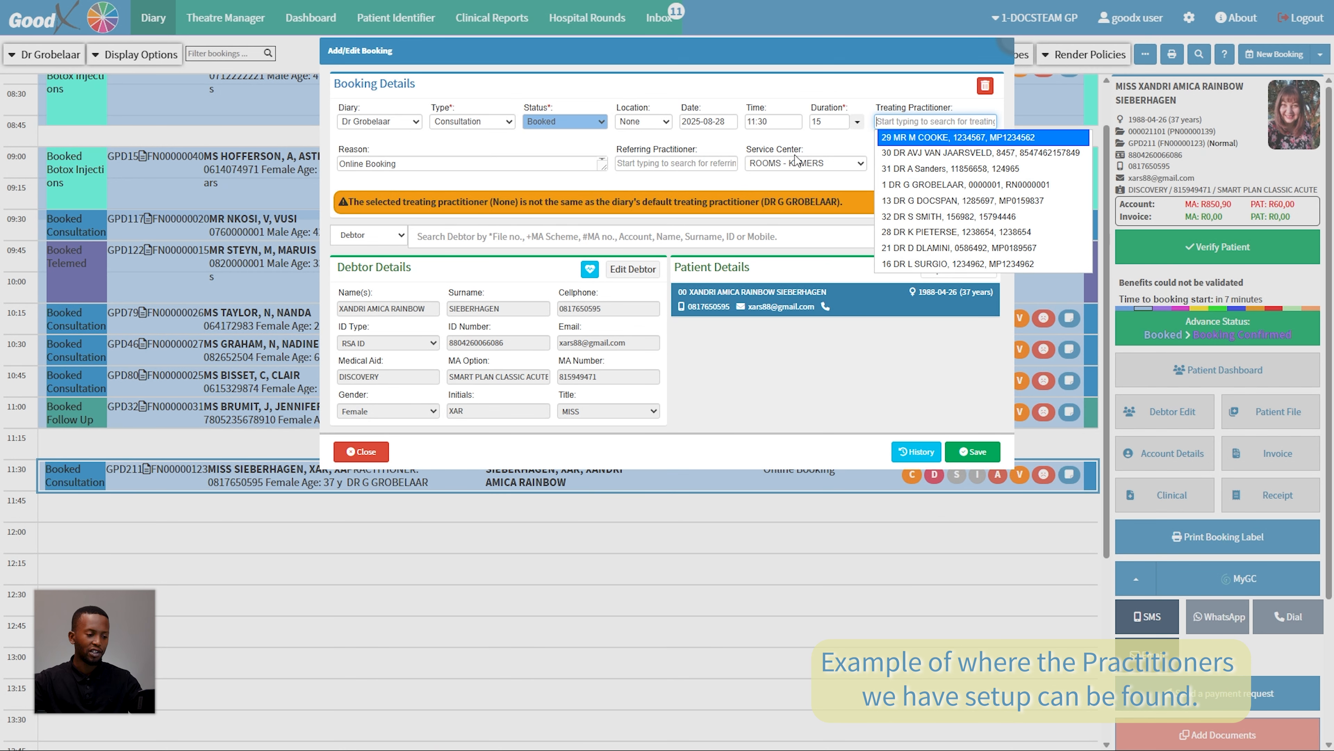
Bring up the list of available referring practitioners for the booking.
left_click(652, 163)
type("ui")
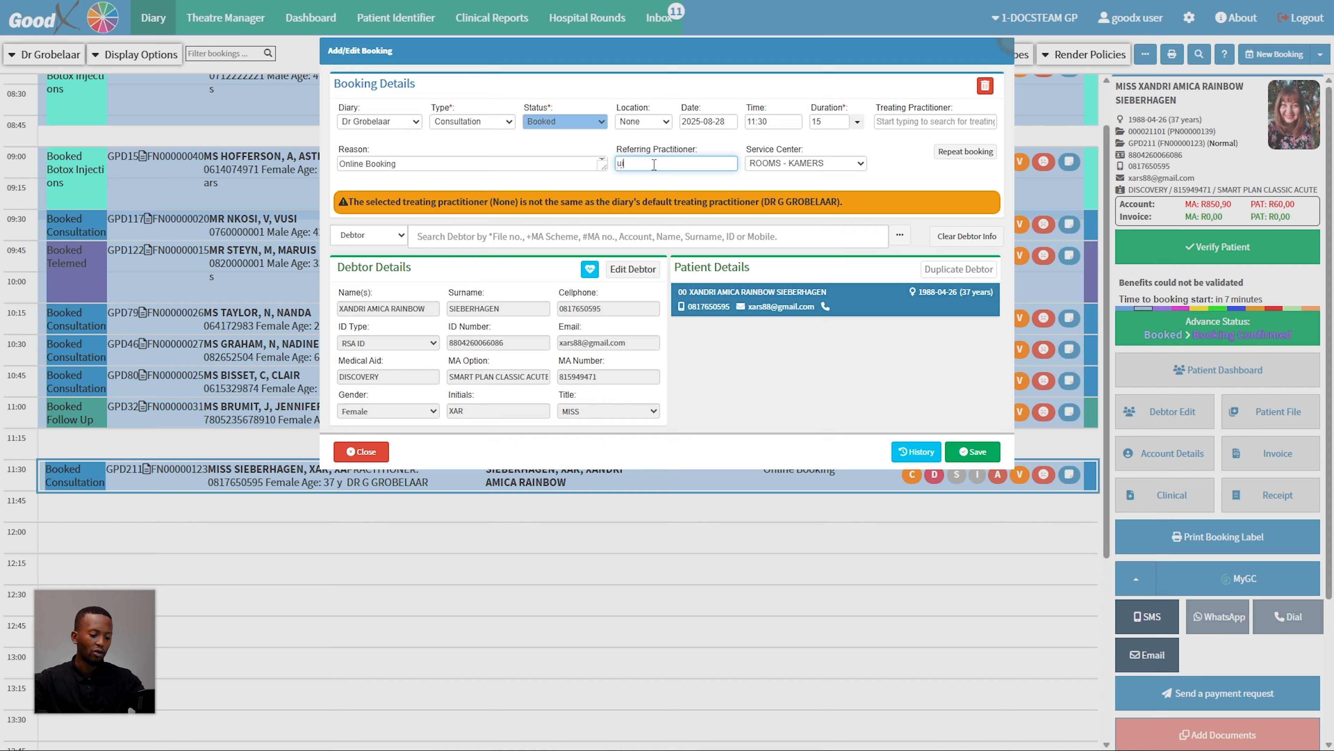
key("BackSpace")
key("BackSpace")
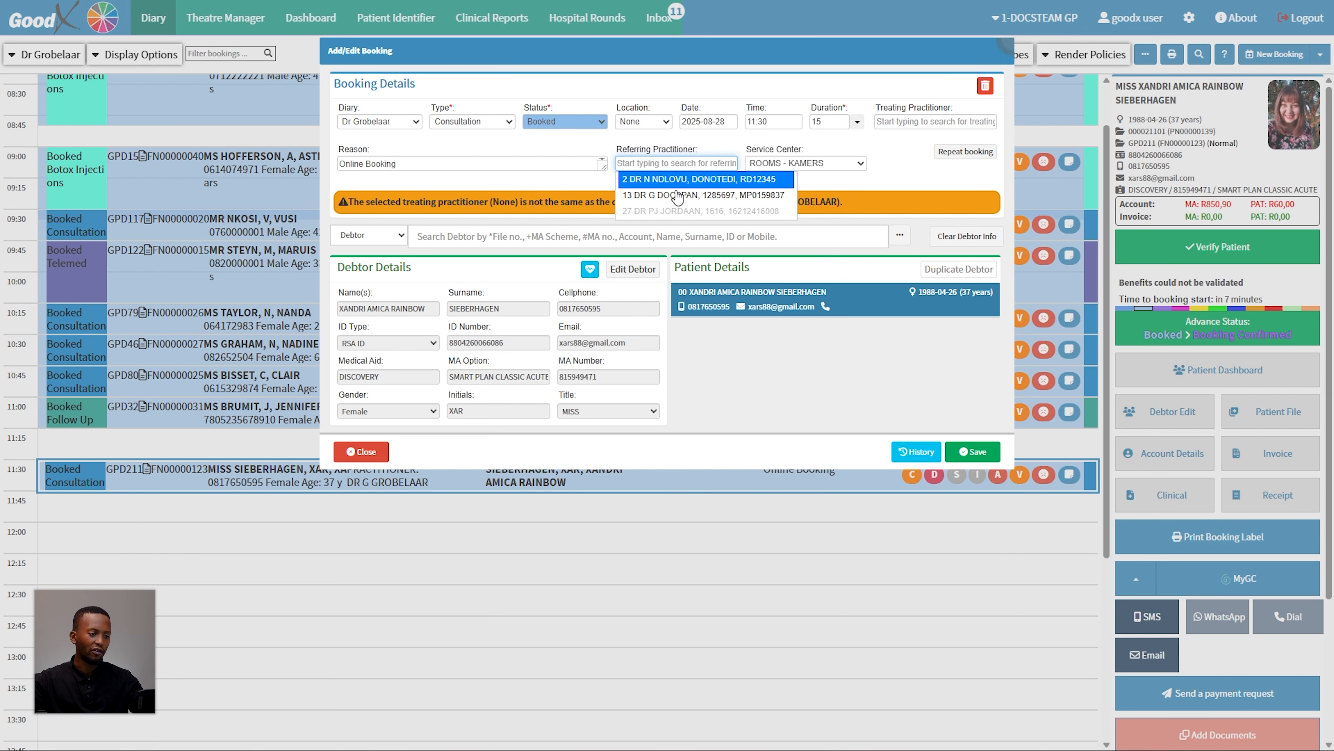
Close the booking without saving and open the Audit Log in the Configuration module.
left_click(363, 451)
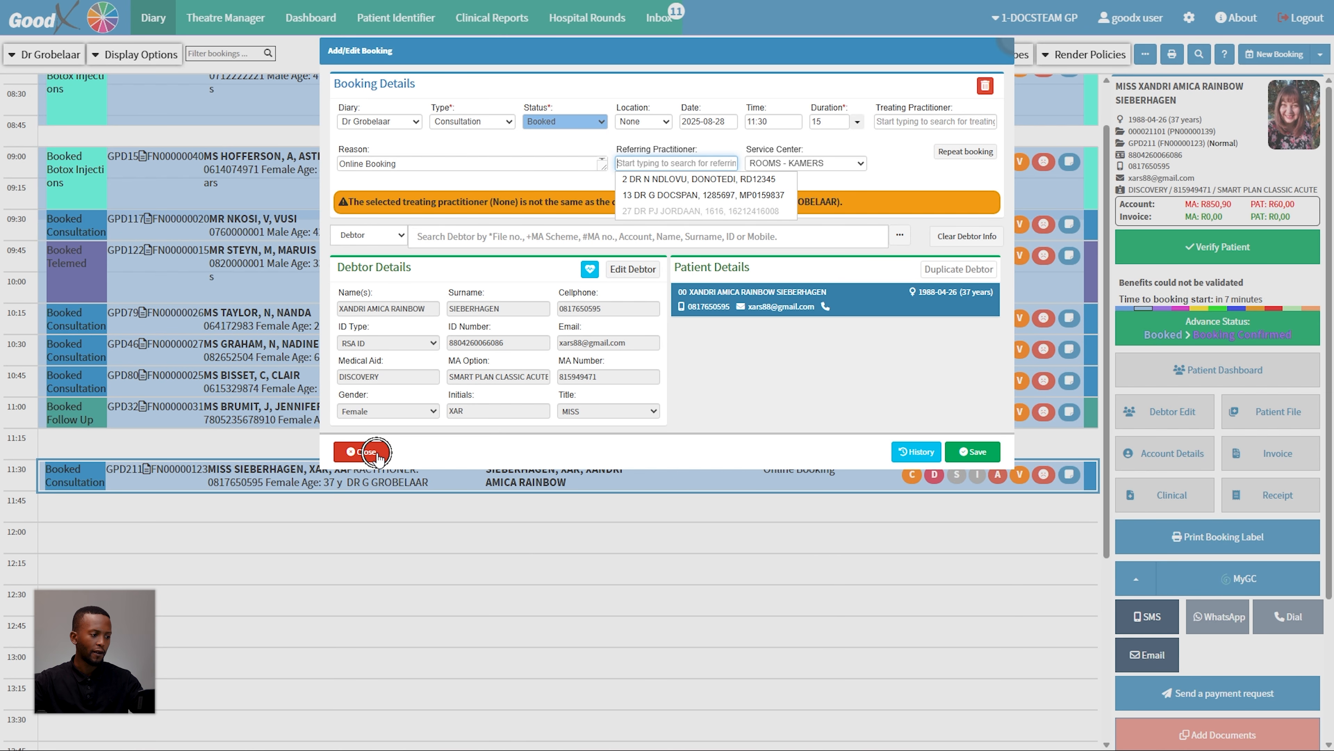
left_click(643, 163)
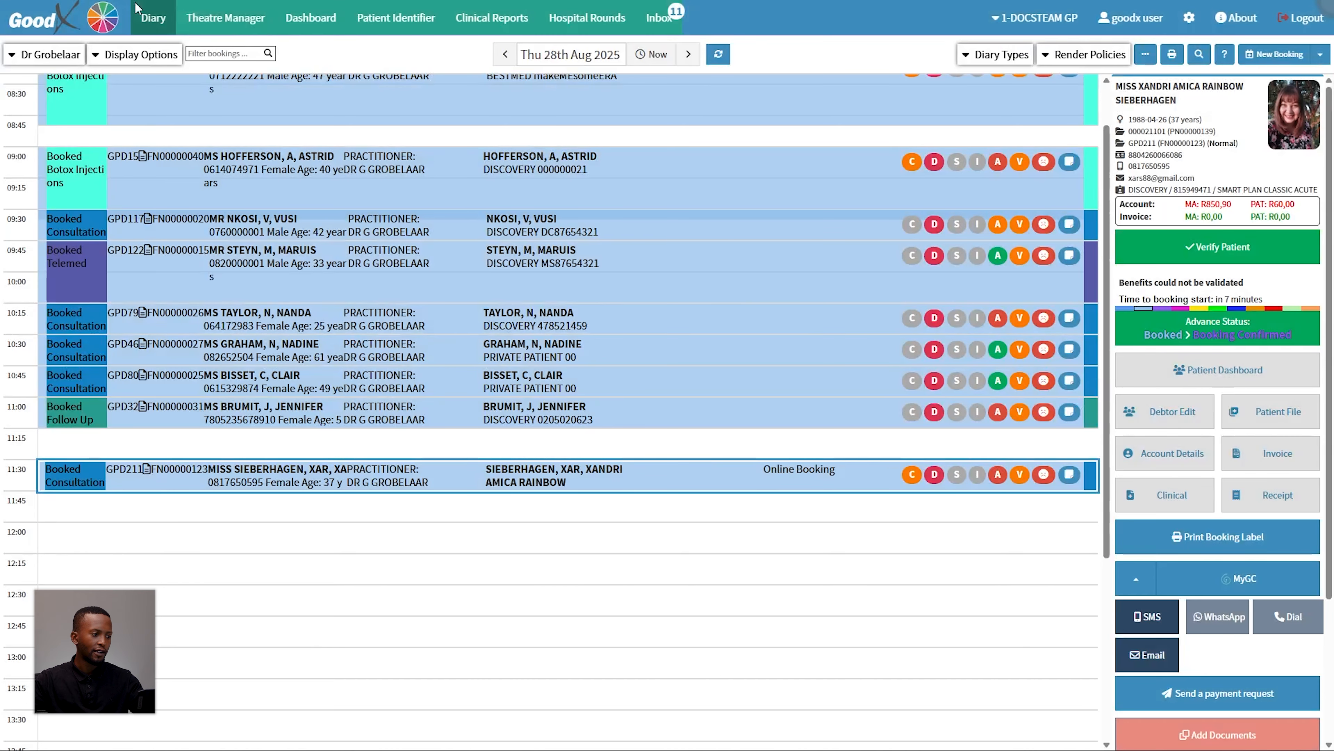
left_click(105, 16)
left_click(632, 138)
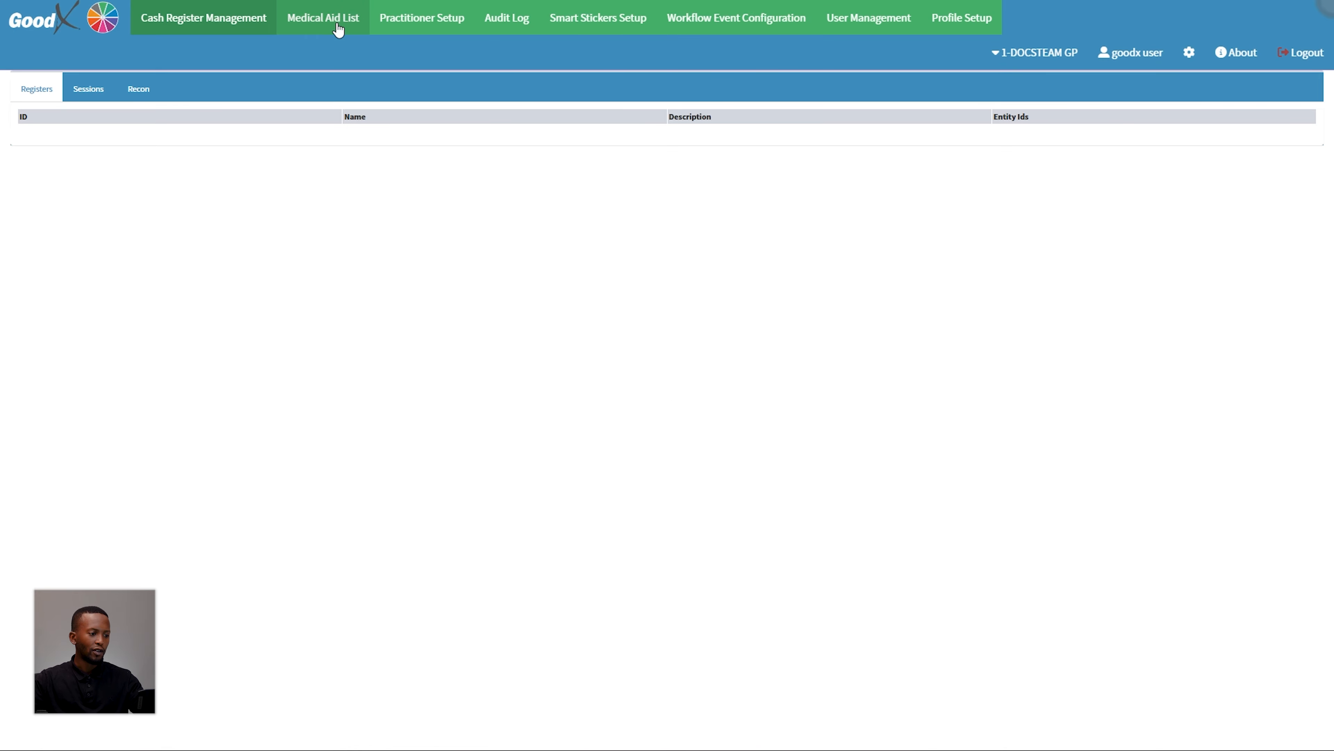
left_click(436, 21)
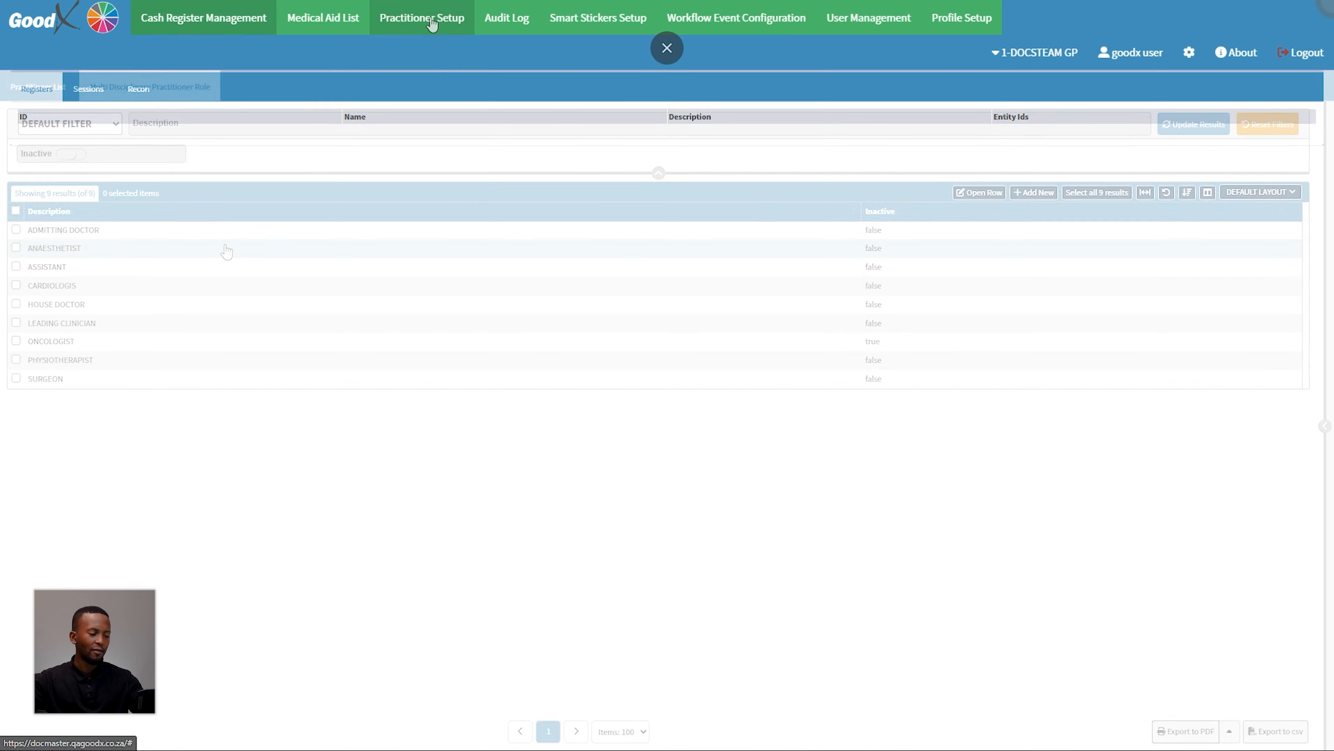
left_click(517, 11)
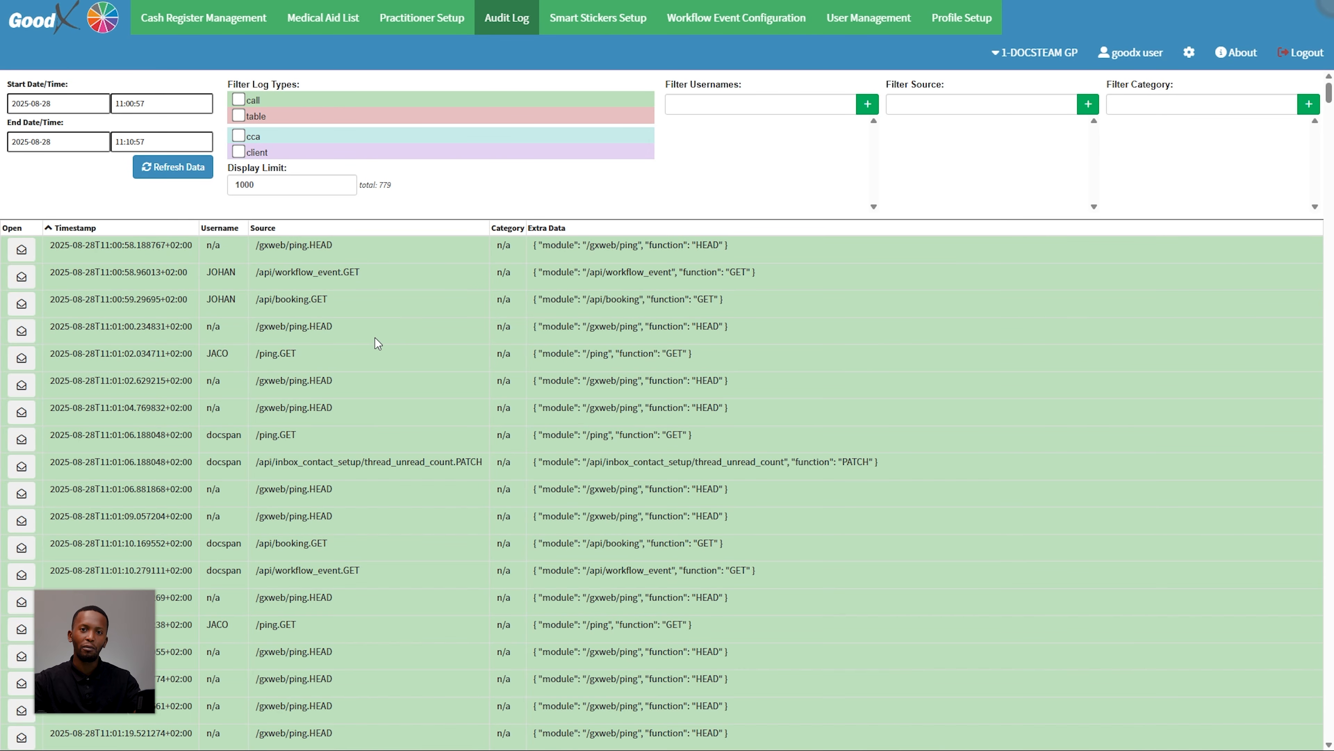
Examine the protocols in Smart Stickers Setup and close them without saving.
left_click(605, 18)
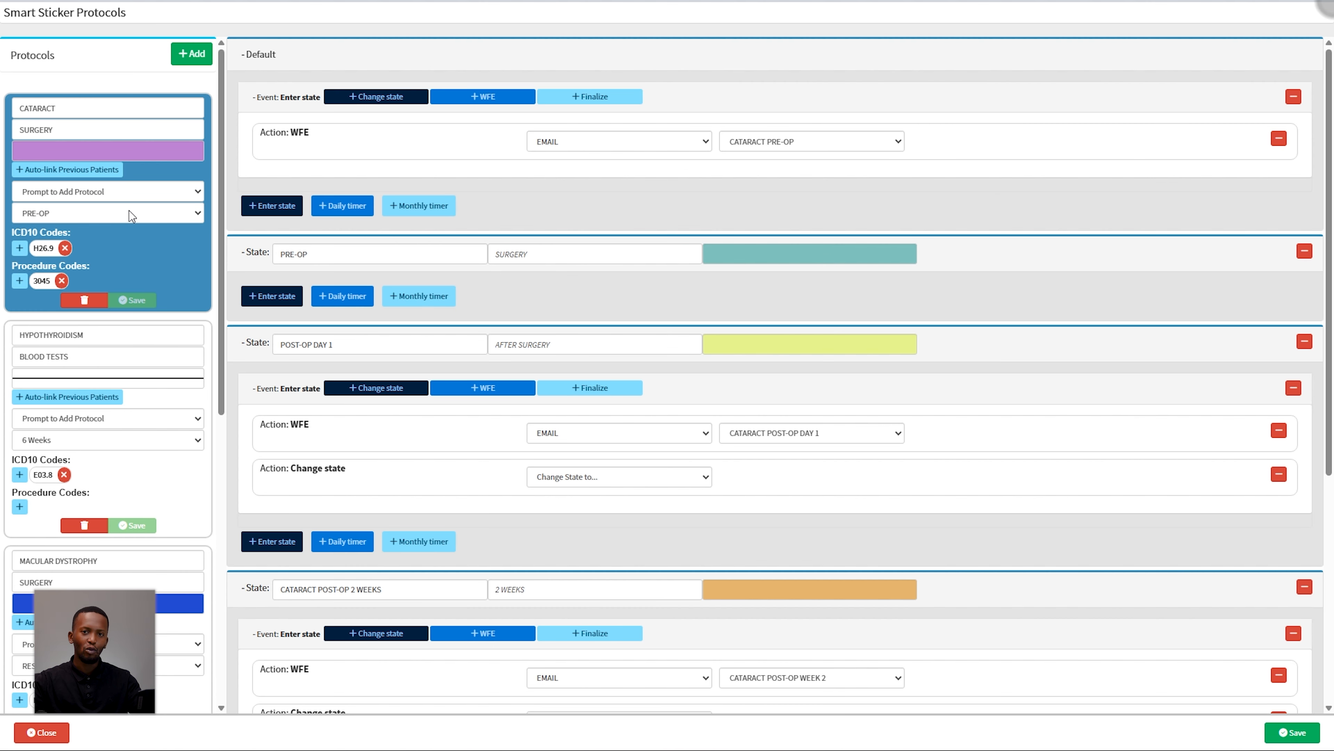
left_click(38, 734)
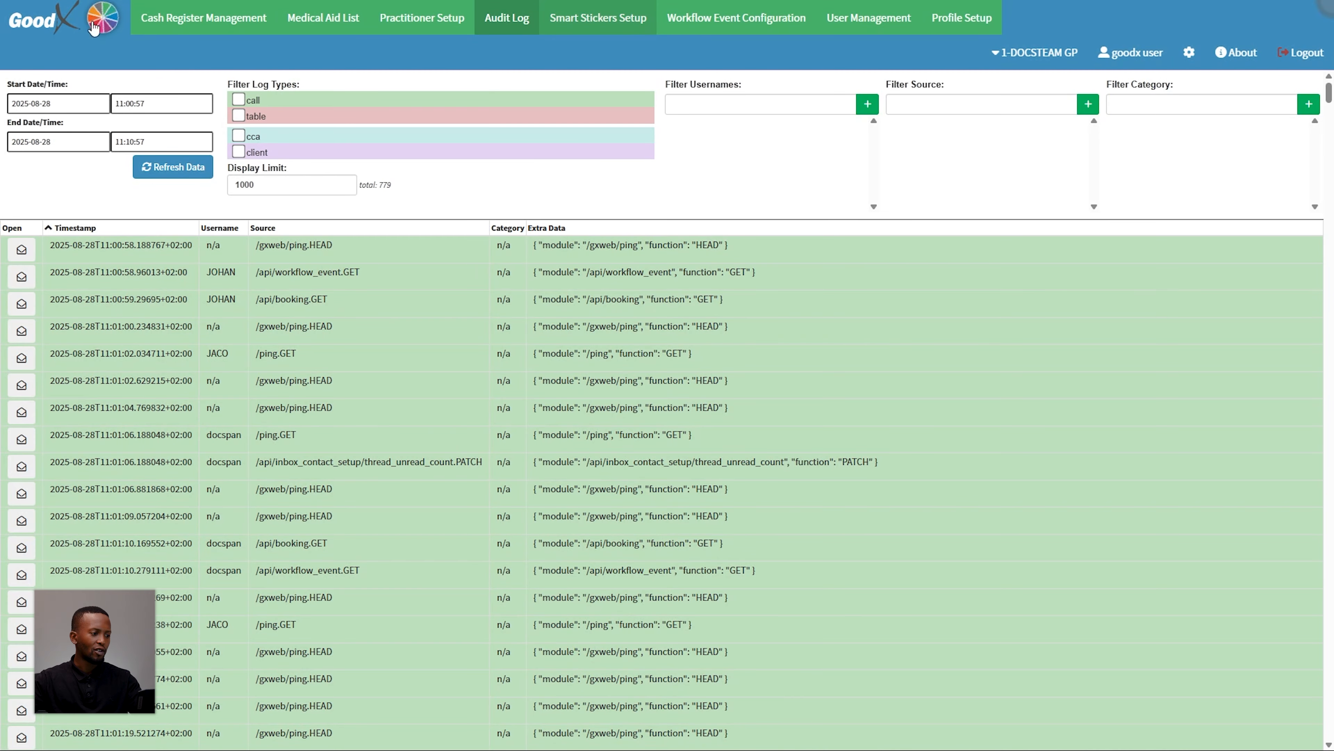
Return to the diary and open the clinical record of the 11:30 online booking.
left_click(93, 27)
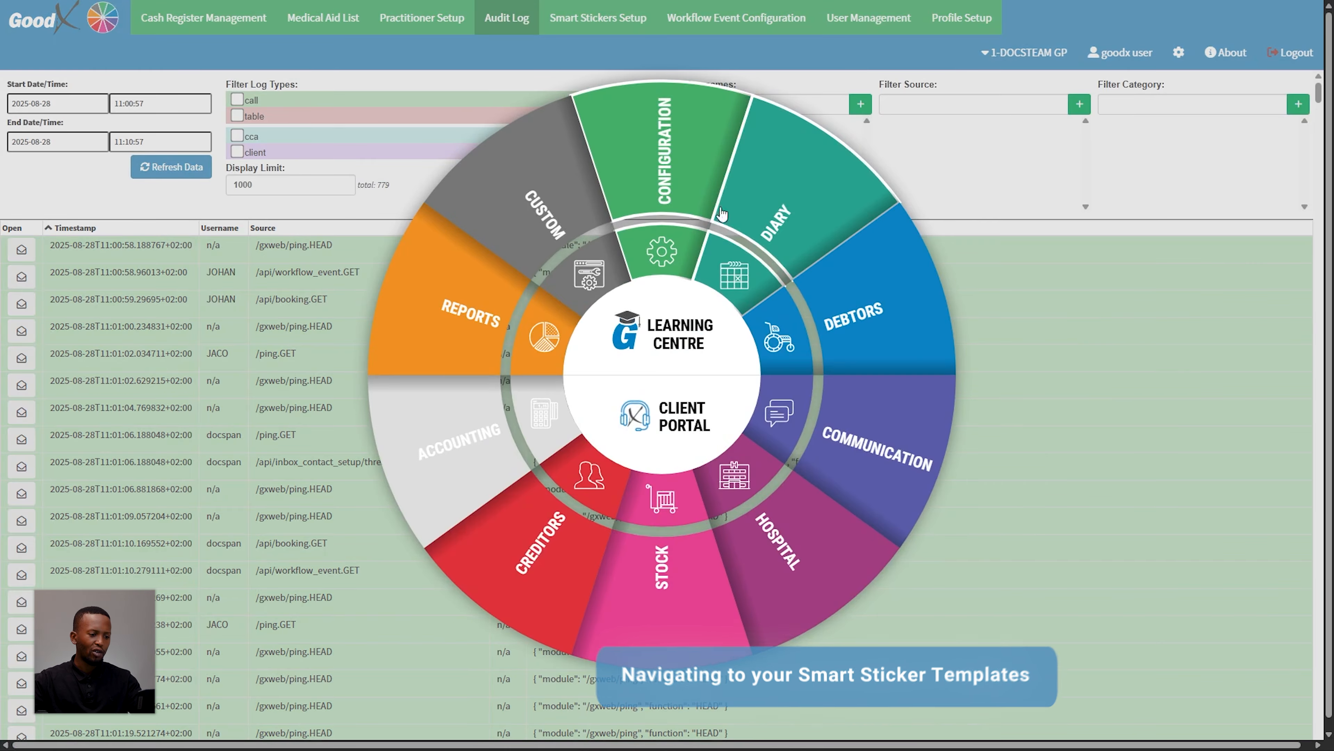
left_click(790, 203)
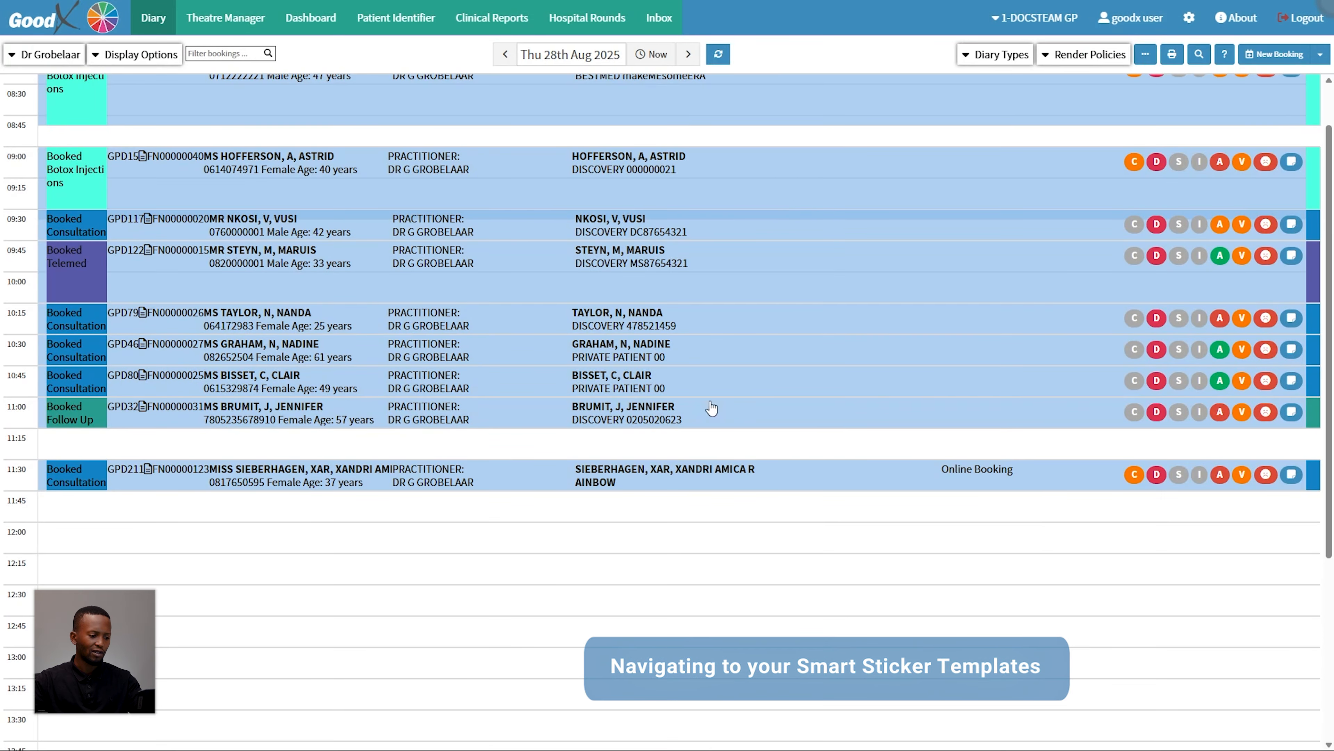
left_click(634, 477)
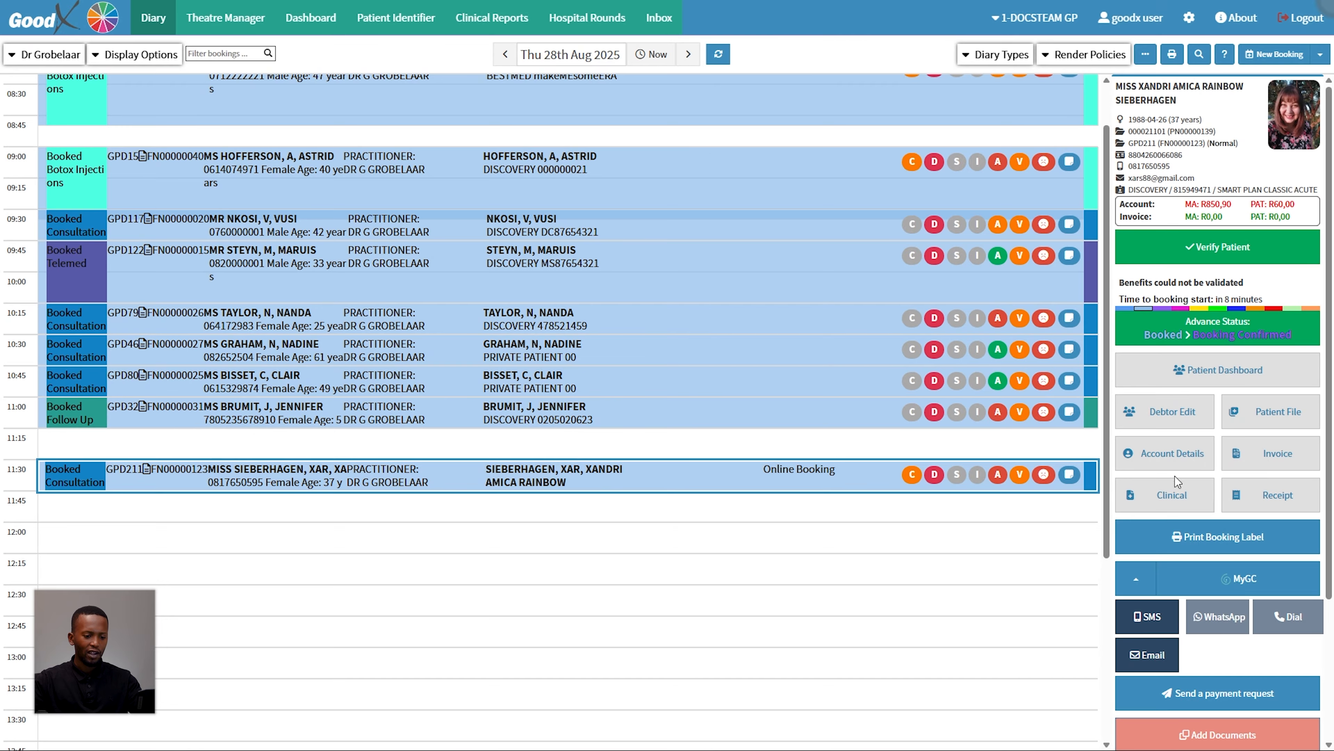
left_click(1174, 493)
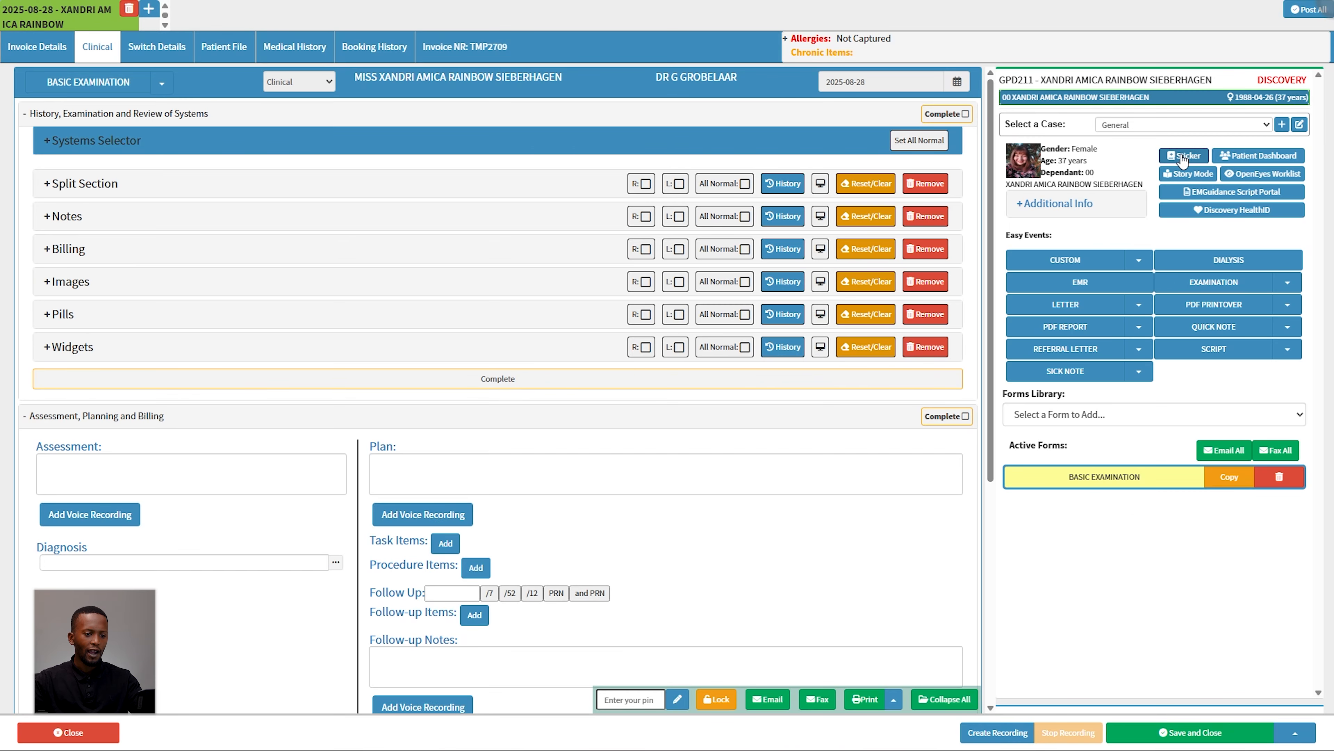
List the Smart Sticker protocols that can be linked to the patient and close the dialog without linking one.
left_click(1183, 158)
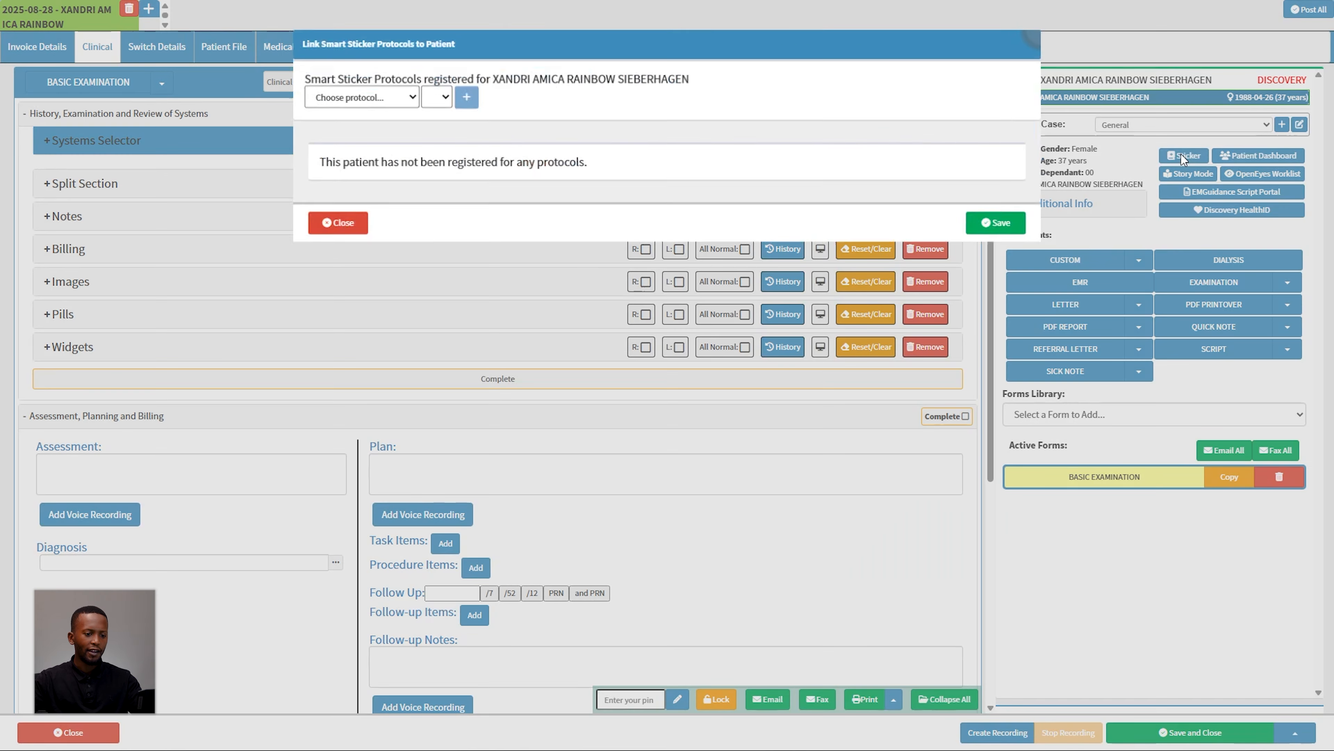
left_click(373, 100)
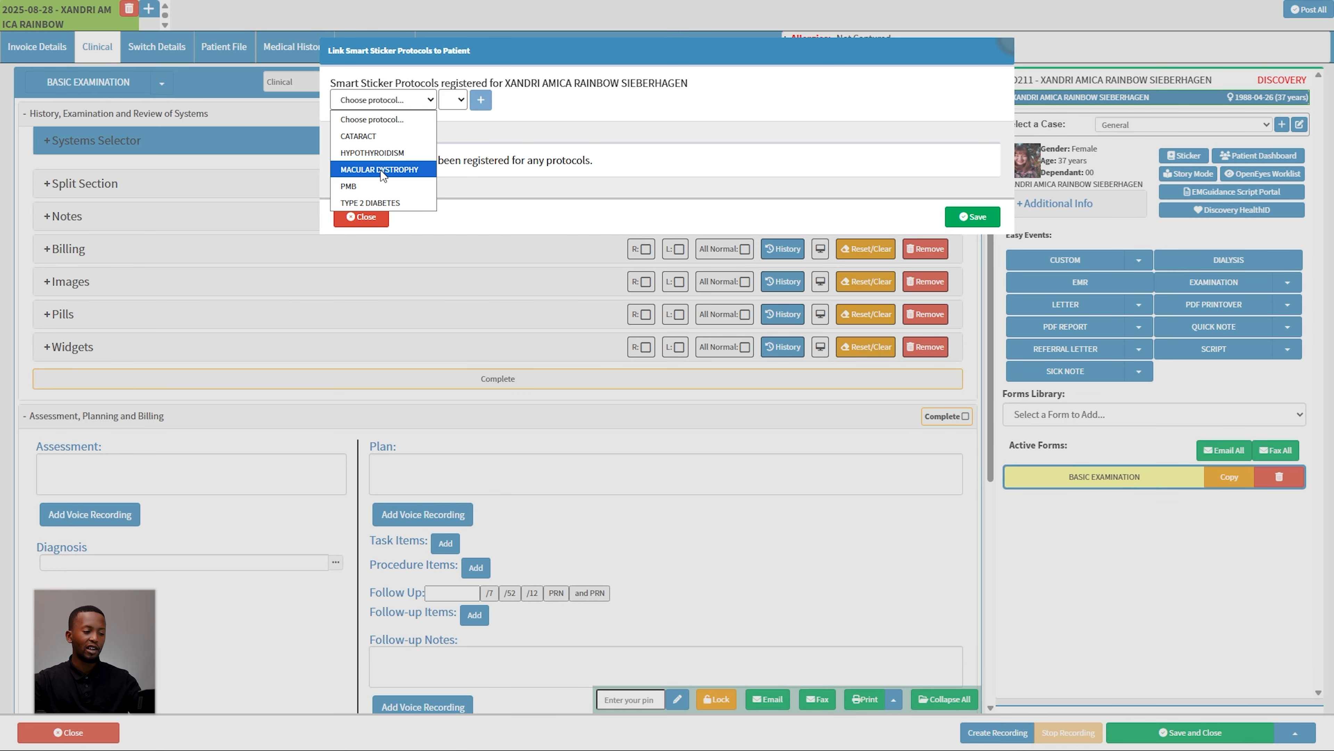
left_click(368, 220)
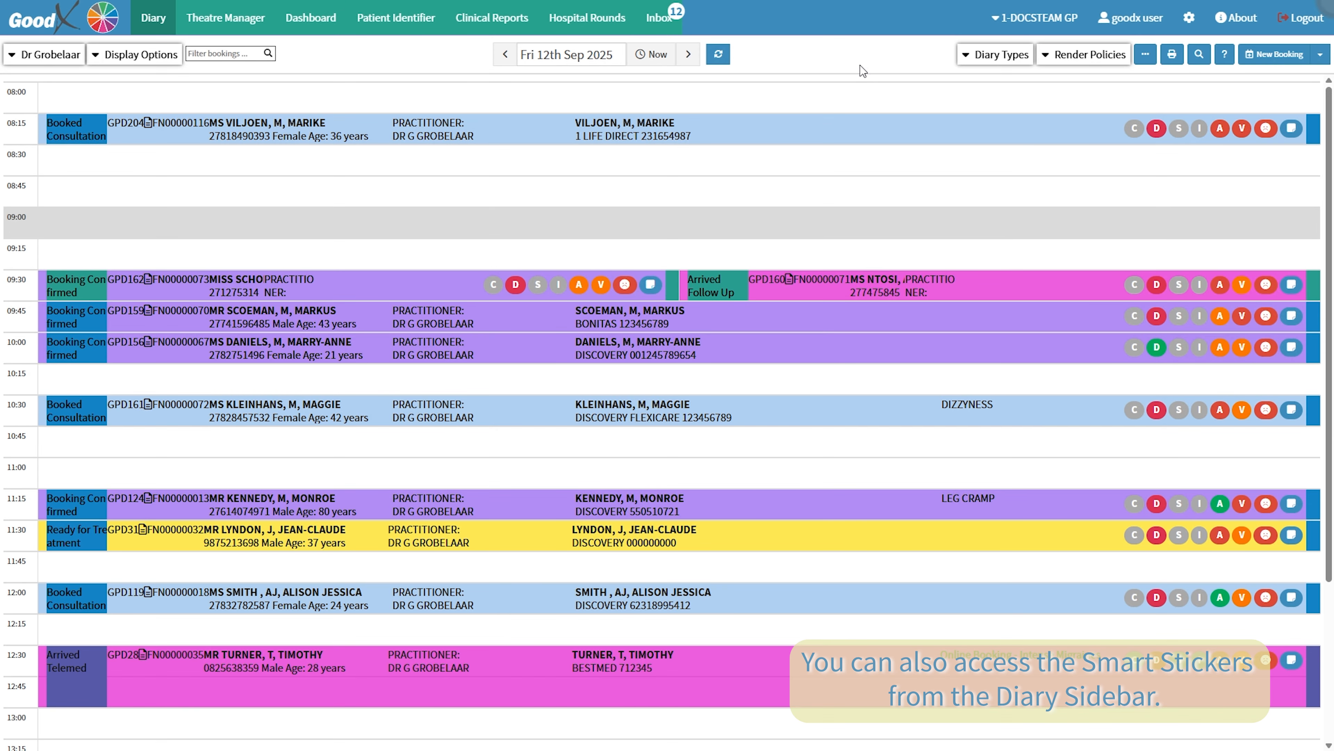
In the 12 September diary, select the 11:30 Ready for Treatment booking and open its patient's Smart Stickers.
left_click(806, 541)
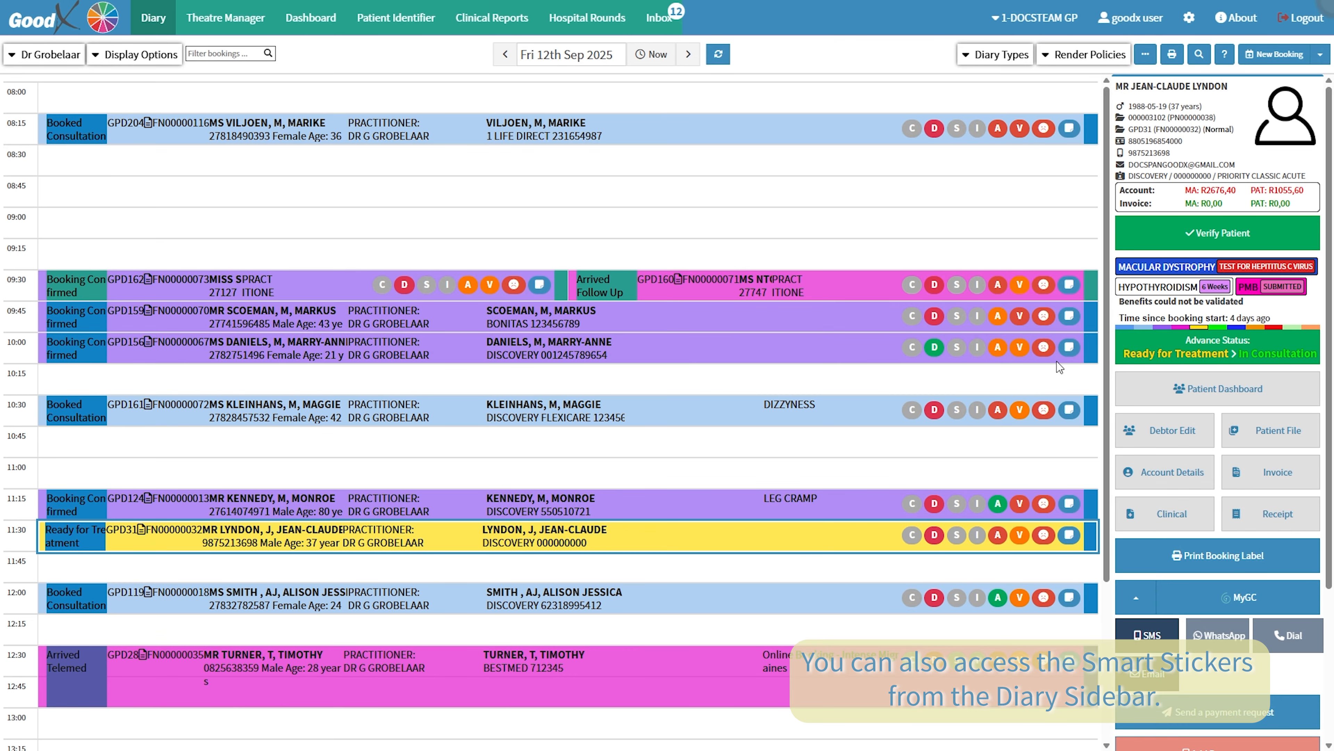
left_click(1158, 287)
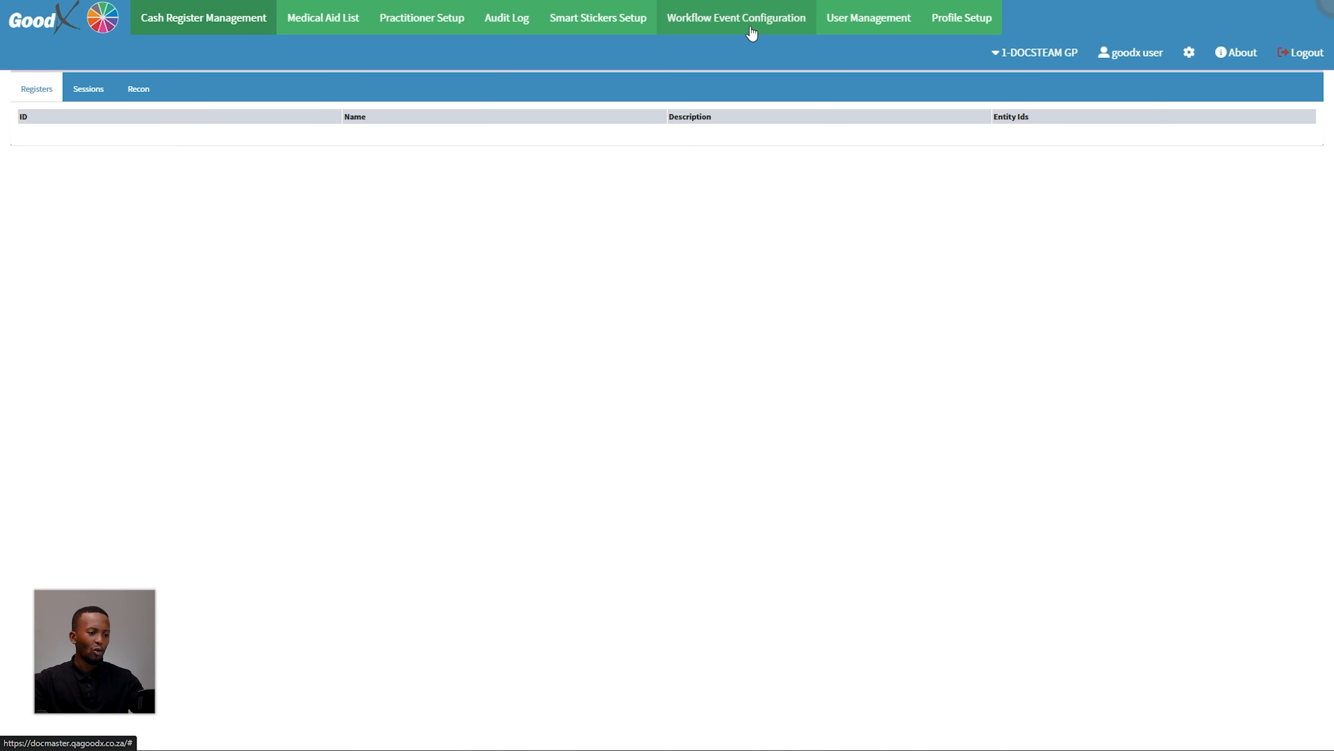
View the Printing Snippets section in Workflow Event Configuration and return to the Workflow Event Templates list.
left_click(752, 33)
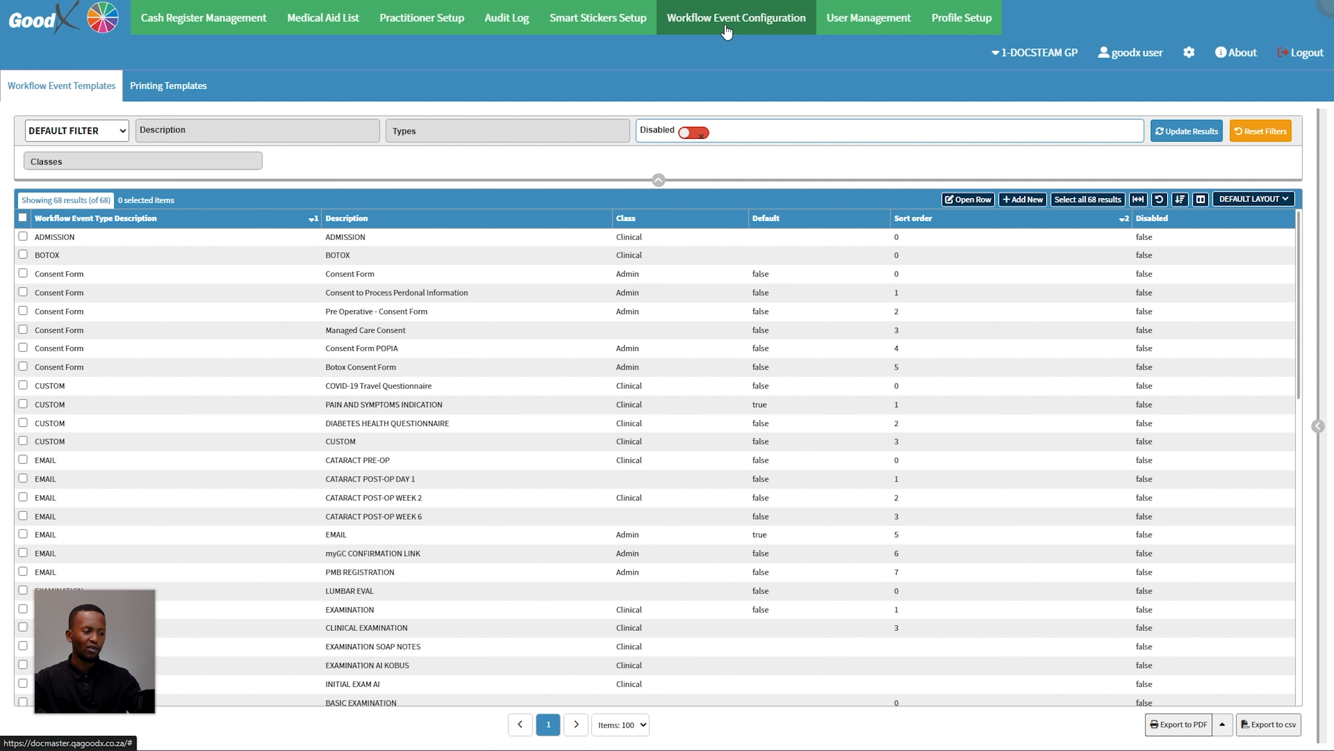
left_click(169, 88)
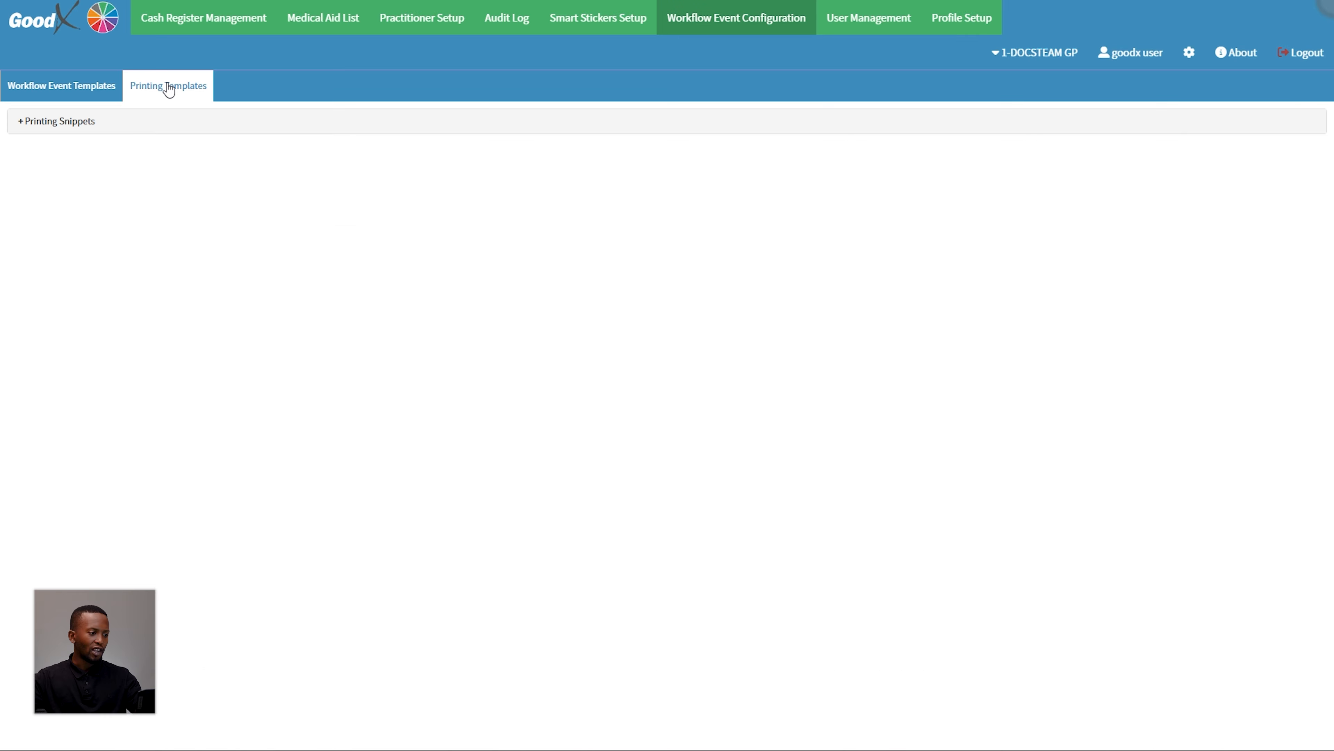
left_click(126, 125)
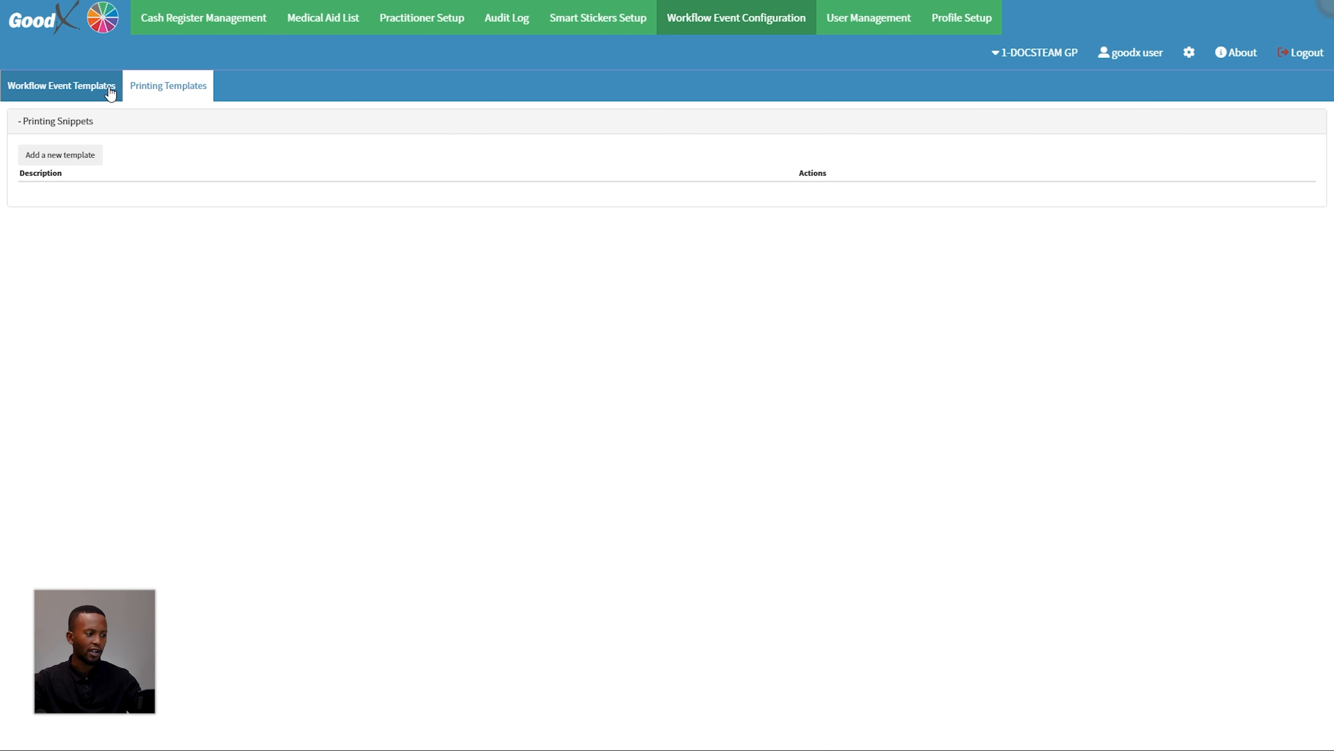
left_click(83, 88)
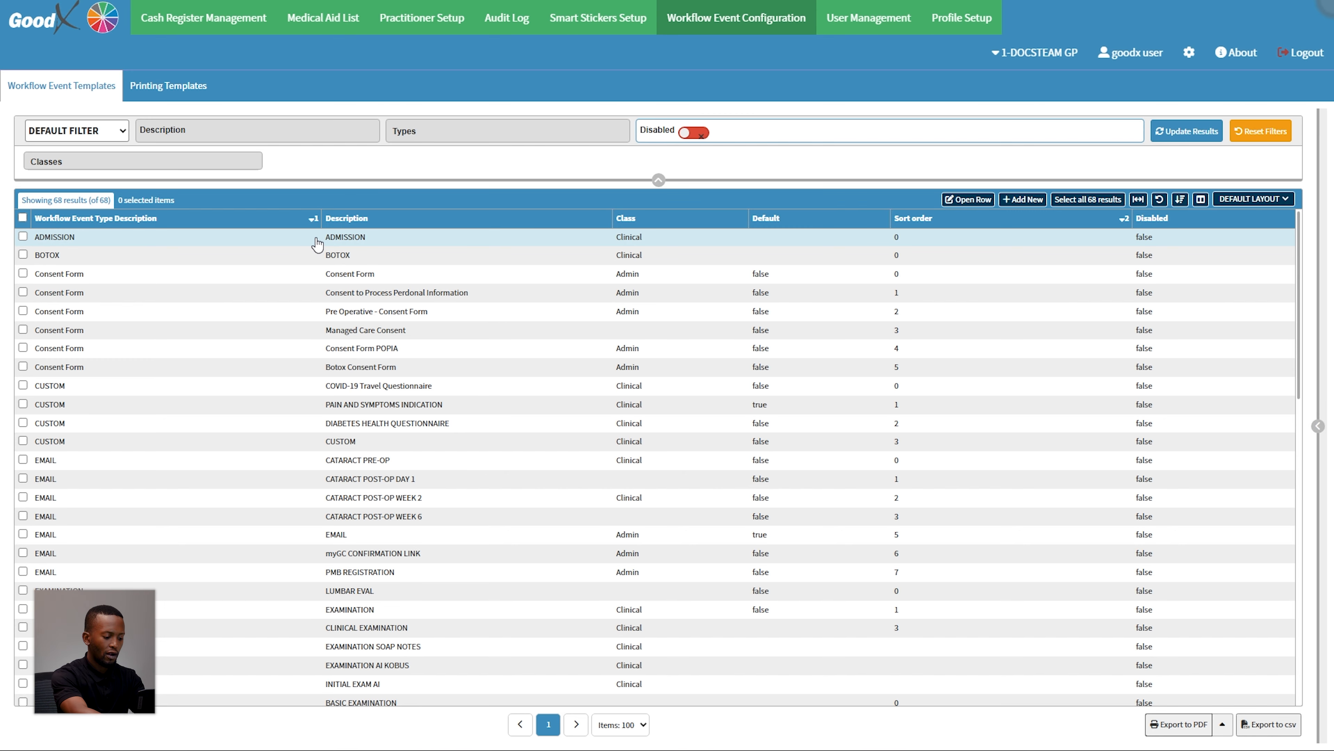
Search the workflow event templates for "letter" and open the LETTER template.
key("ctrl+f")
type("letter")
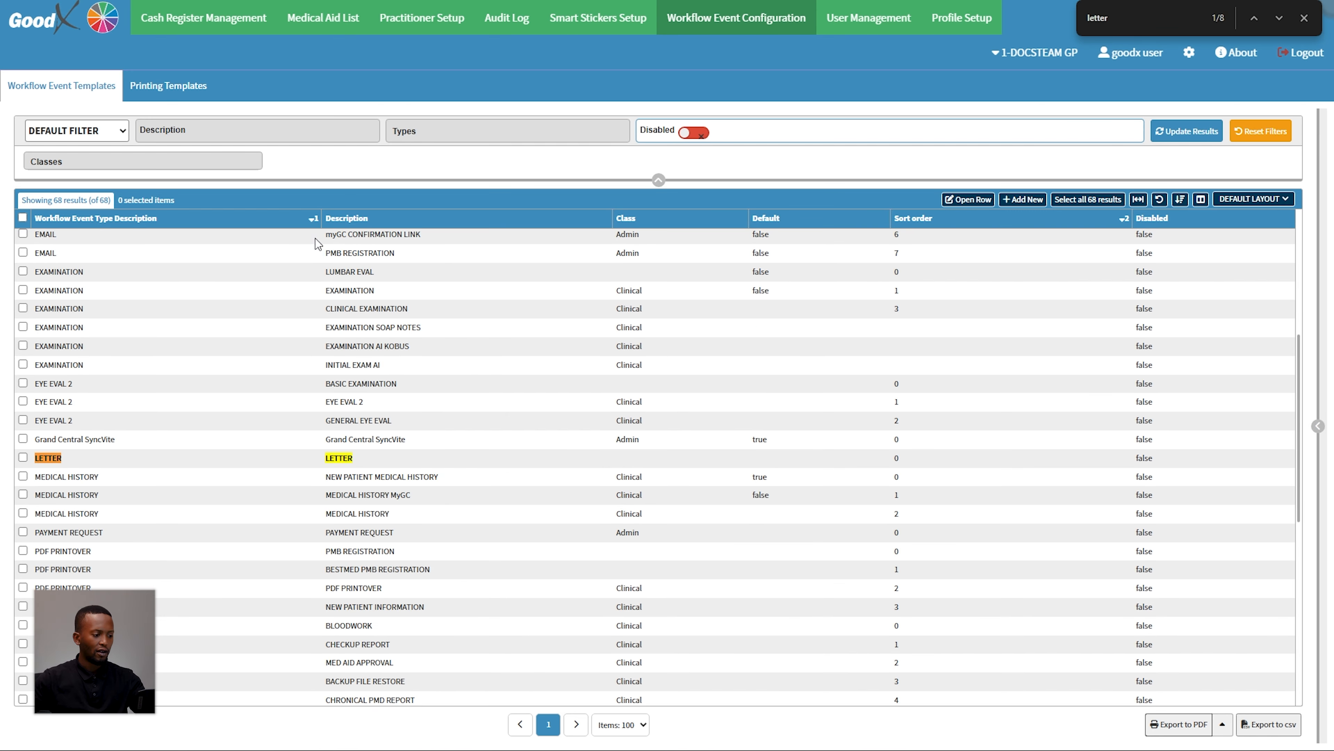
double_click(93, 459)
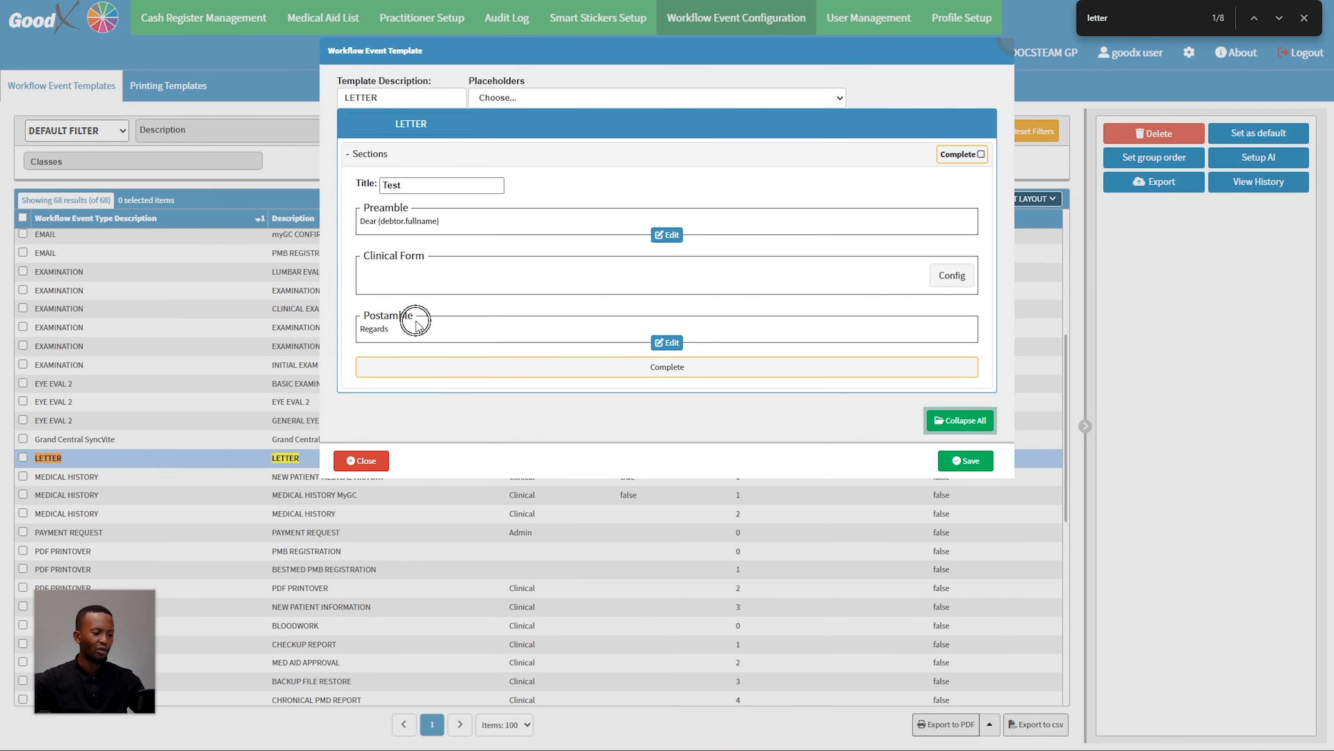
Check the snippet choices in the LETTER template's Preamble editor and close the template without saving.
left_click(668, 235)
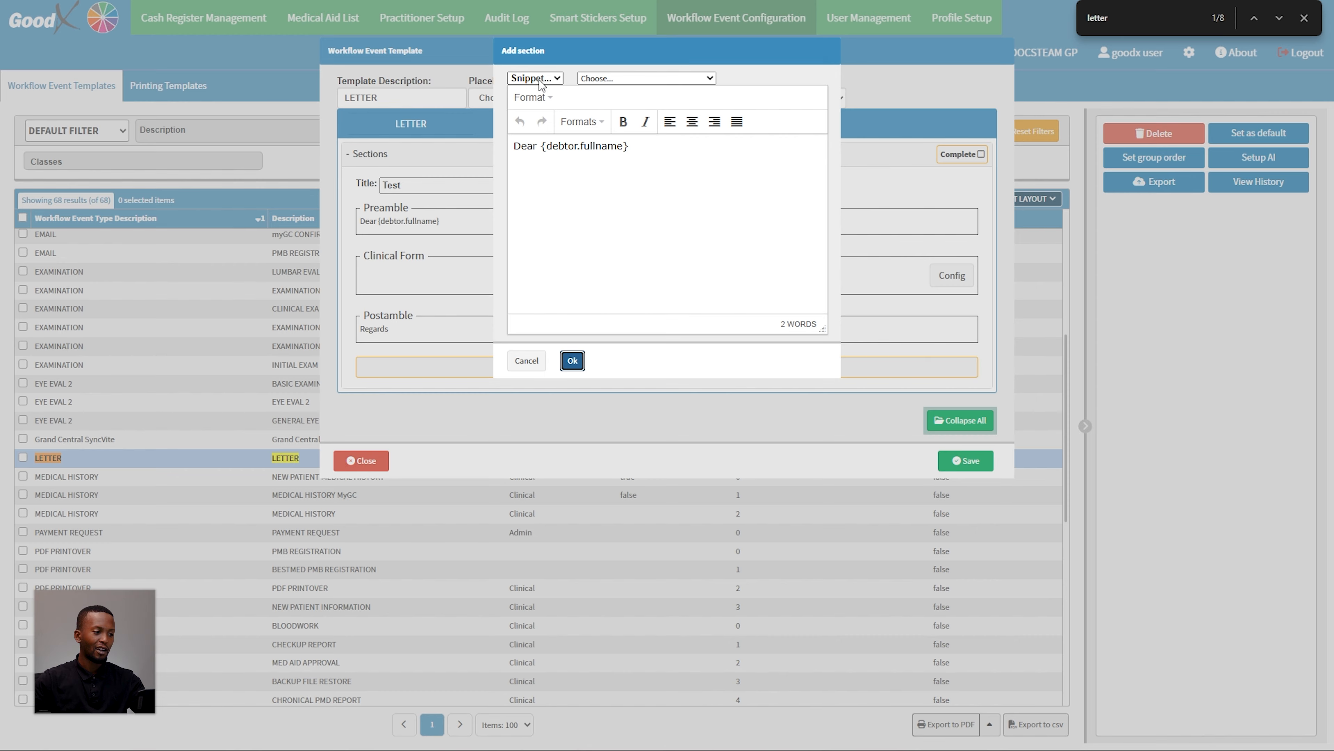
left_click(557, 78)
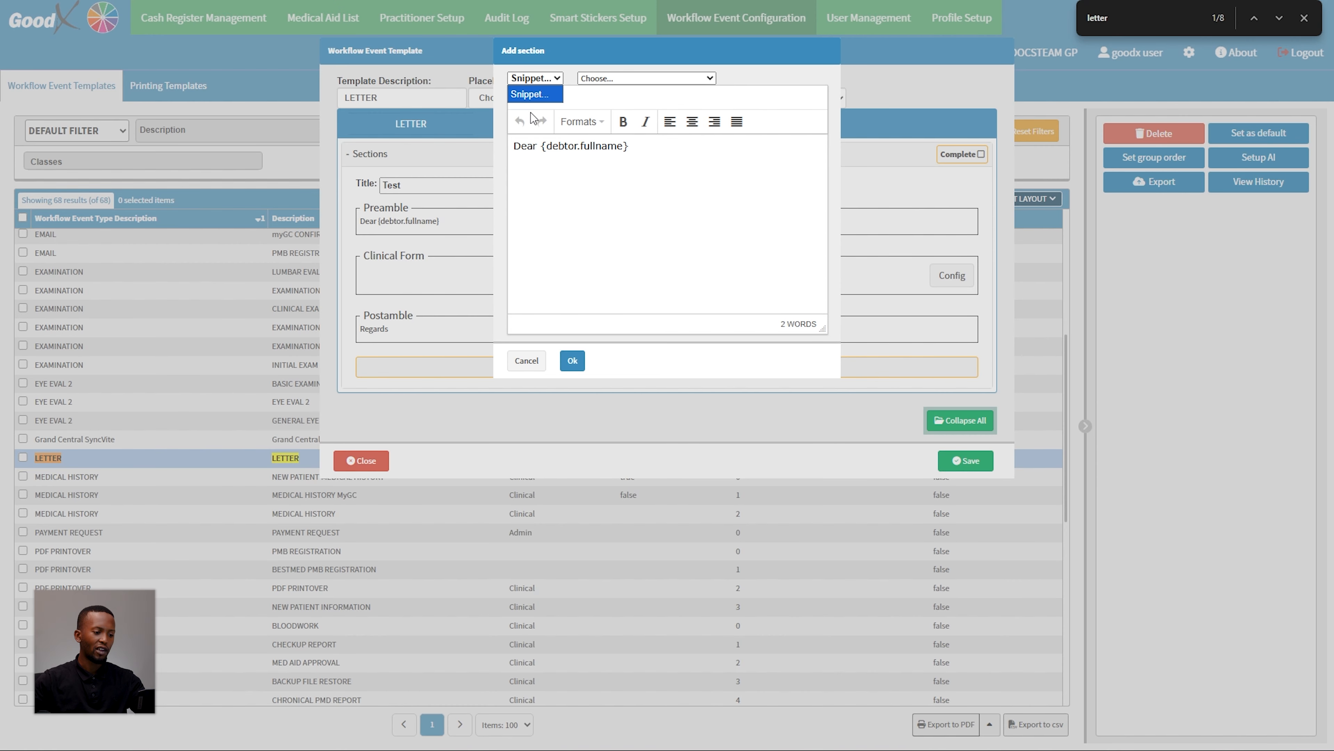
left_click(573, 361)
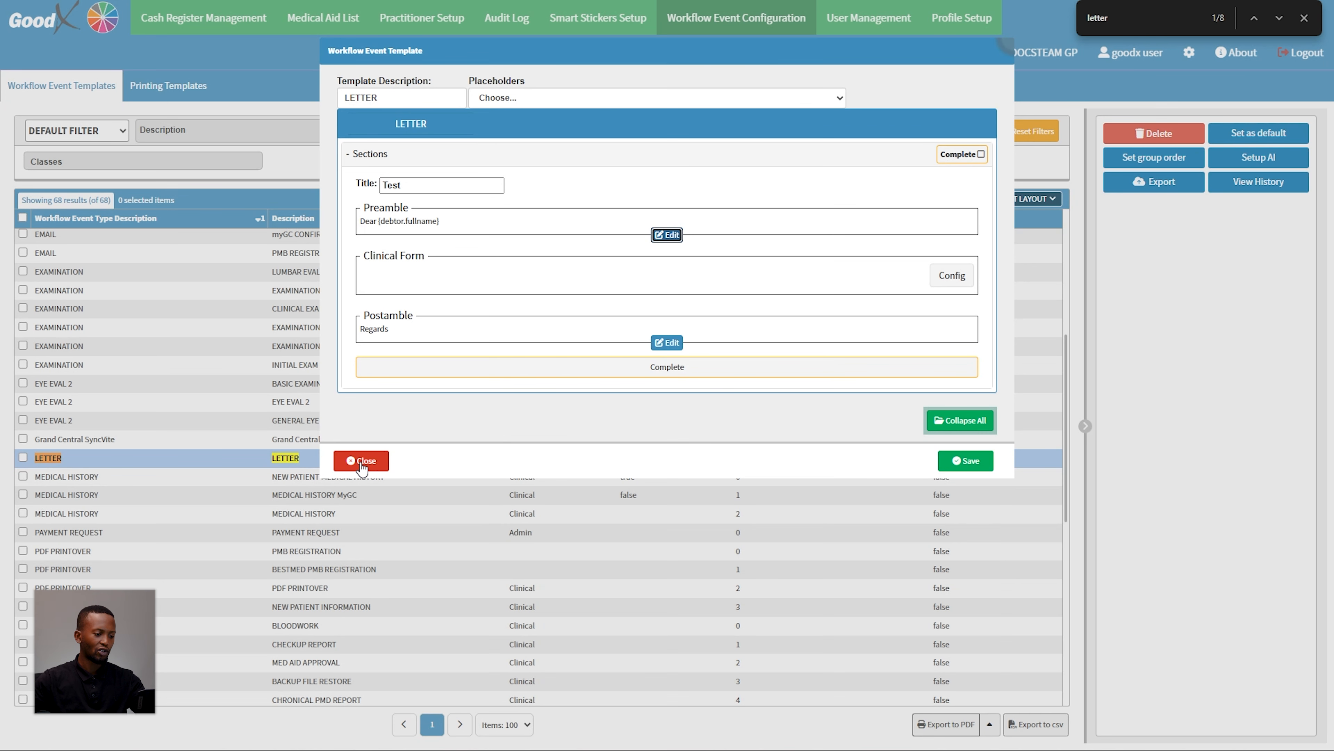
left_click(362, 462)
Add a new printing snippet in Printing Templates and name it "Preamble template".
left_click(176, 86)
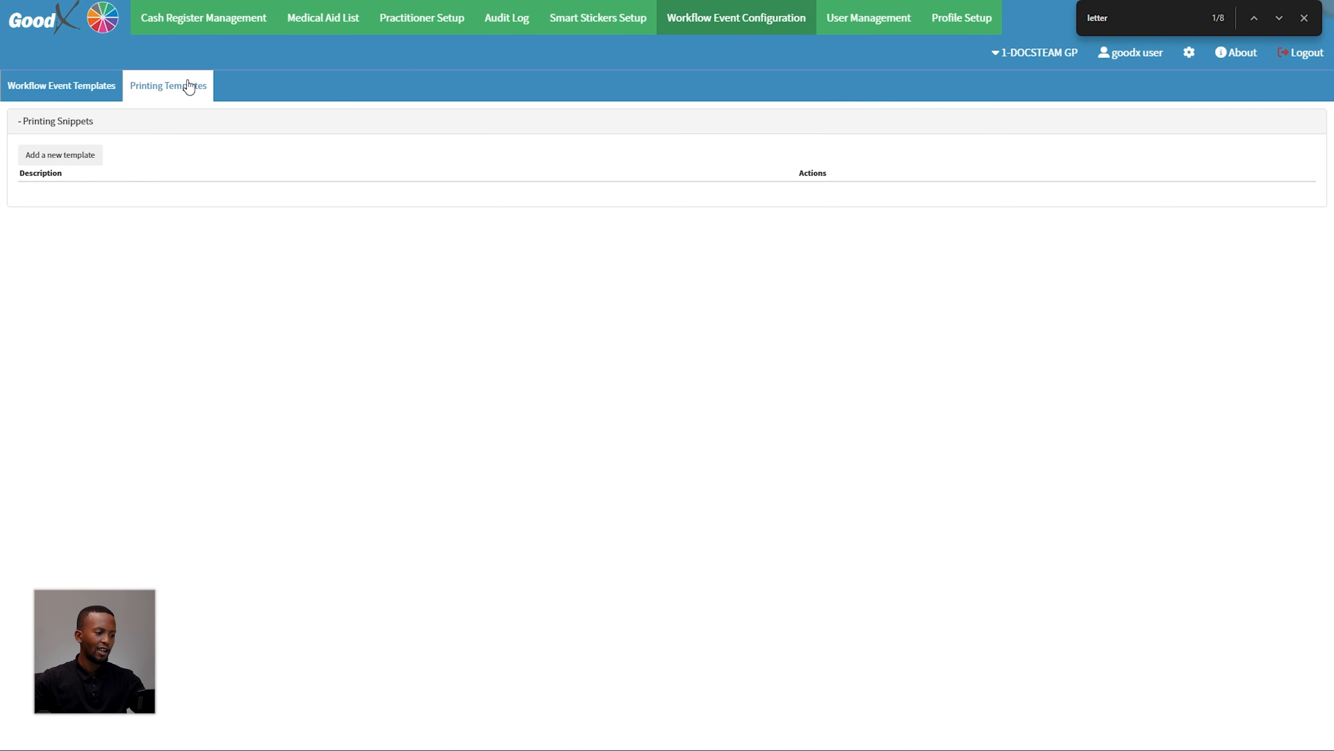
left_click(75, 156)
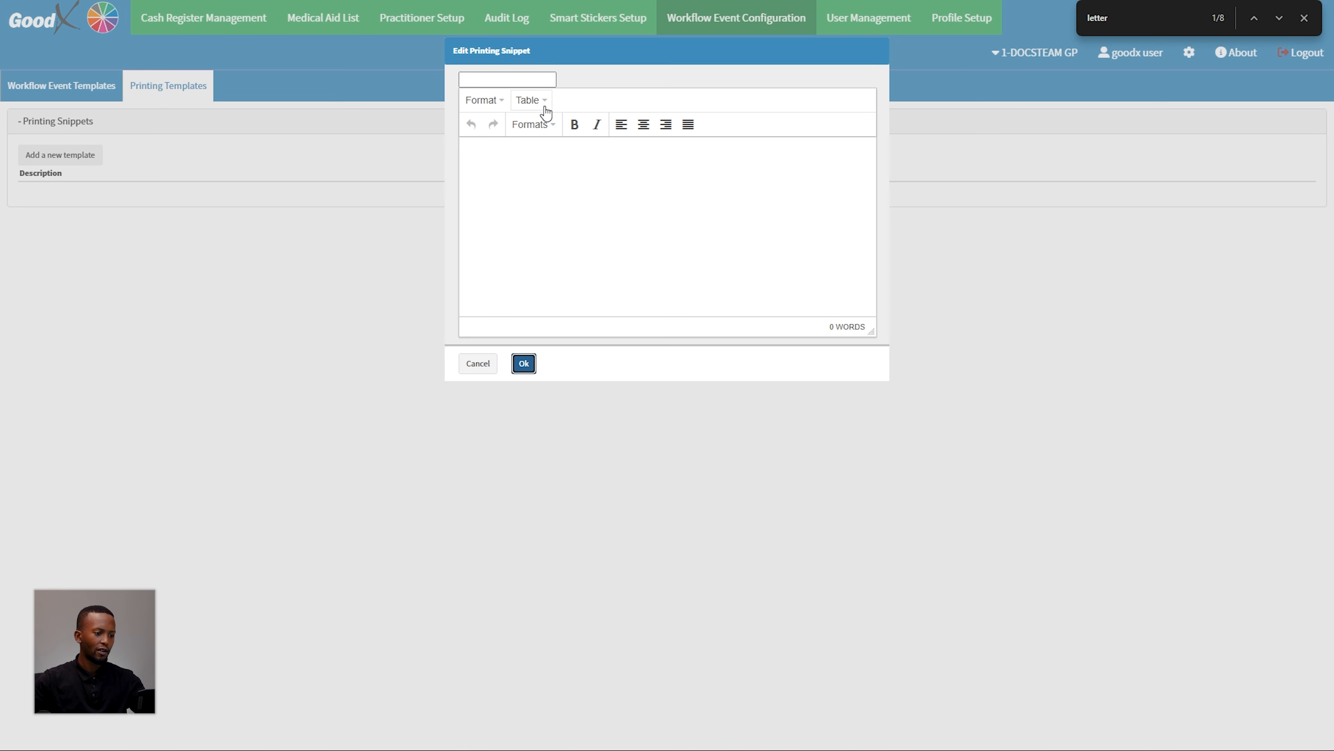
left_click(487, 81)
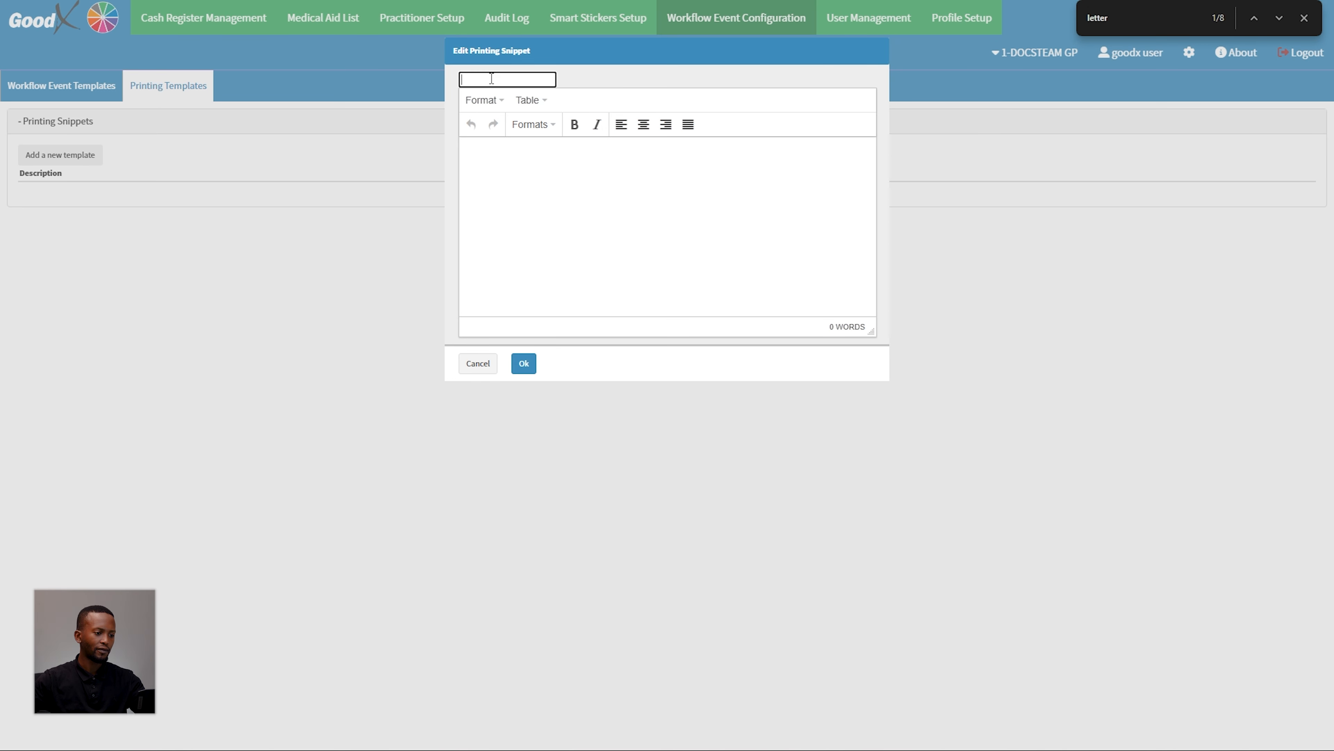
type("Pre")
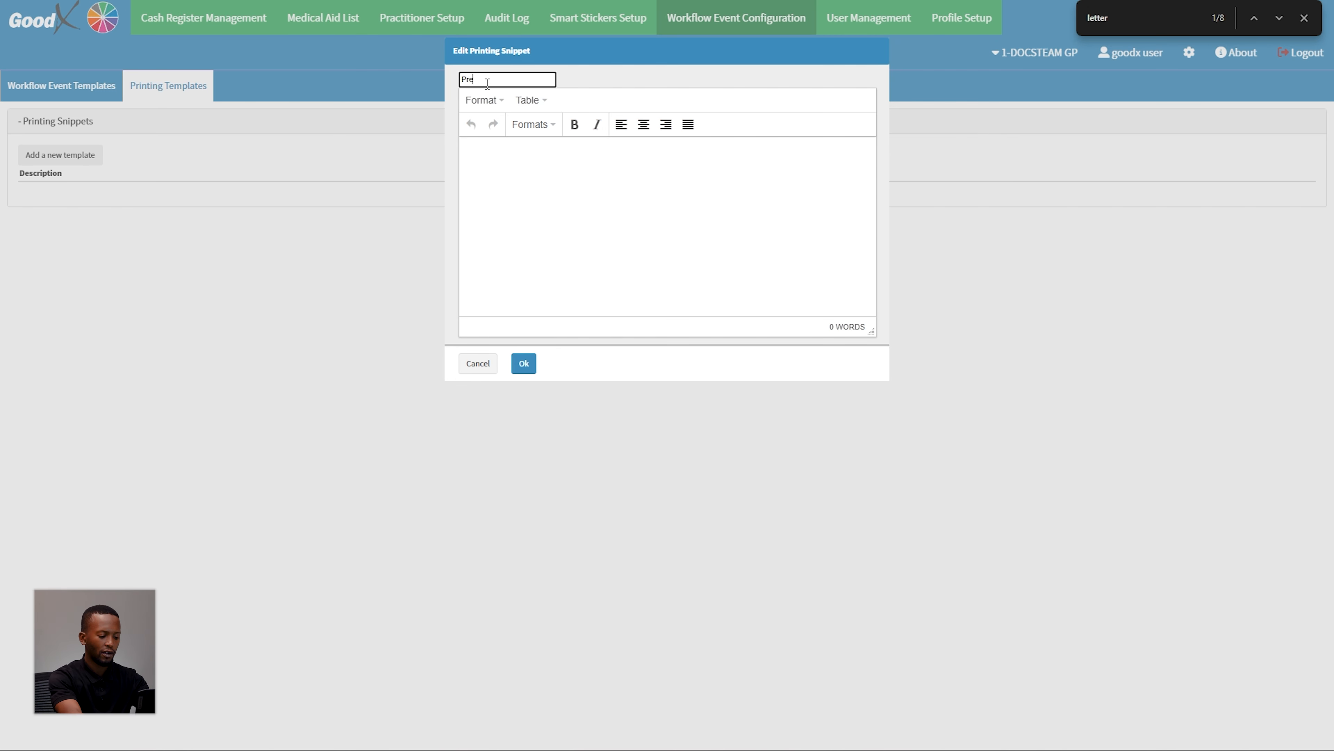
type("amble")
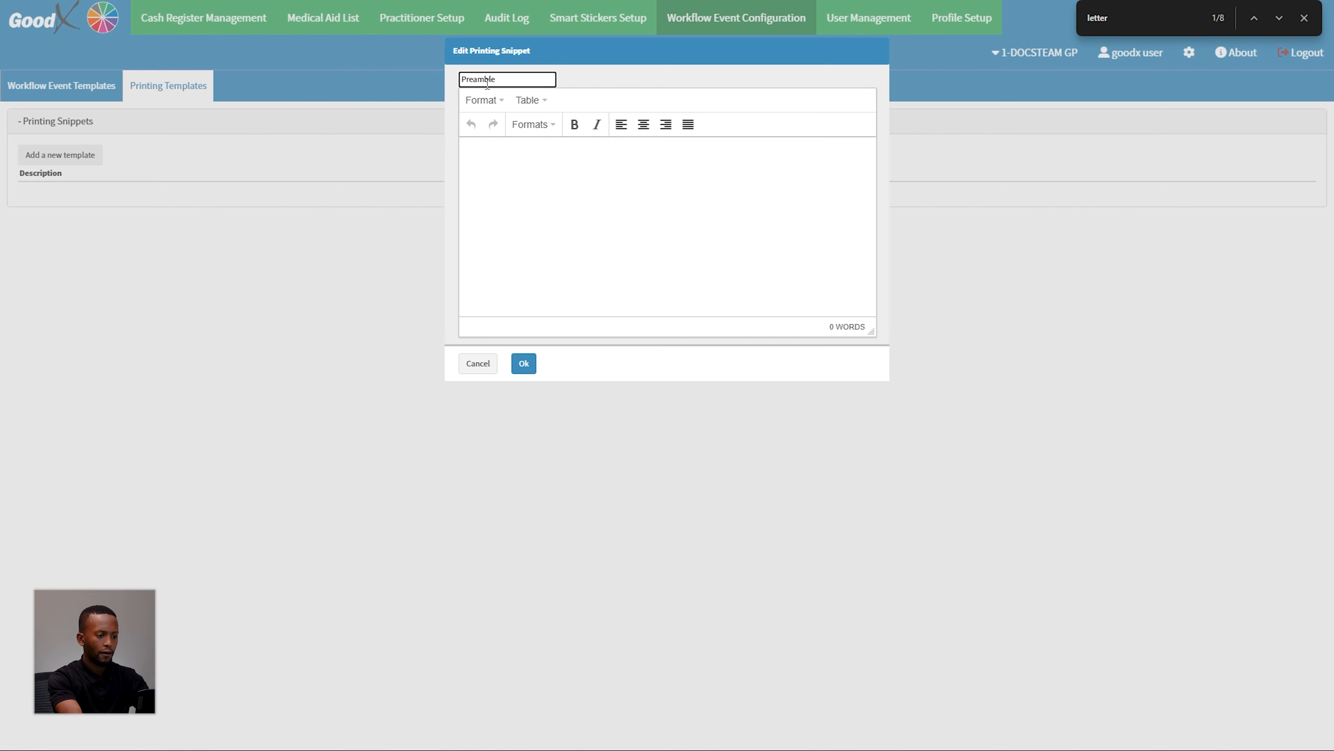
type(" template")
Enter "This is a preamble template" as the snippet's body text and confirm the new snippet.
left_click(588, 169)
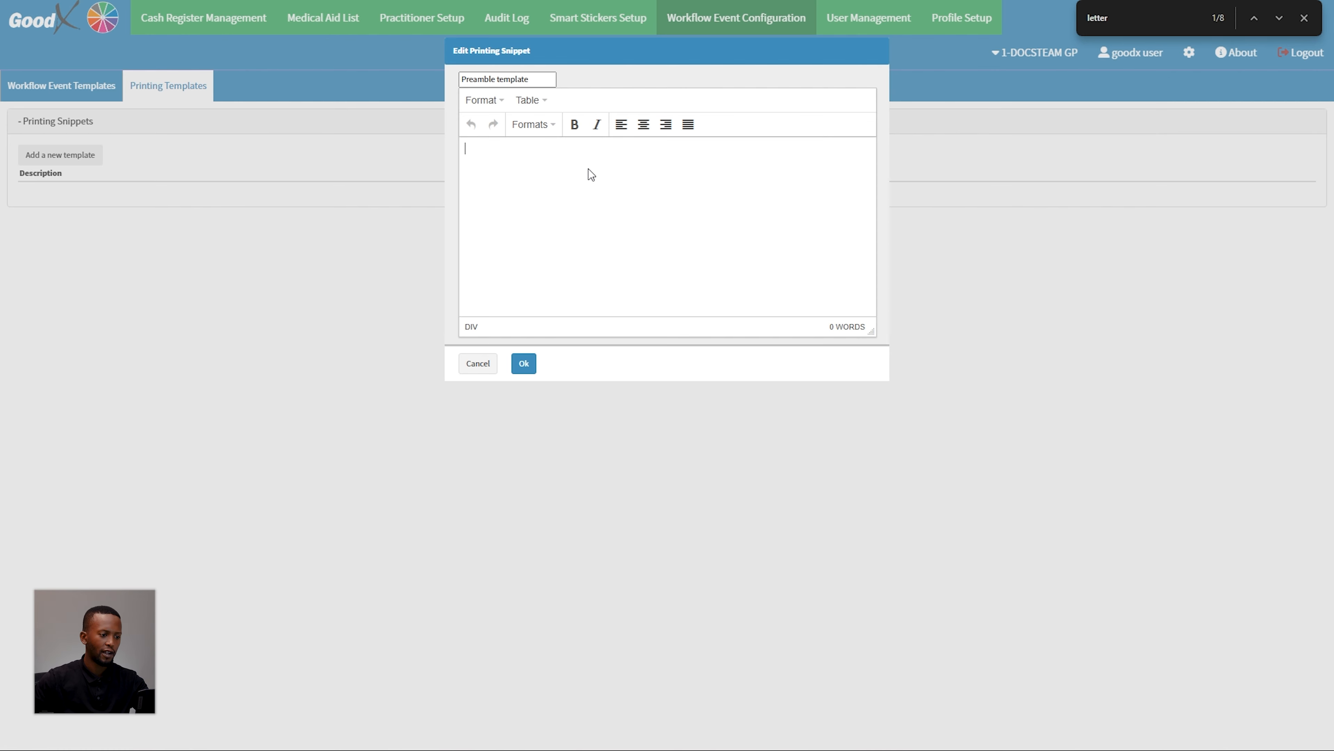
type("This")
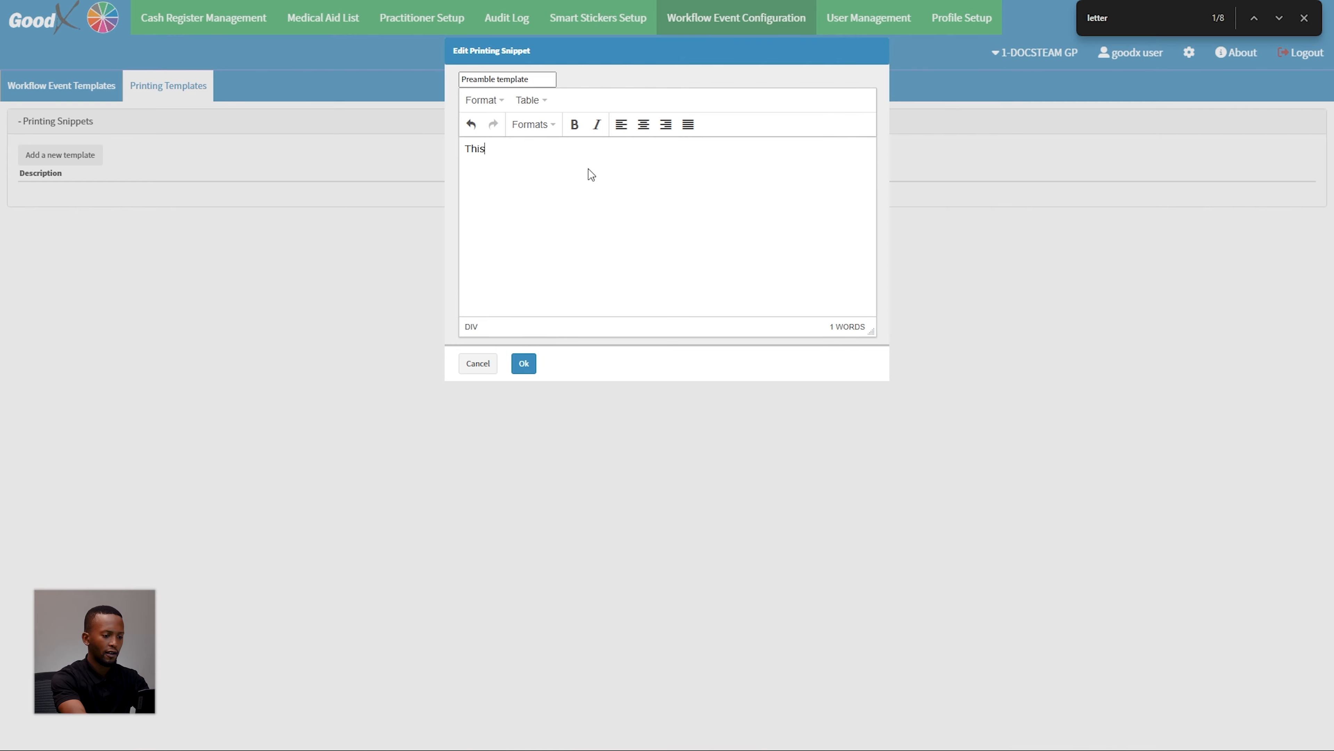
type(" is a prea")
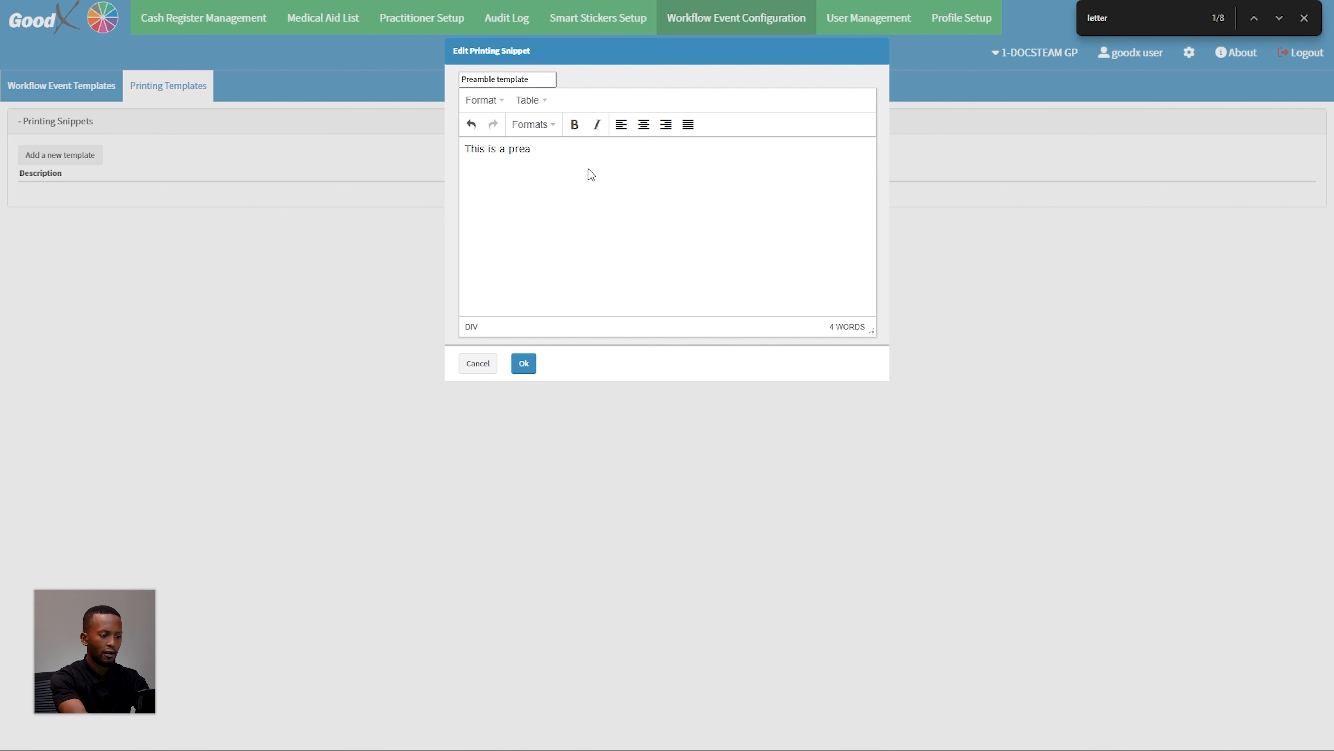
type("mble template")
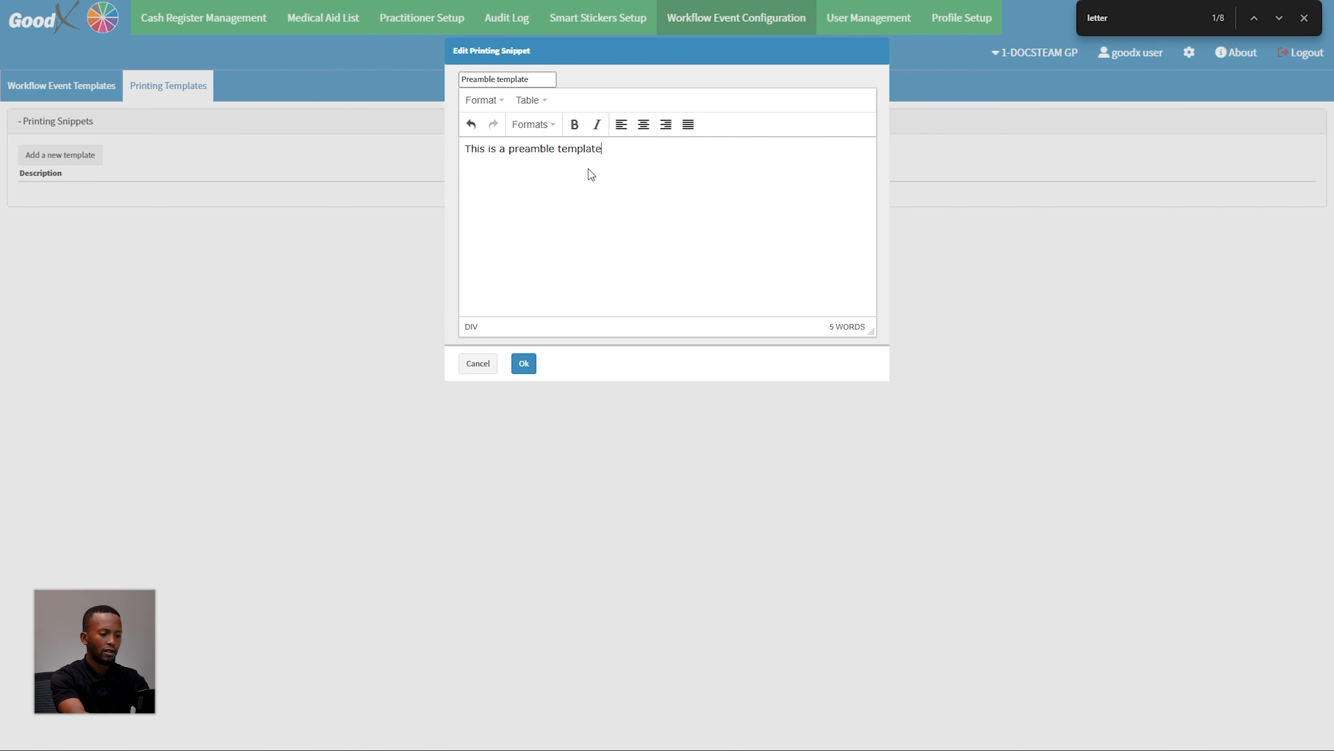
left_click(524, 363)
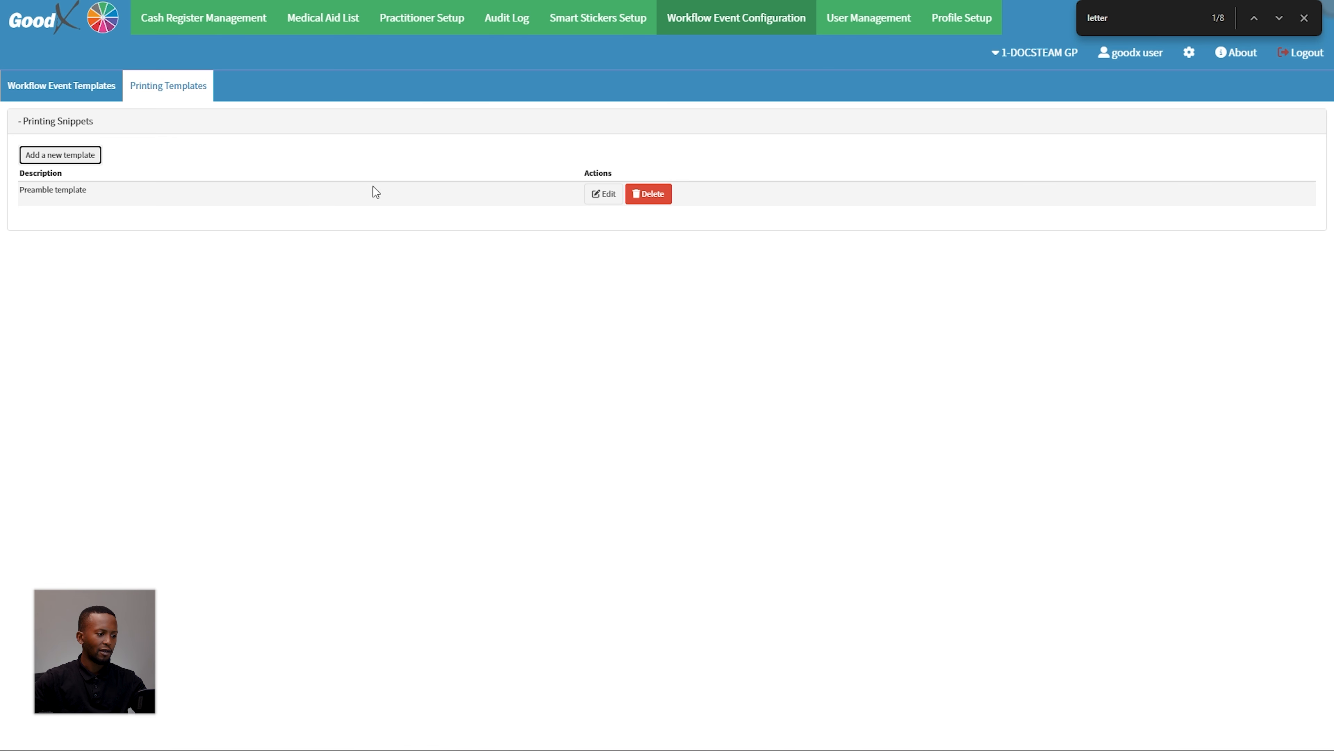
Find the LETTER template among the workflow event templates and open its Preamble for editing.
left_click(66, 91)
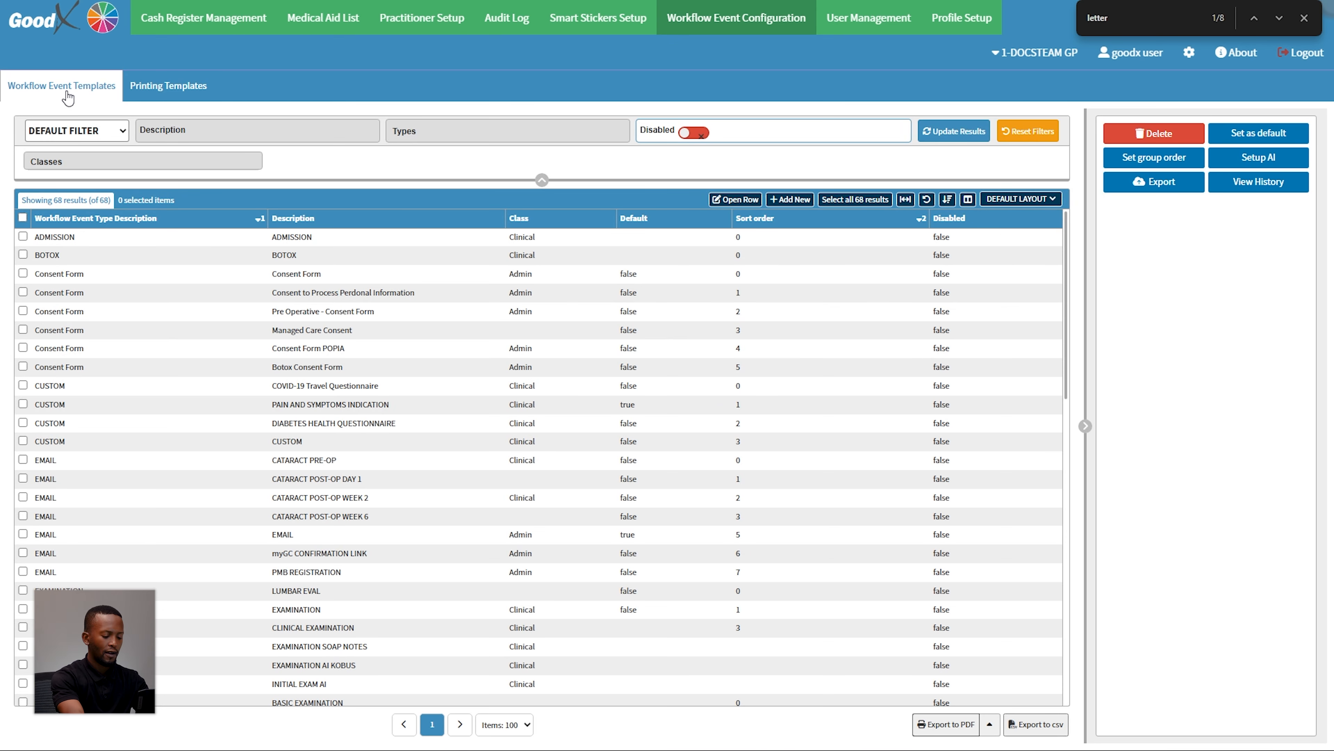
key("ctrl+f")
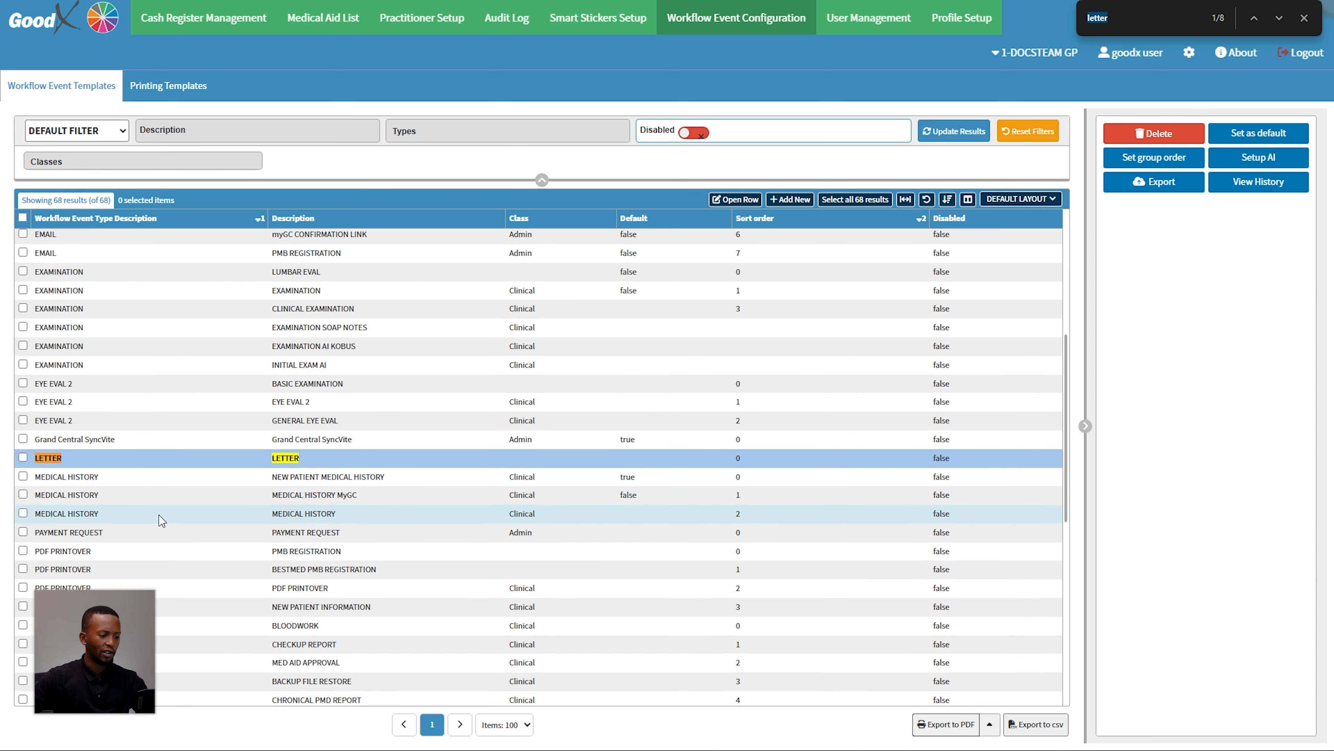
double_click(216, 465)
left_click(668, 234)
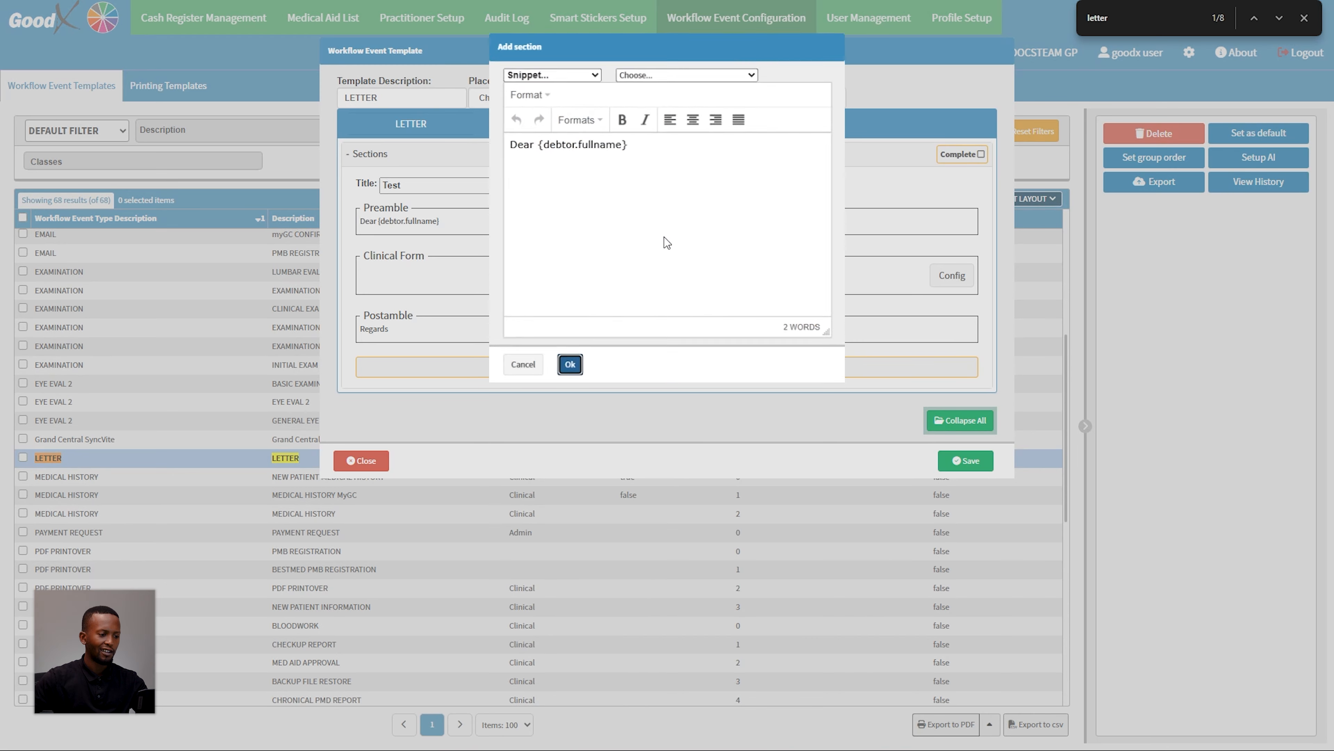
Replace the Preamble text with the "Preamble template" snippet, confirm it, and close the LETTER template without saving.
left_click(566, 79)
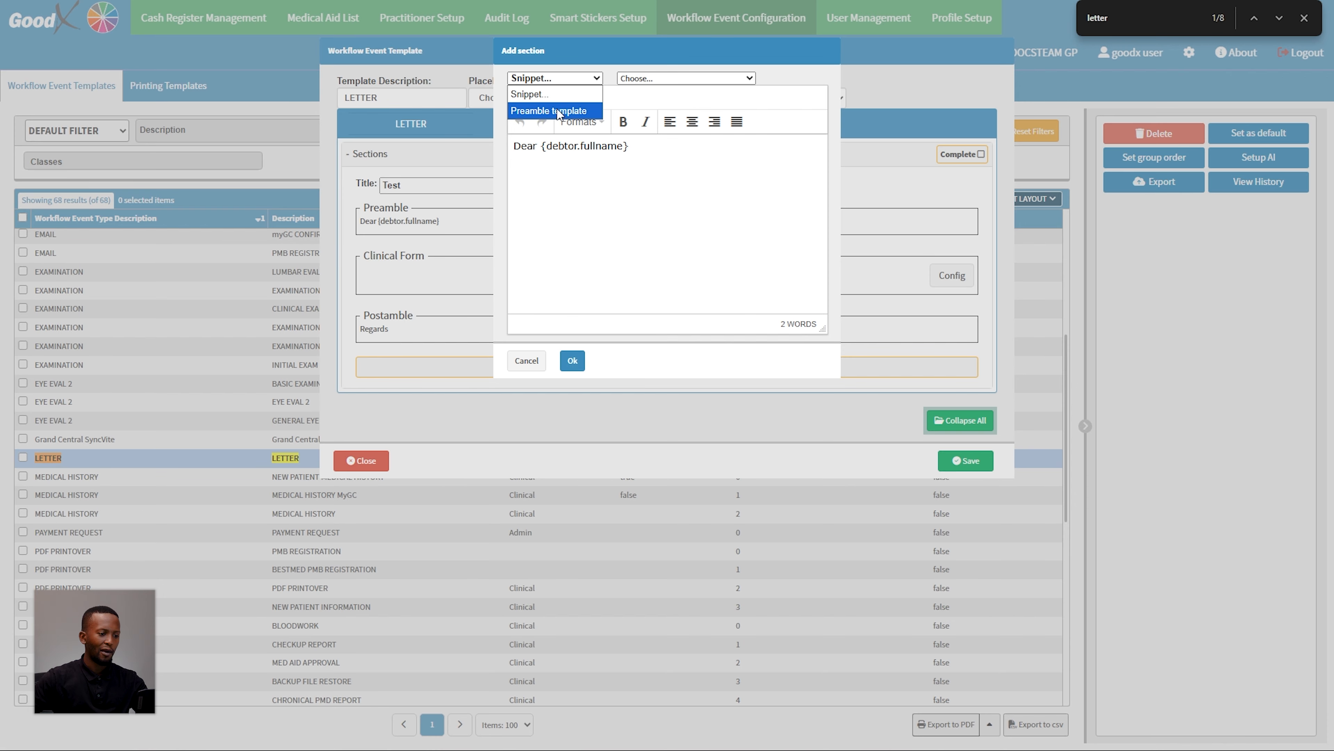
left_click(571, 112)
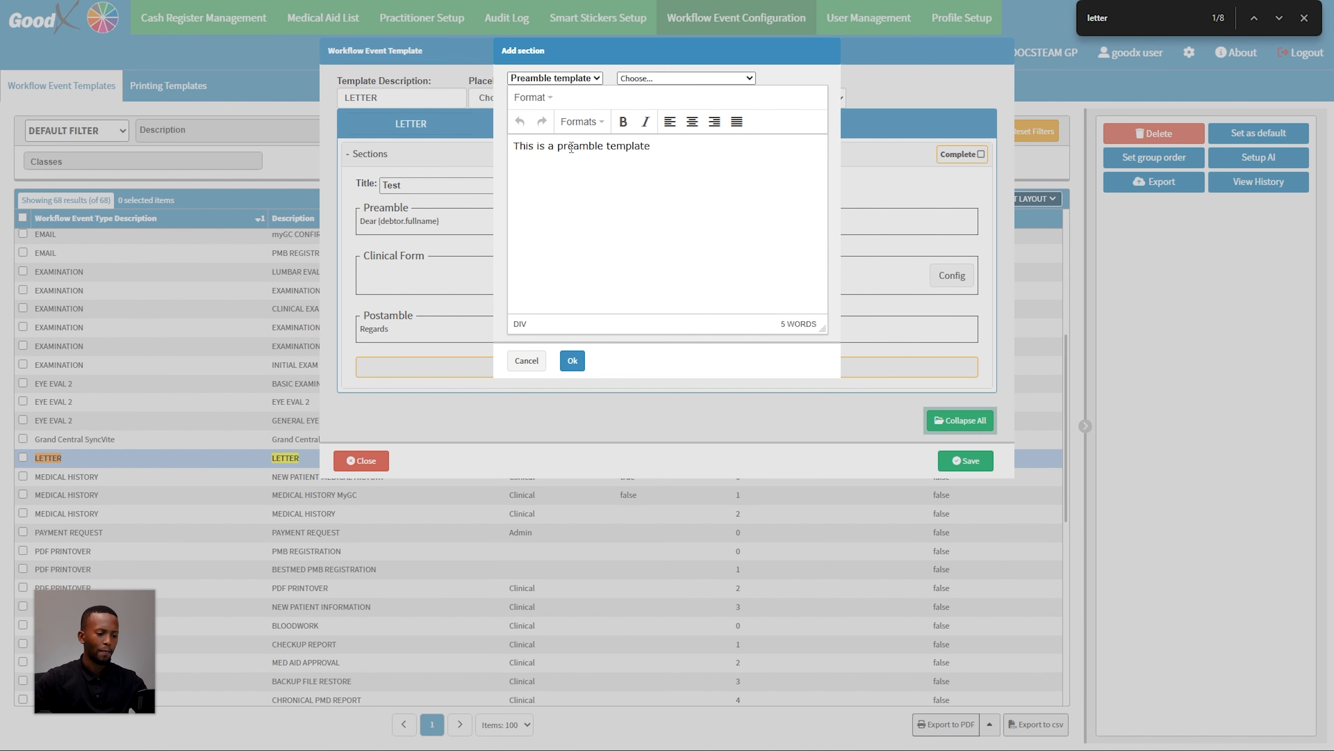
left_click(572, 360)
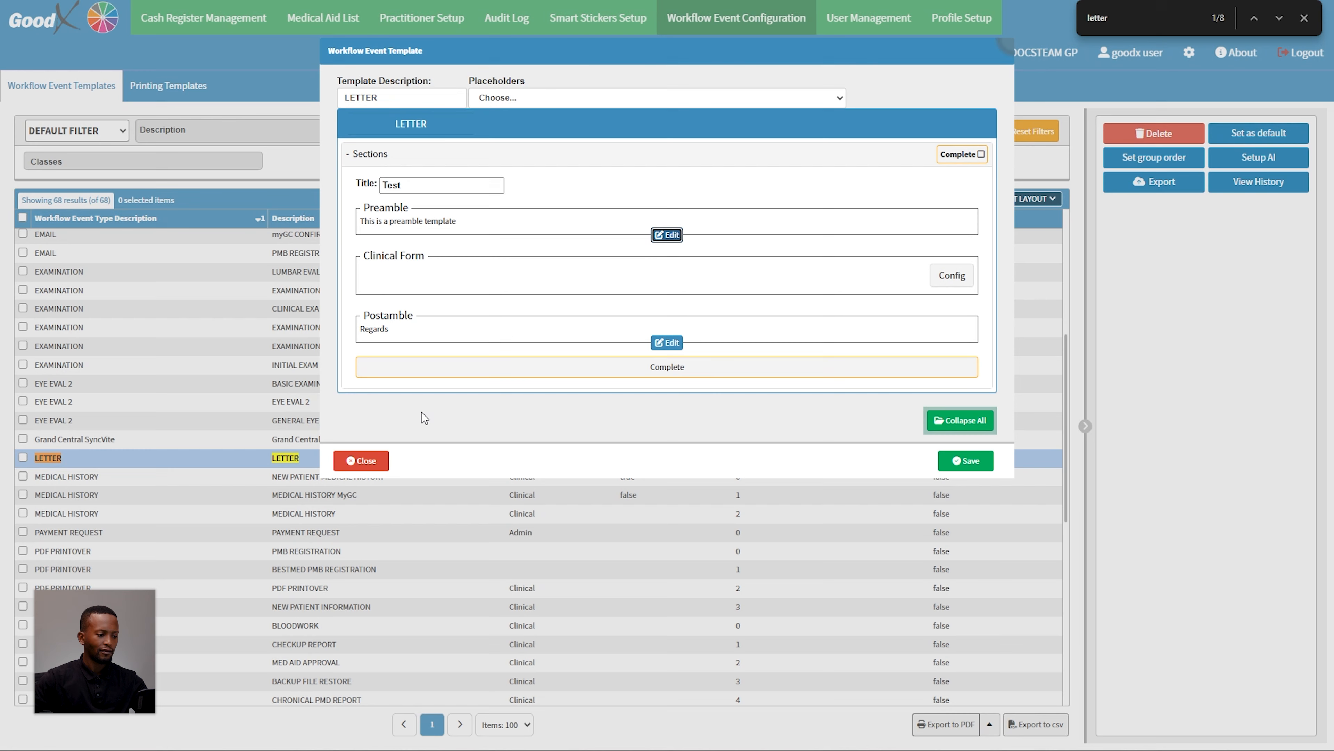
left_click(374, 458)
left_click(646, 165)
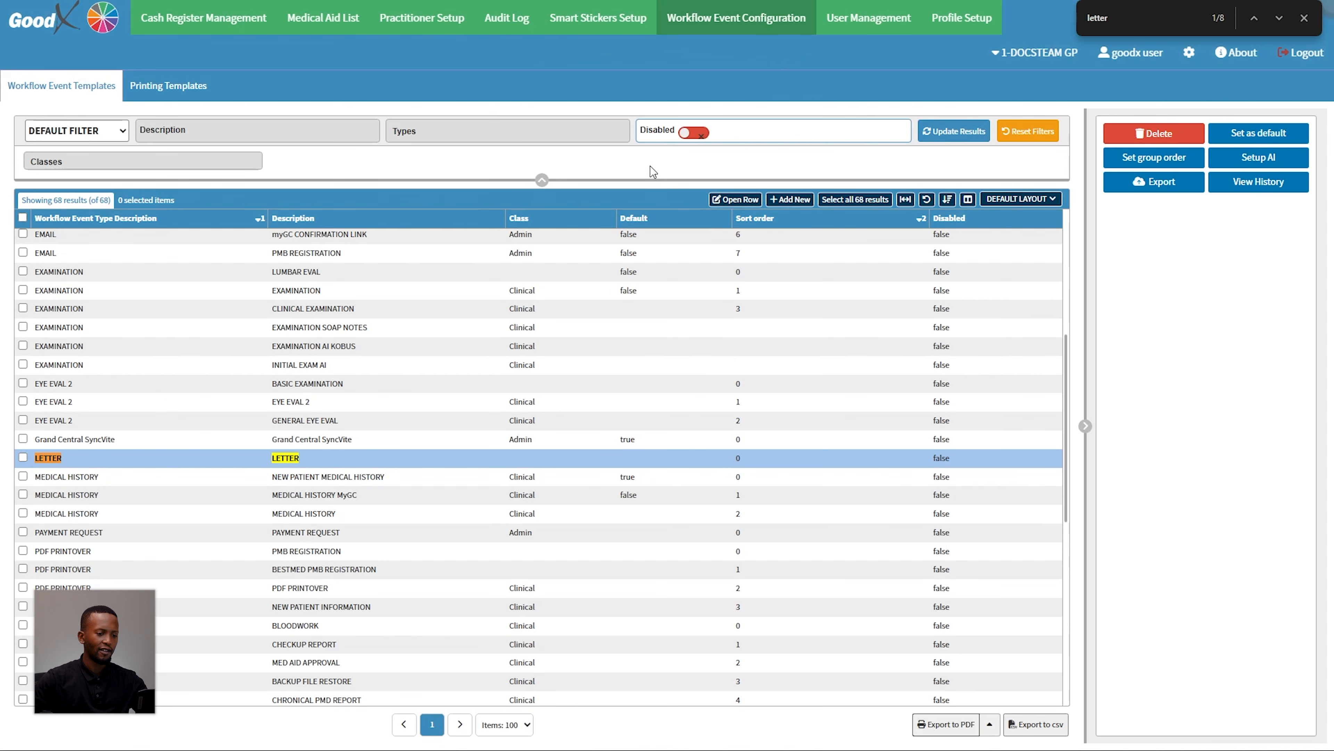
Restore the deleted "admin" user in User Management and collapse the Deleted Users list.
left_click(883, 27)
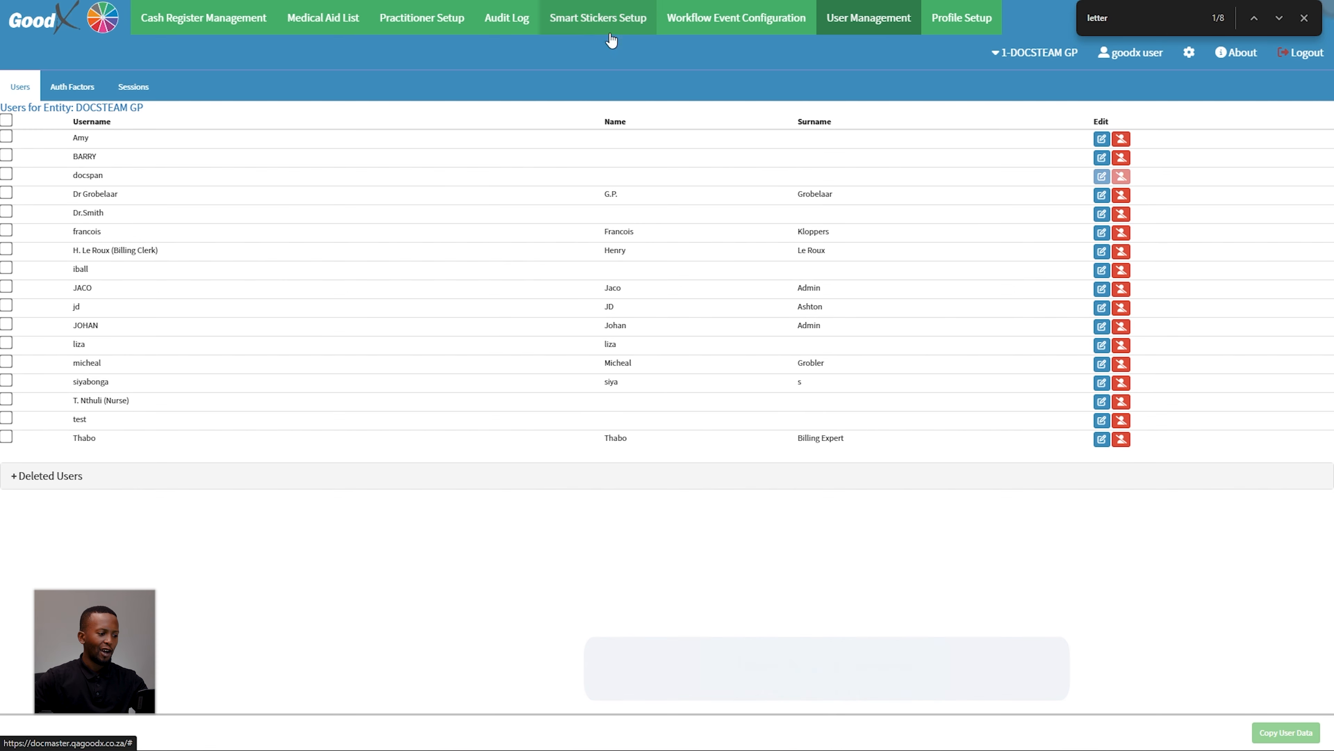
left_click(146, 479)
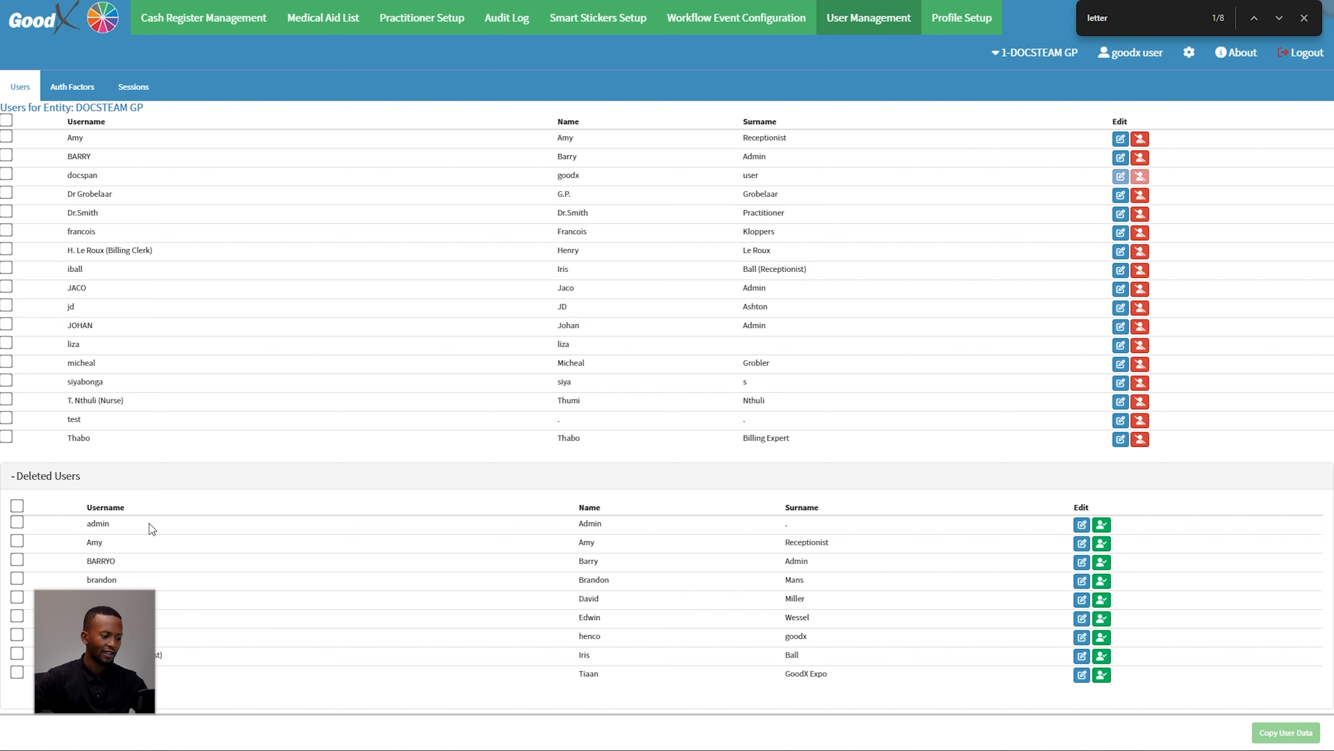
left_click(1101, 524)
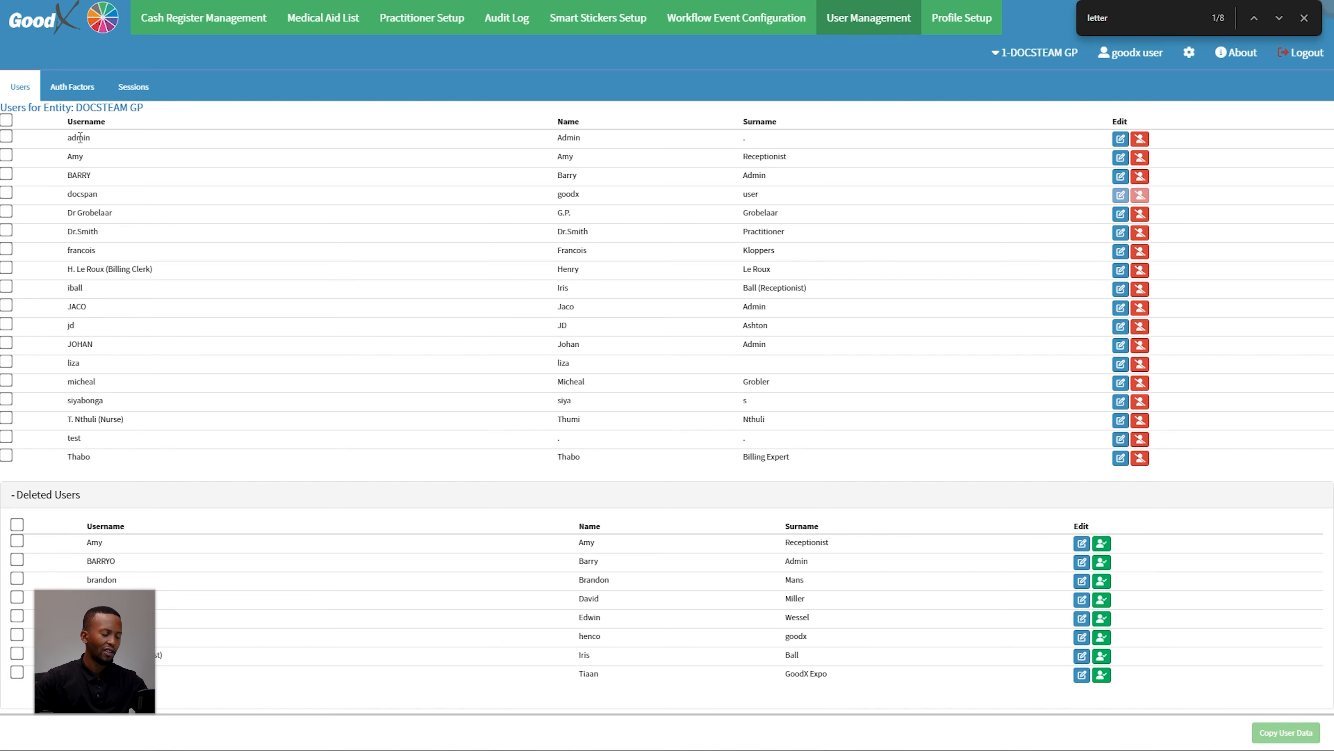
left_click(84, 495)
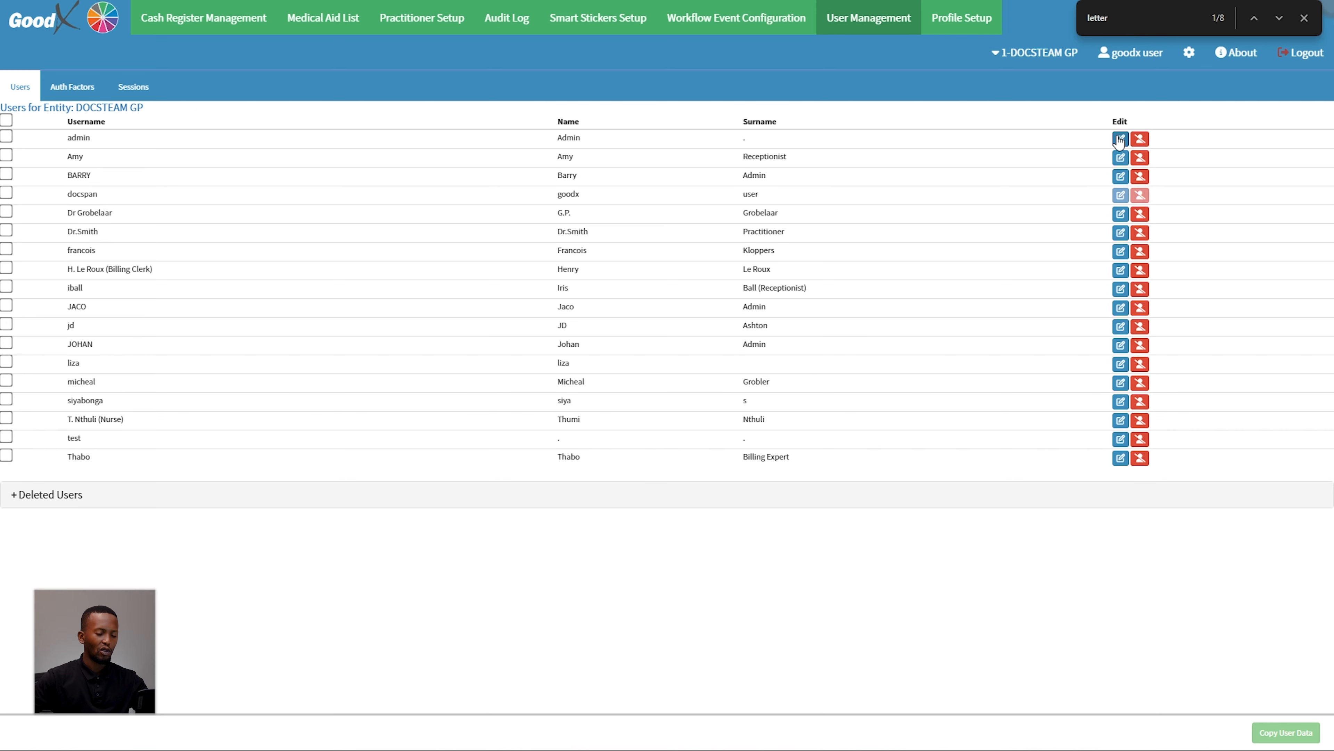
Check the active receptionist's details and privileges under User Setup in the Entity Setup settings, and close the settings.
left_click(1190, 50)
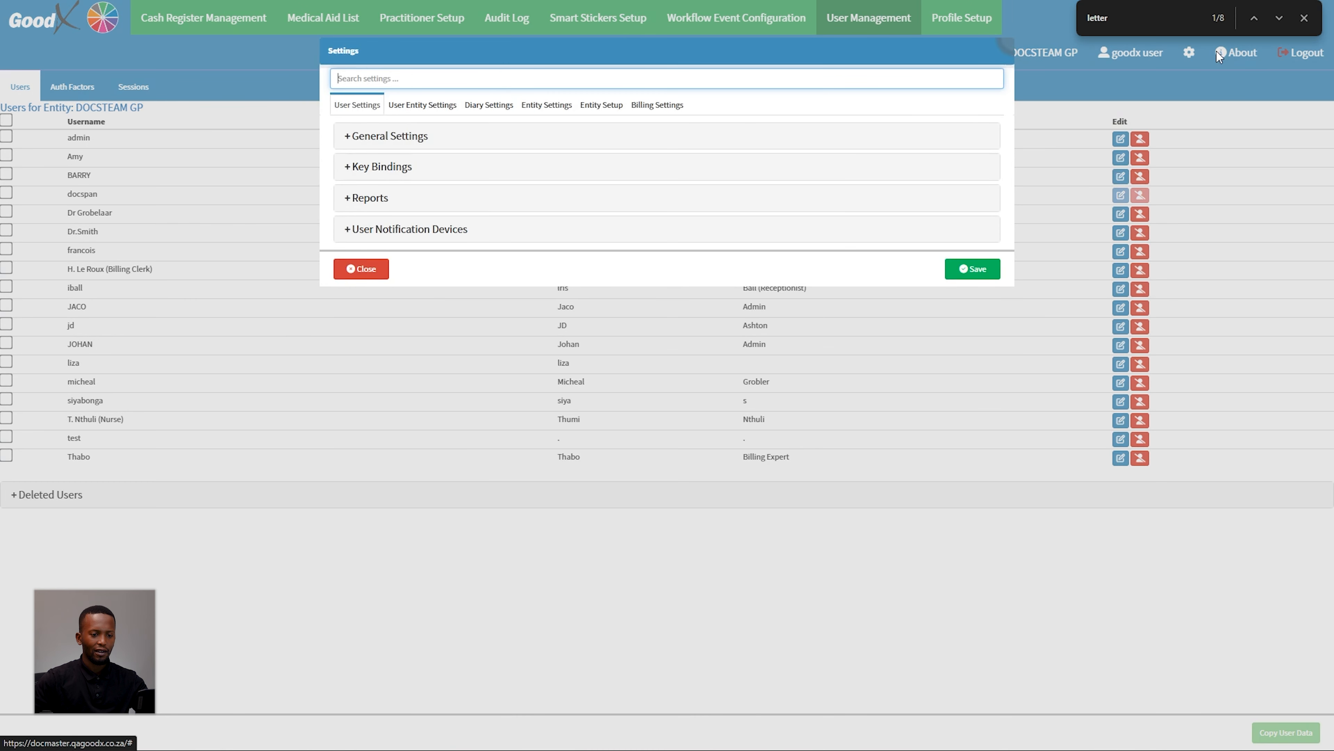
left_click(1303, 17)
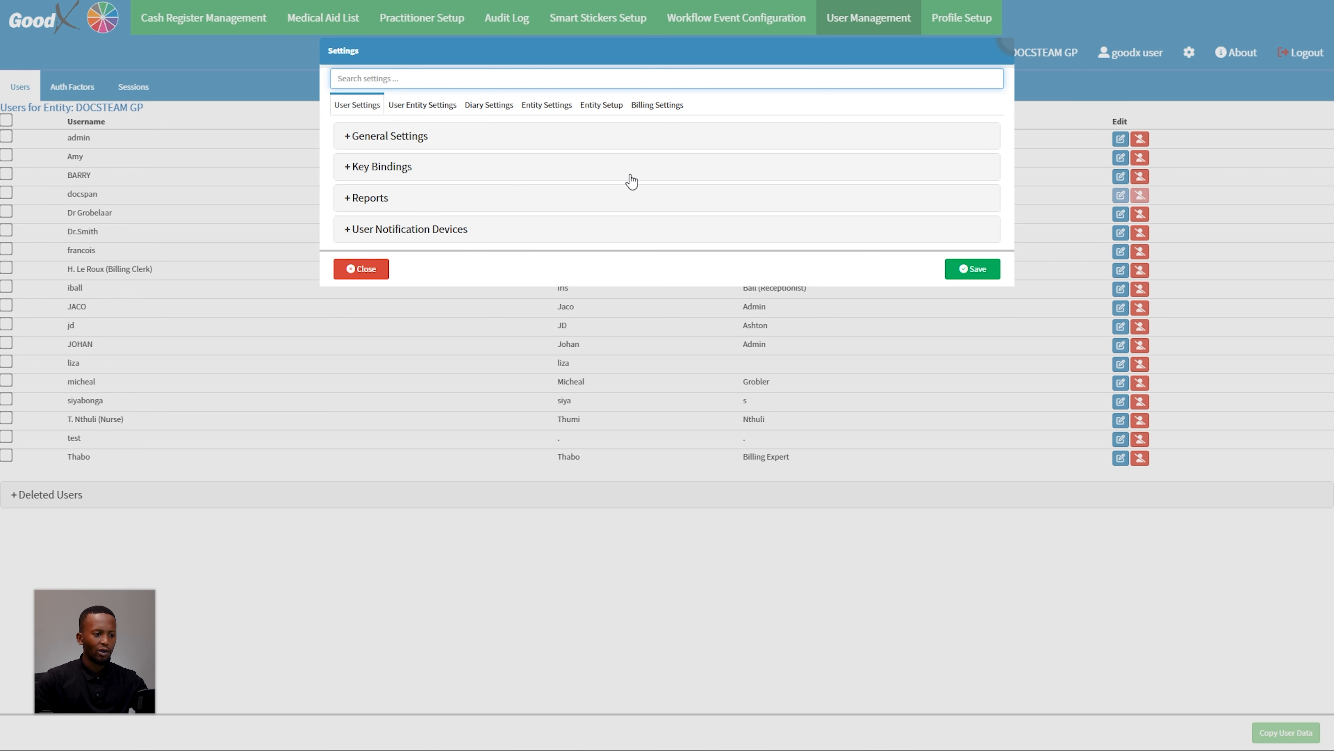
left_click(596, 117)
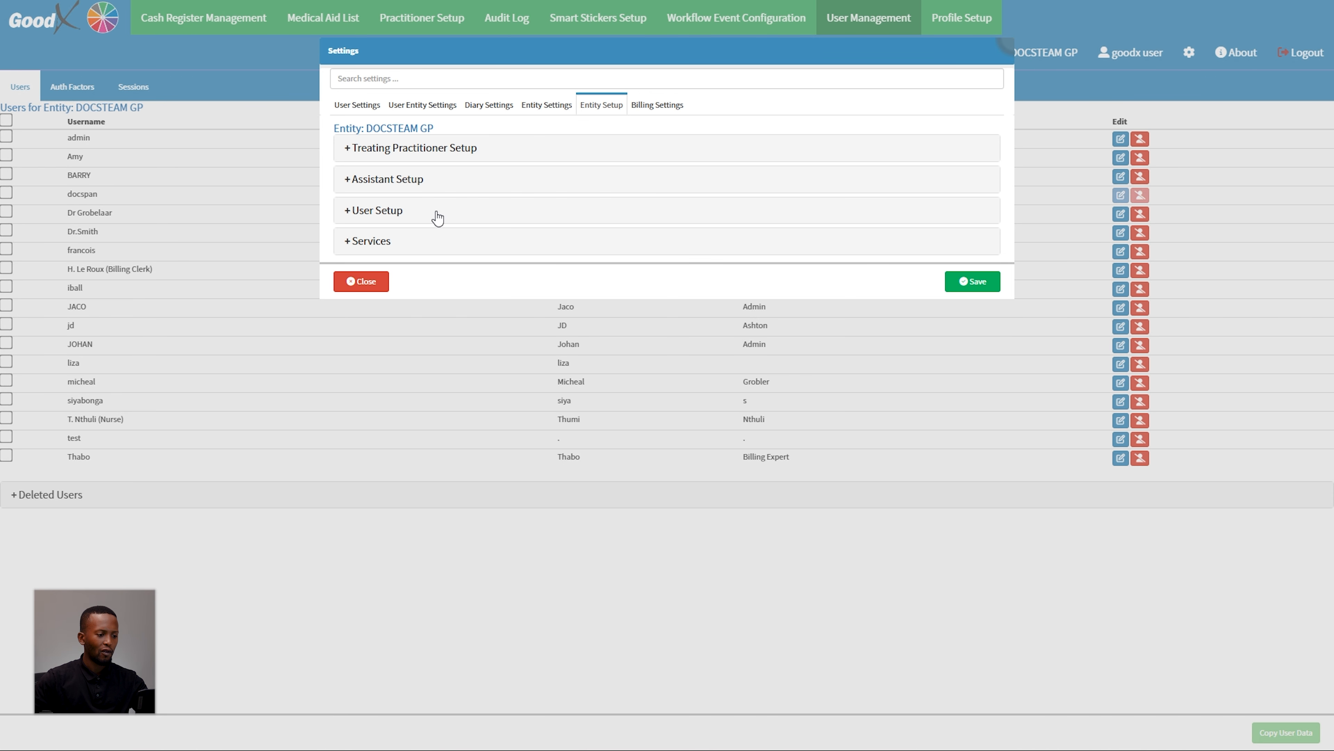
left_click(437, 214)
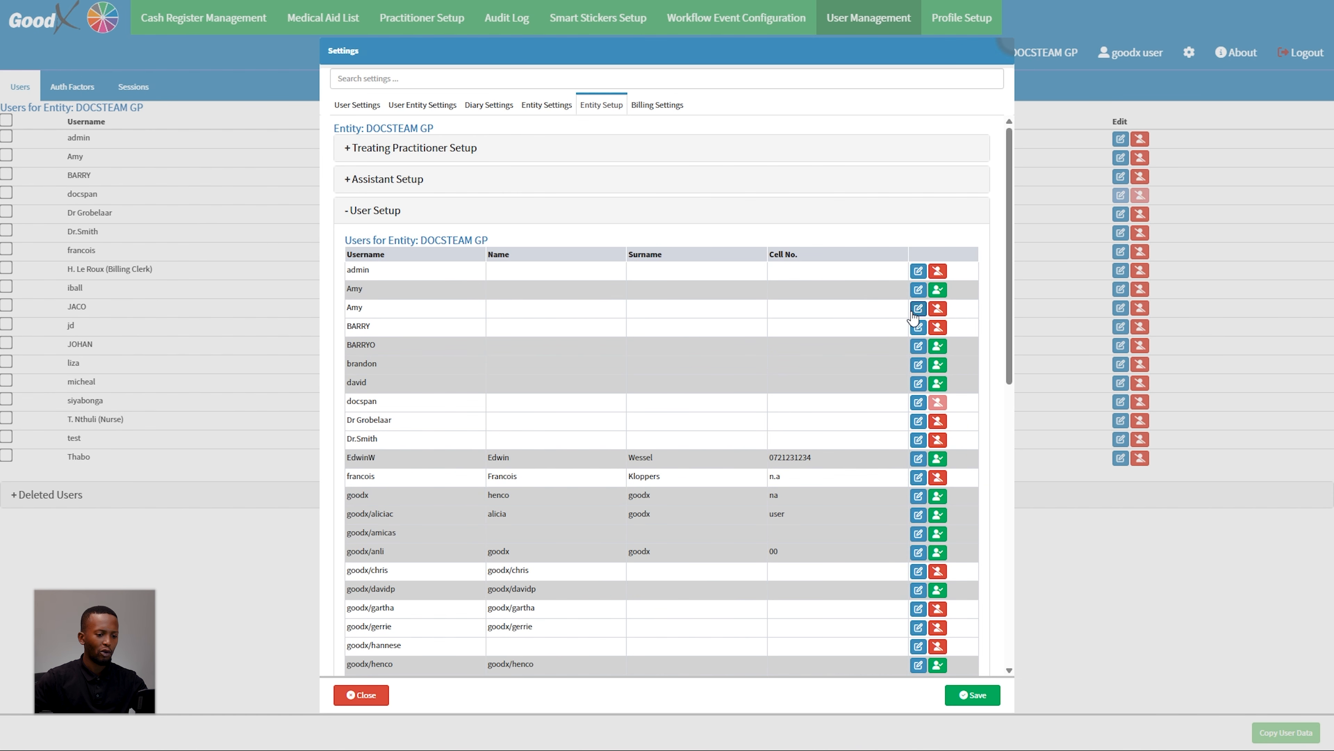
left_click(917, 310)
left_click(918, 309)
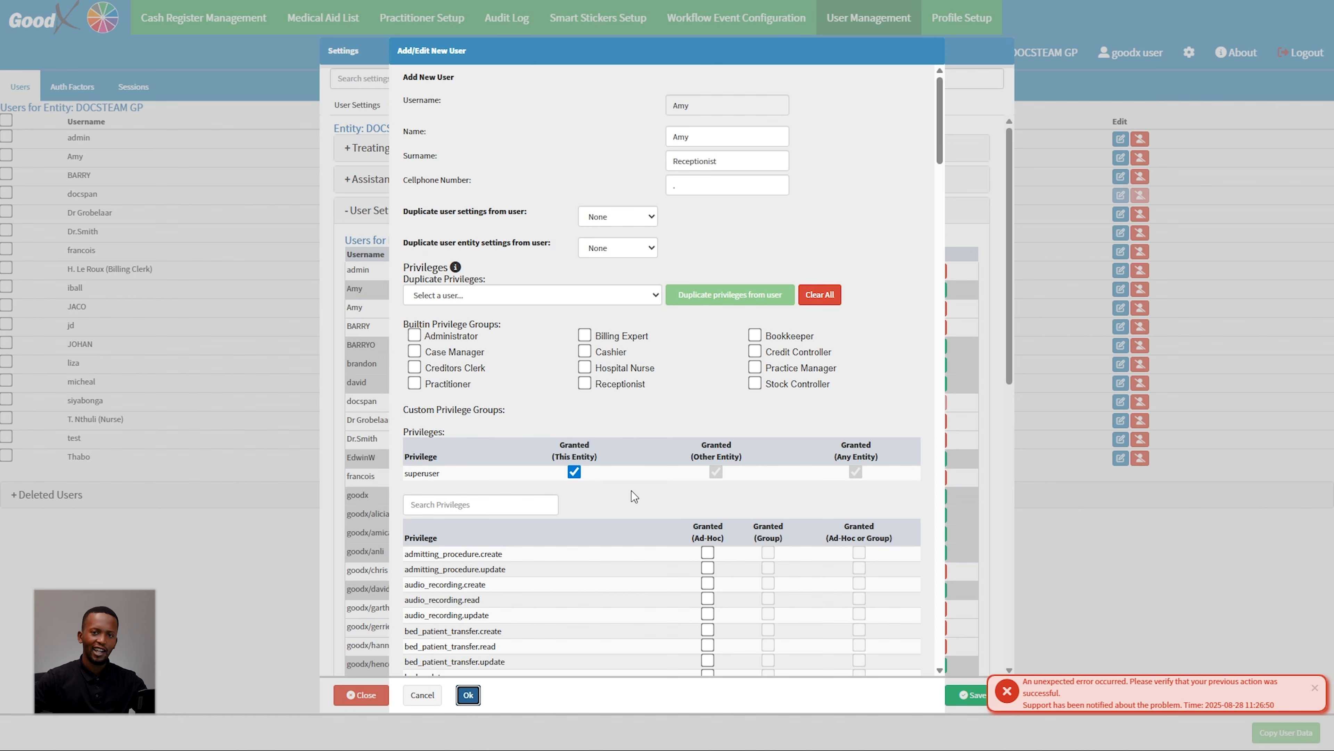
left_click(468, 694)
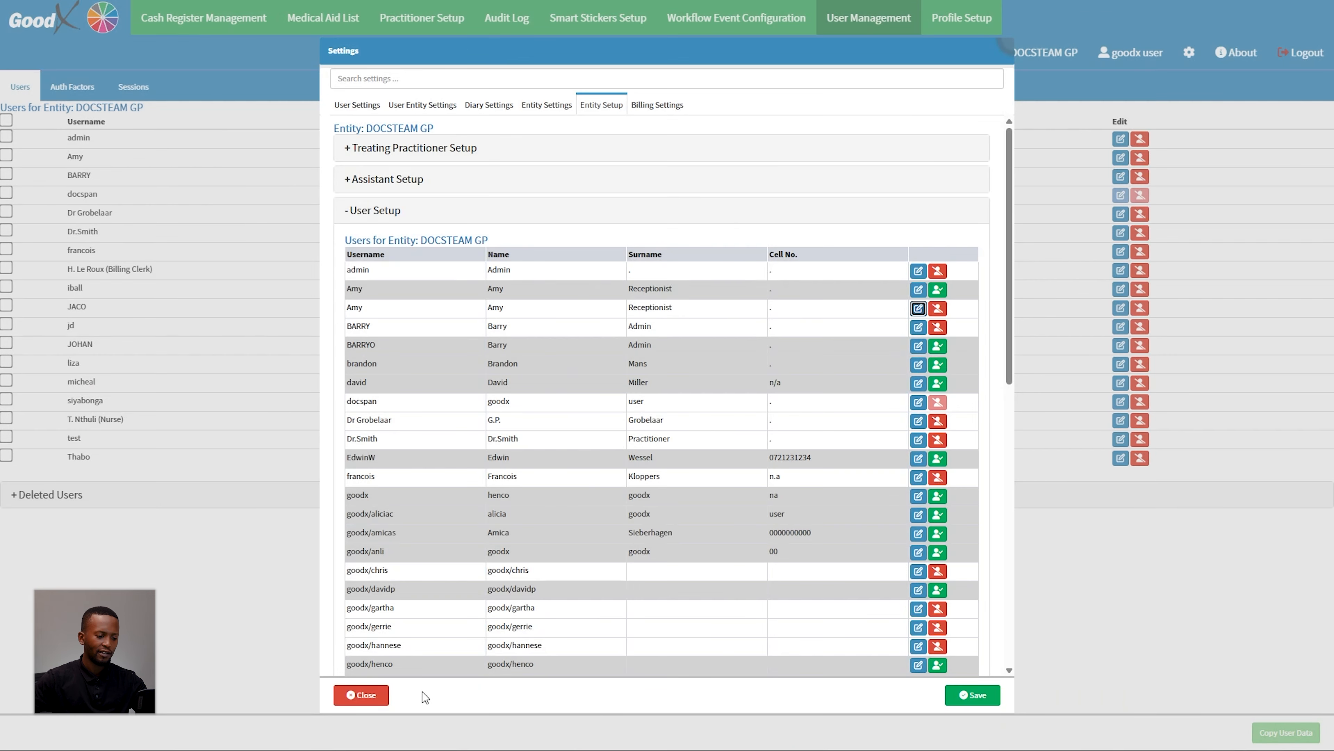
left_click(364, 694)
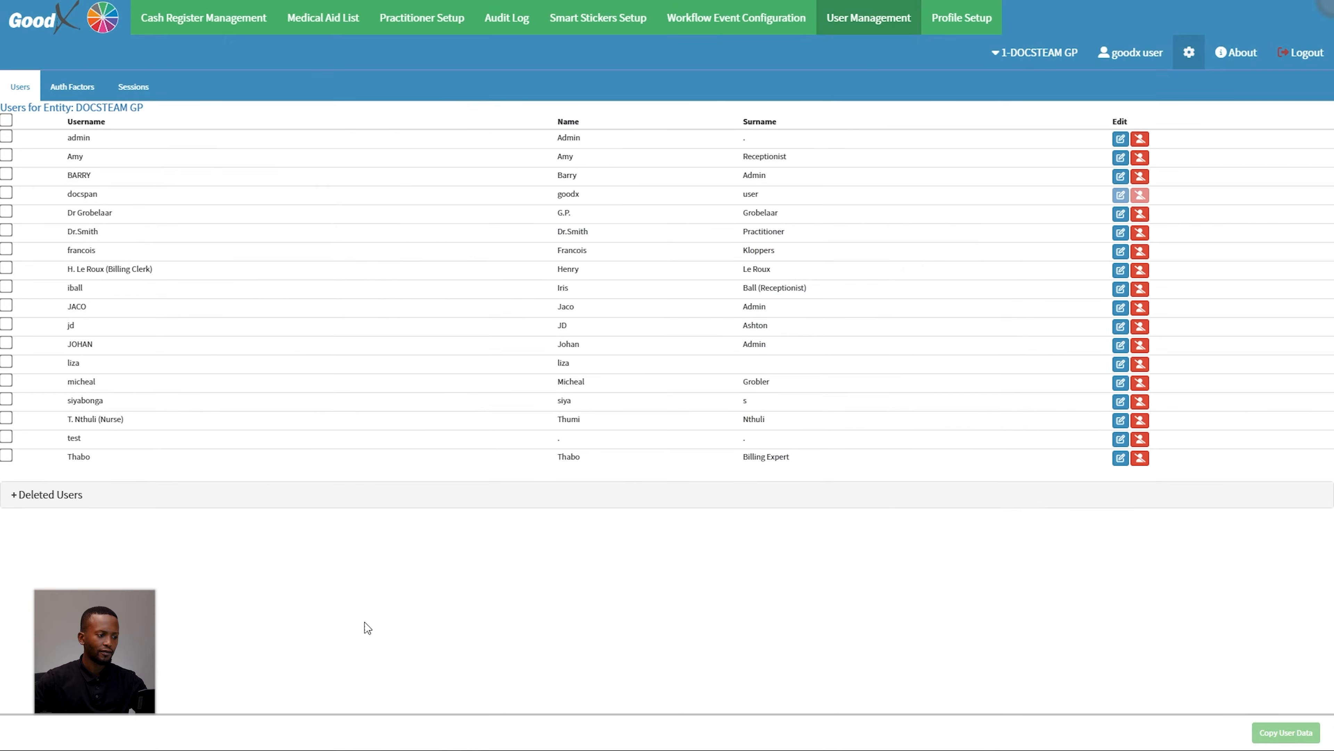
Review the receptionist's General Settings from User Management, including the Default Entity choices and the Navigation default screens.
left_click(1120, 158)
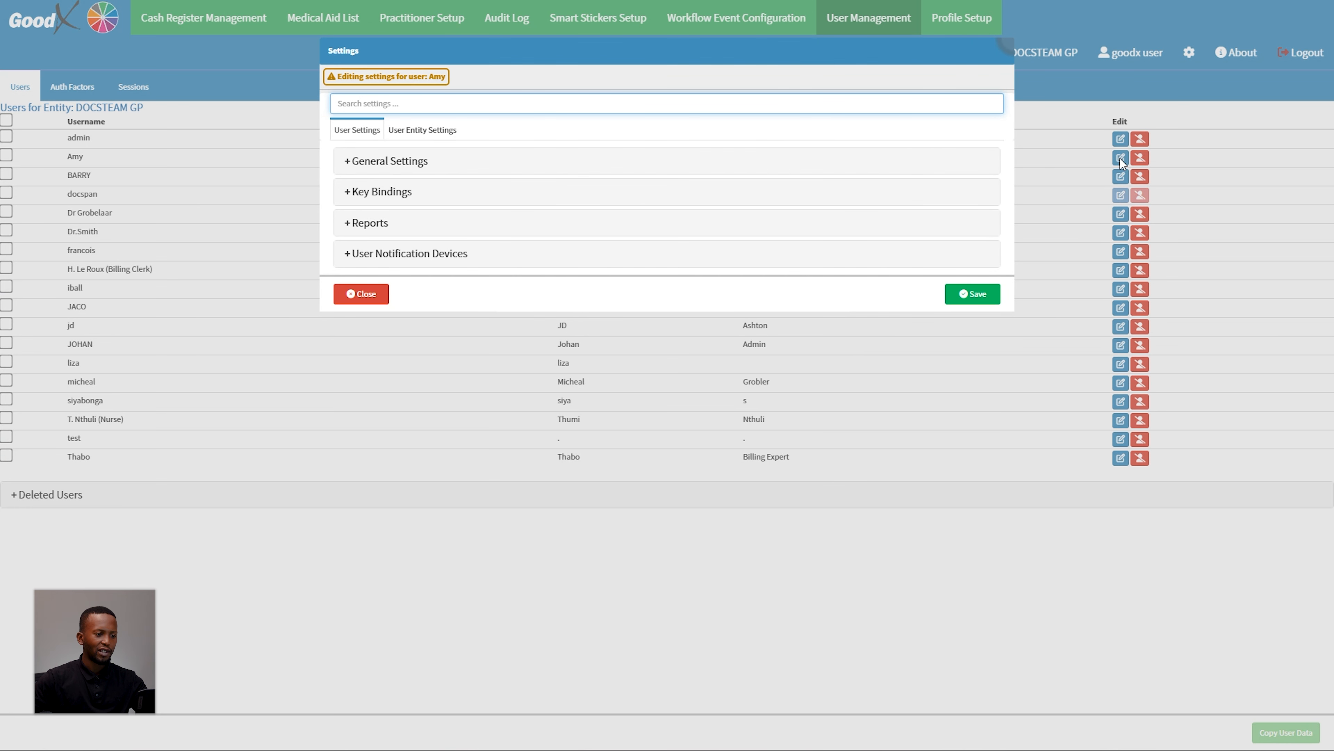
left_click(382, 166)
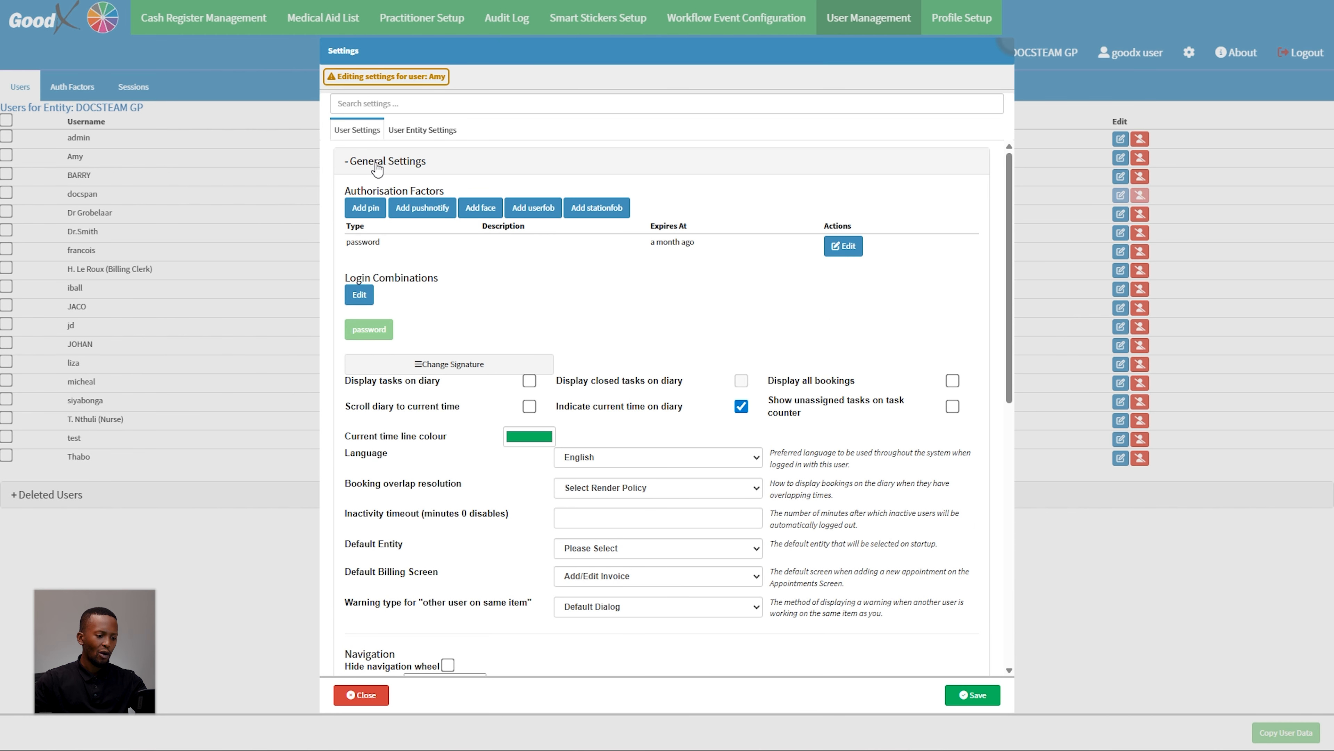
left_click(622, 550)
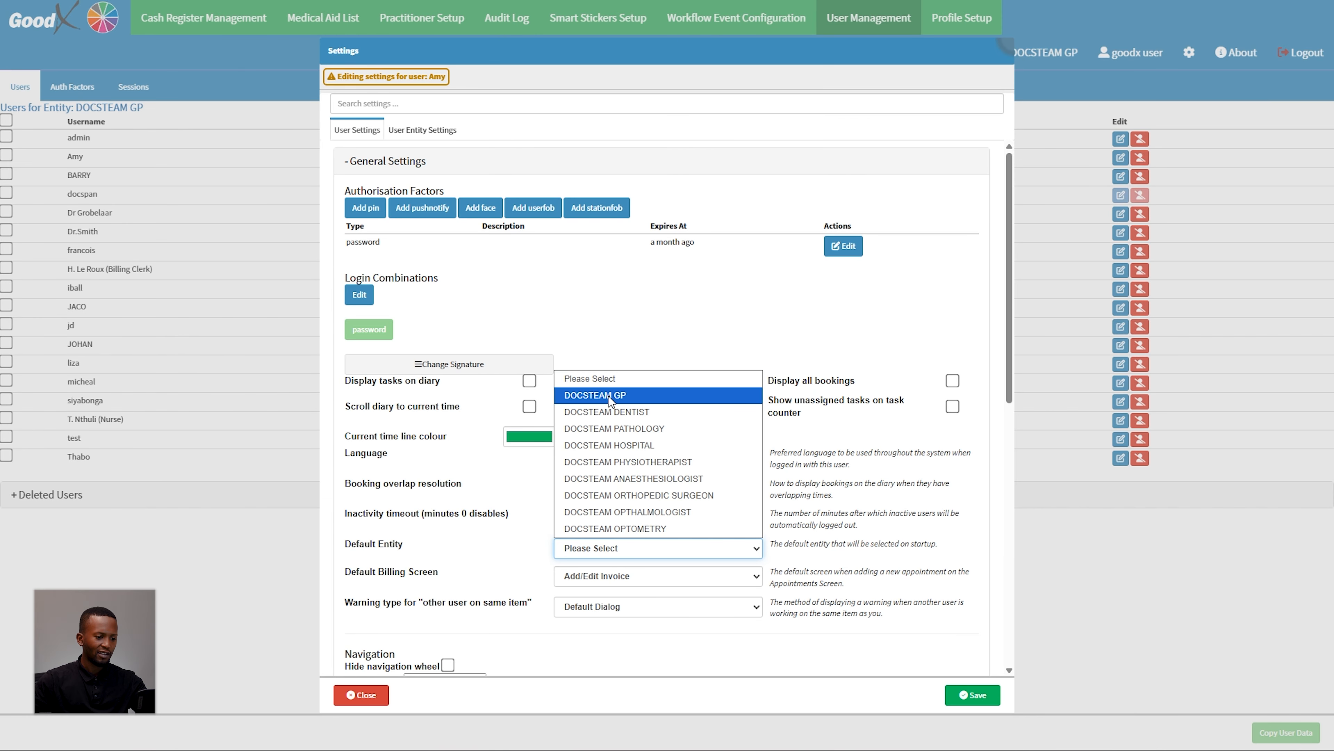
left_click(625, 551)
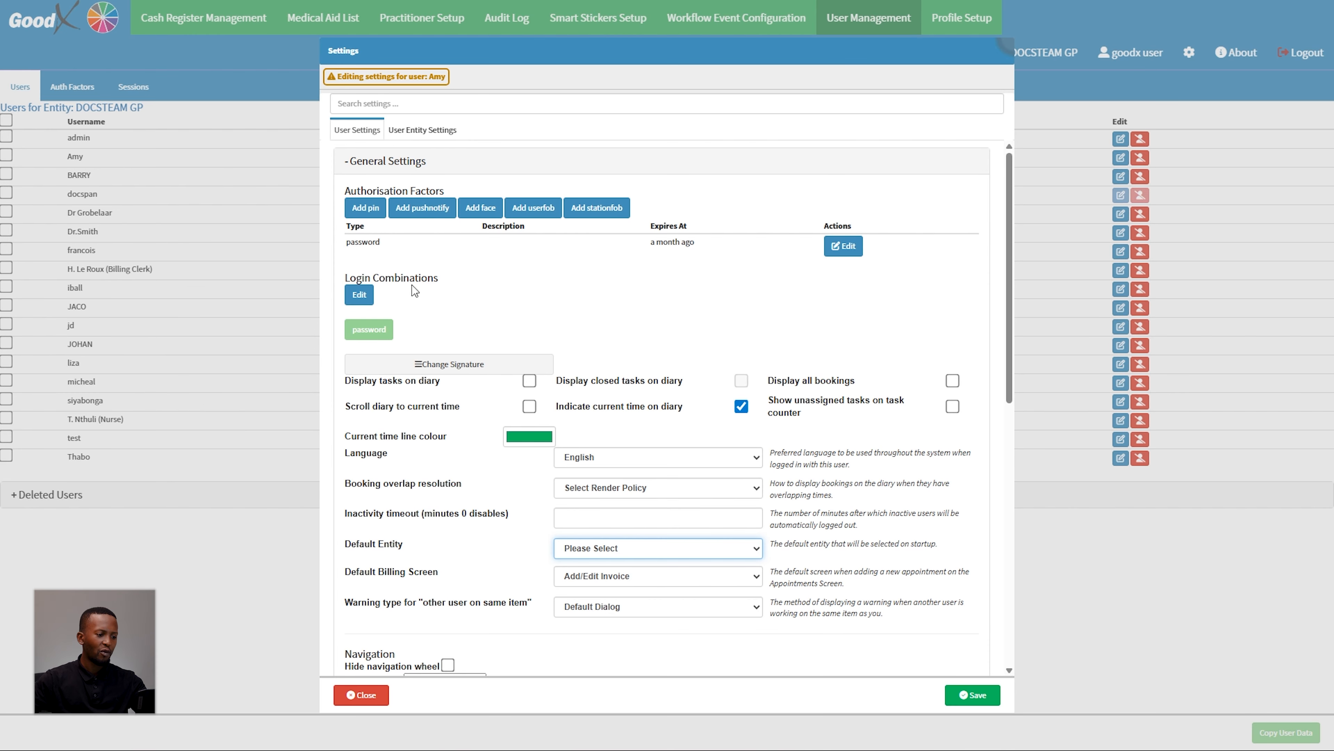
scroll(437, 281, "down", 5)
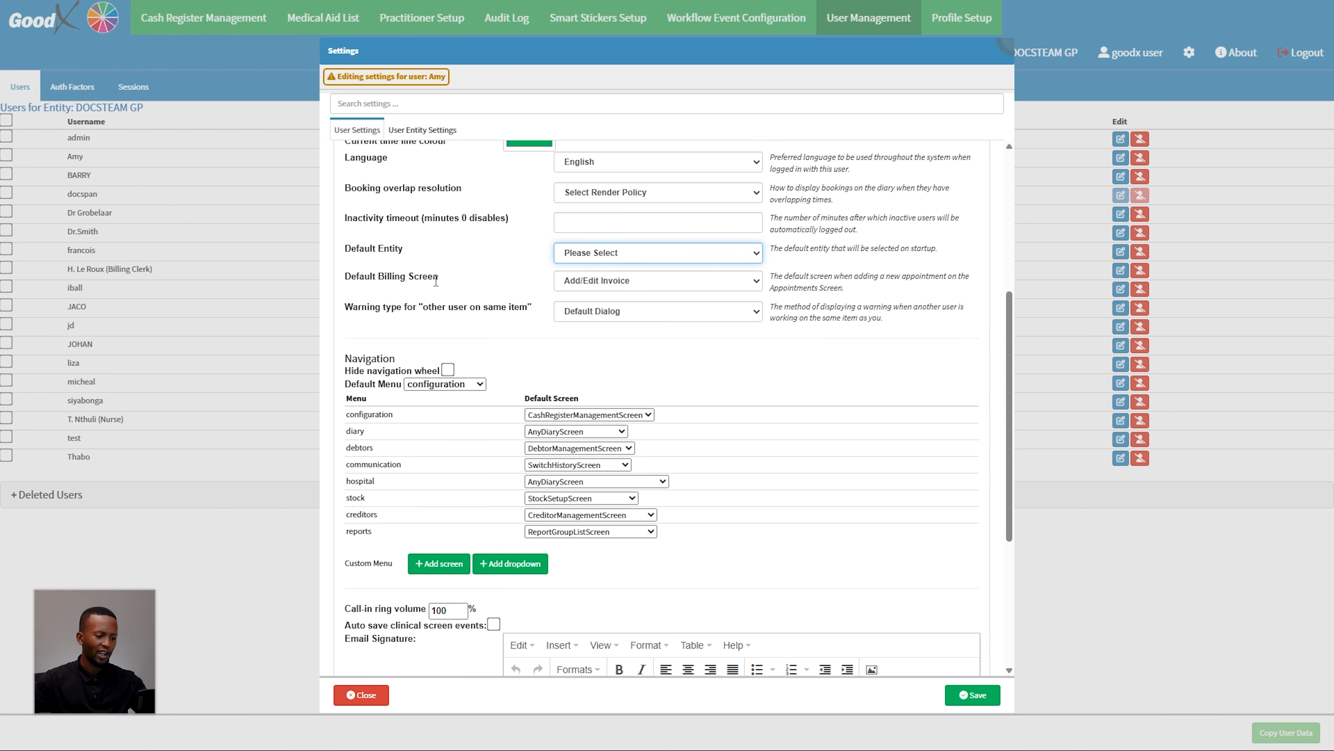
scroll(436, 281, "down", 1)
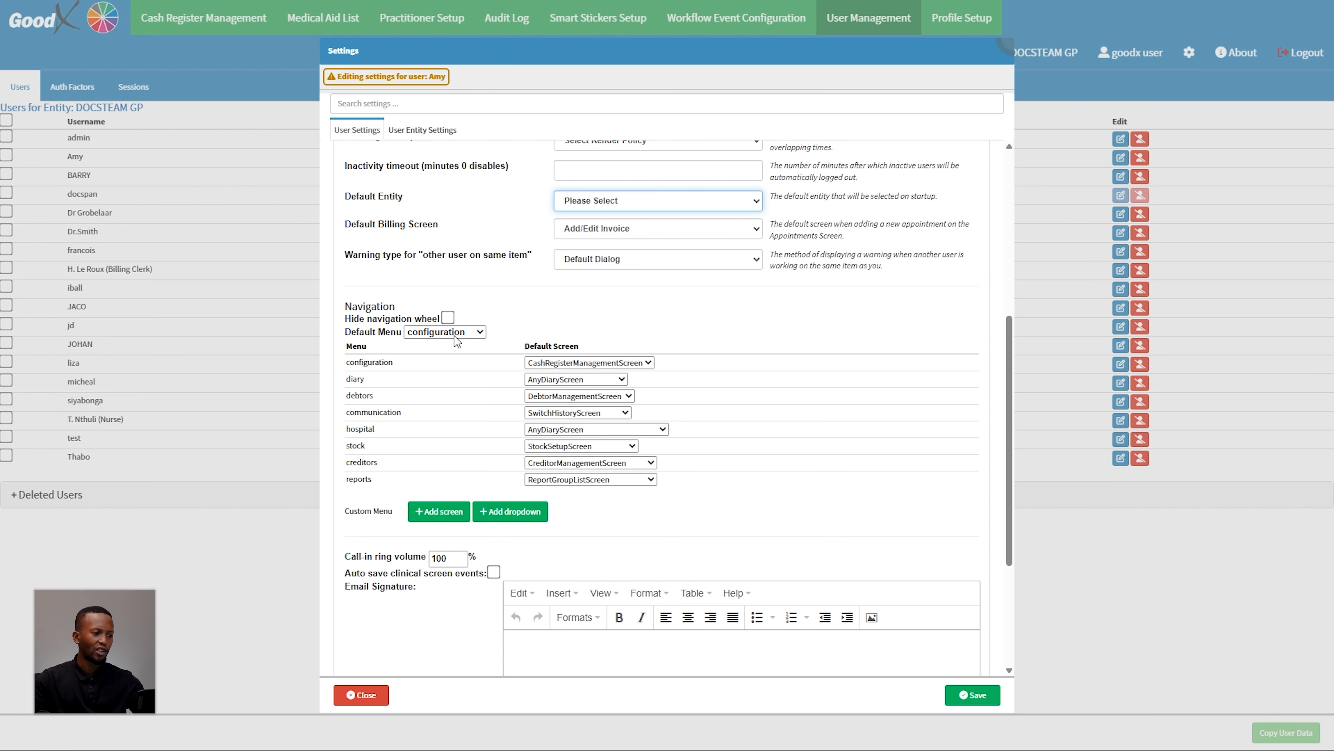
Look through Booking Types and Booking Statuses in the receptionist's User Entity Settings and exit without saving.
left_click(400, 130)
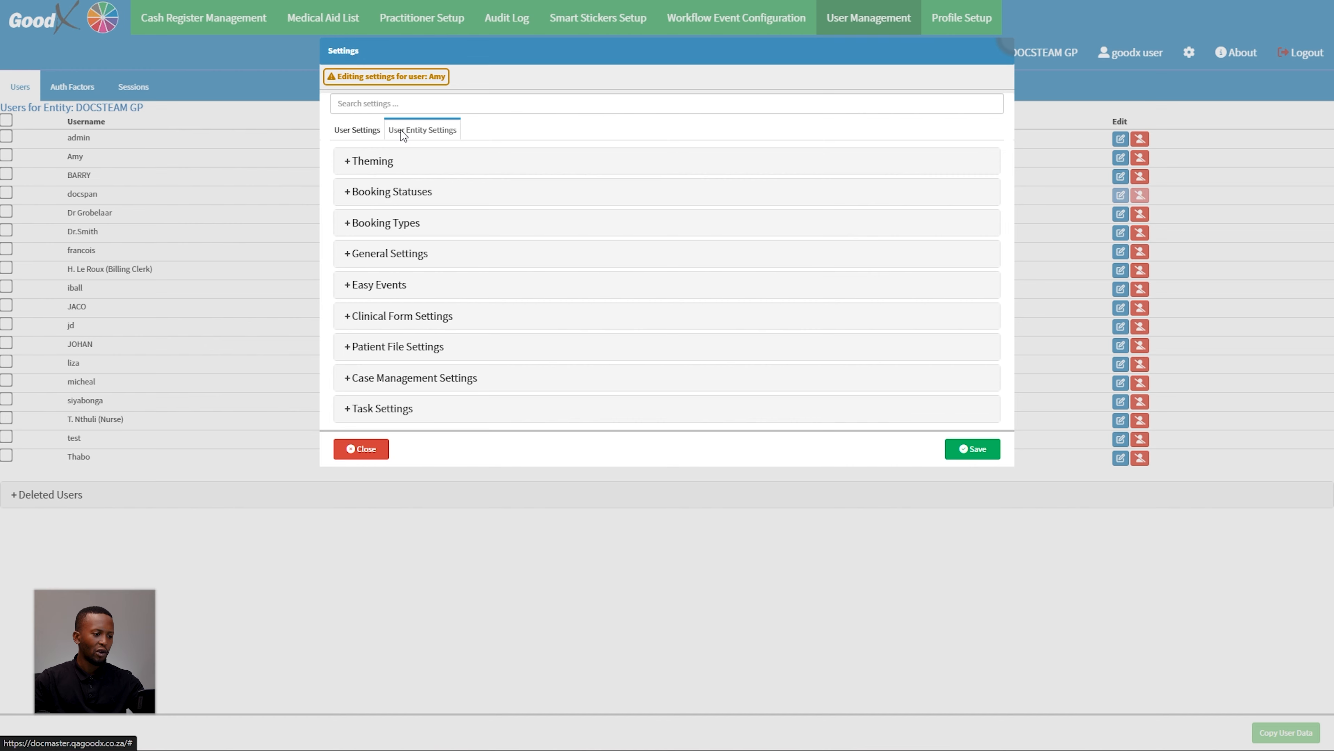
left_click(394, 221)
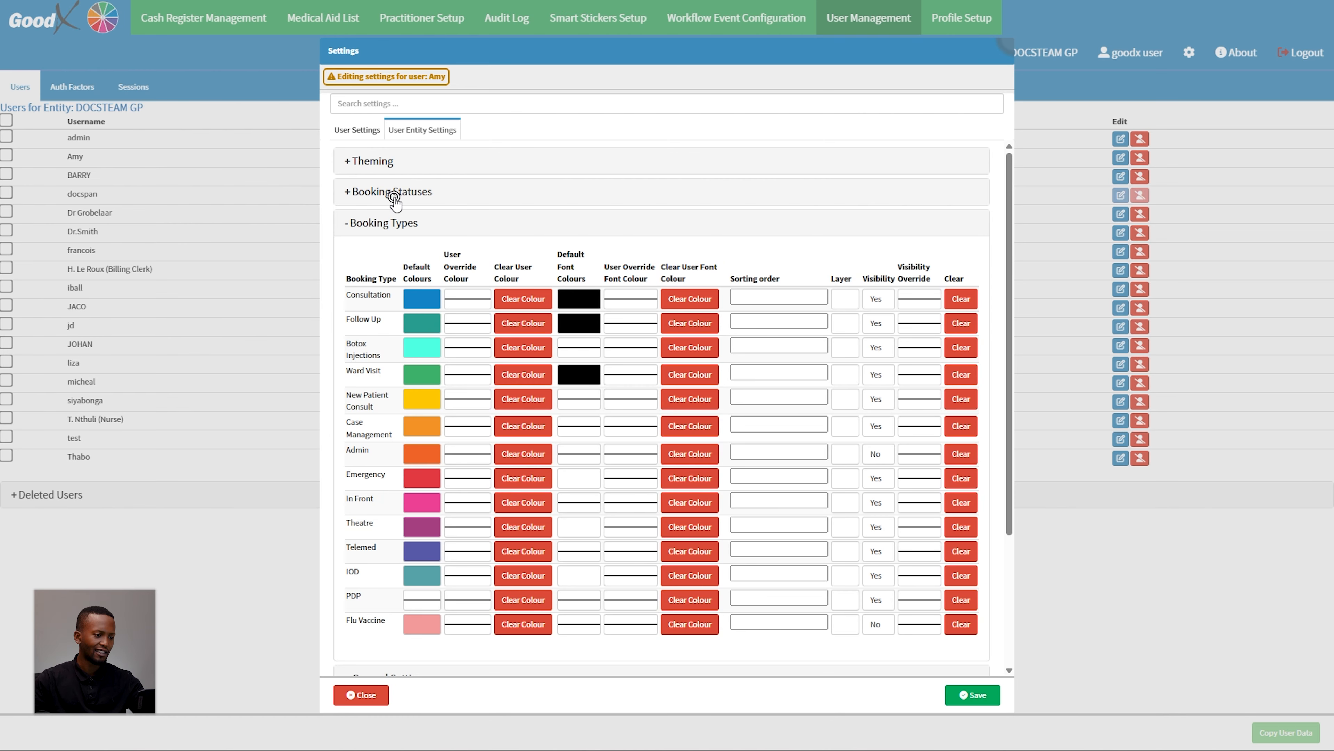
left_click(390, 193)
left_click(391, 196)
left_click(391, 221)
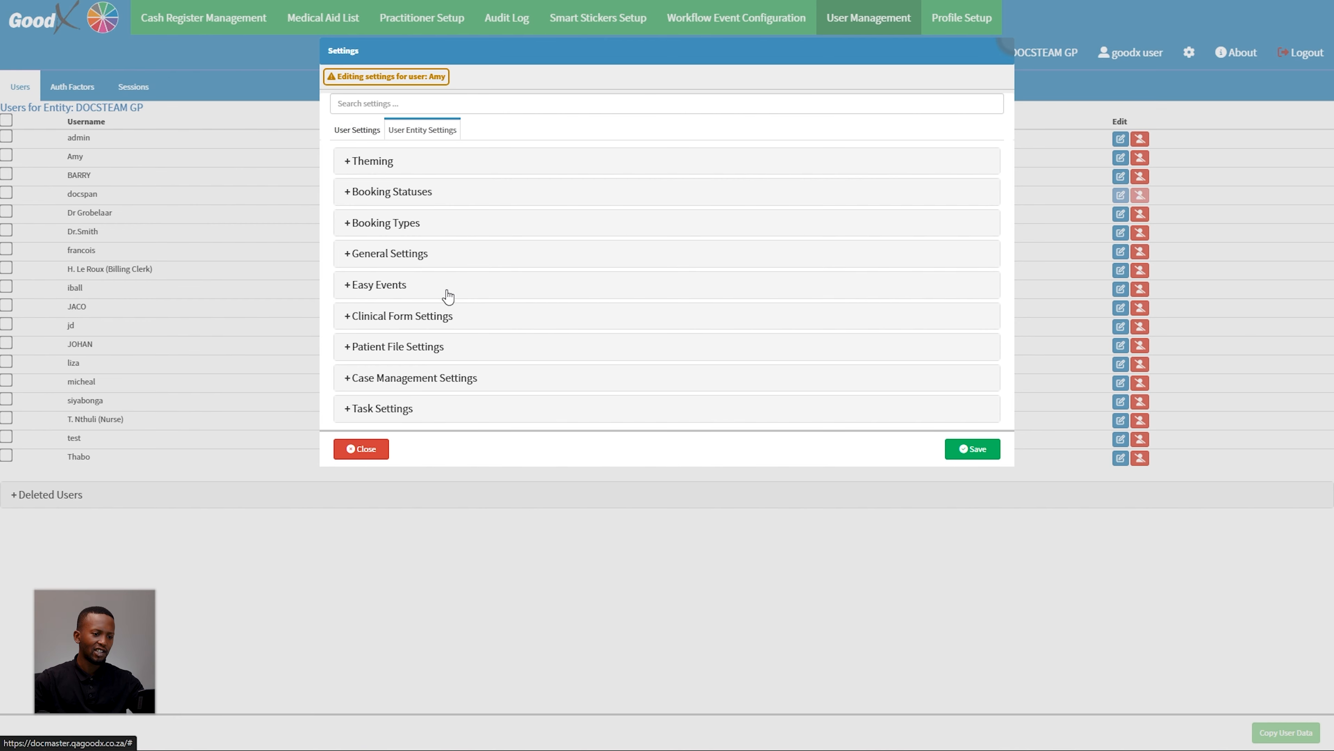
left_click(376, 451)
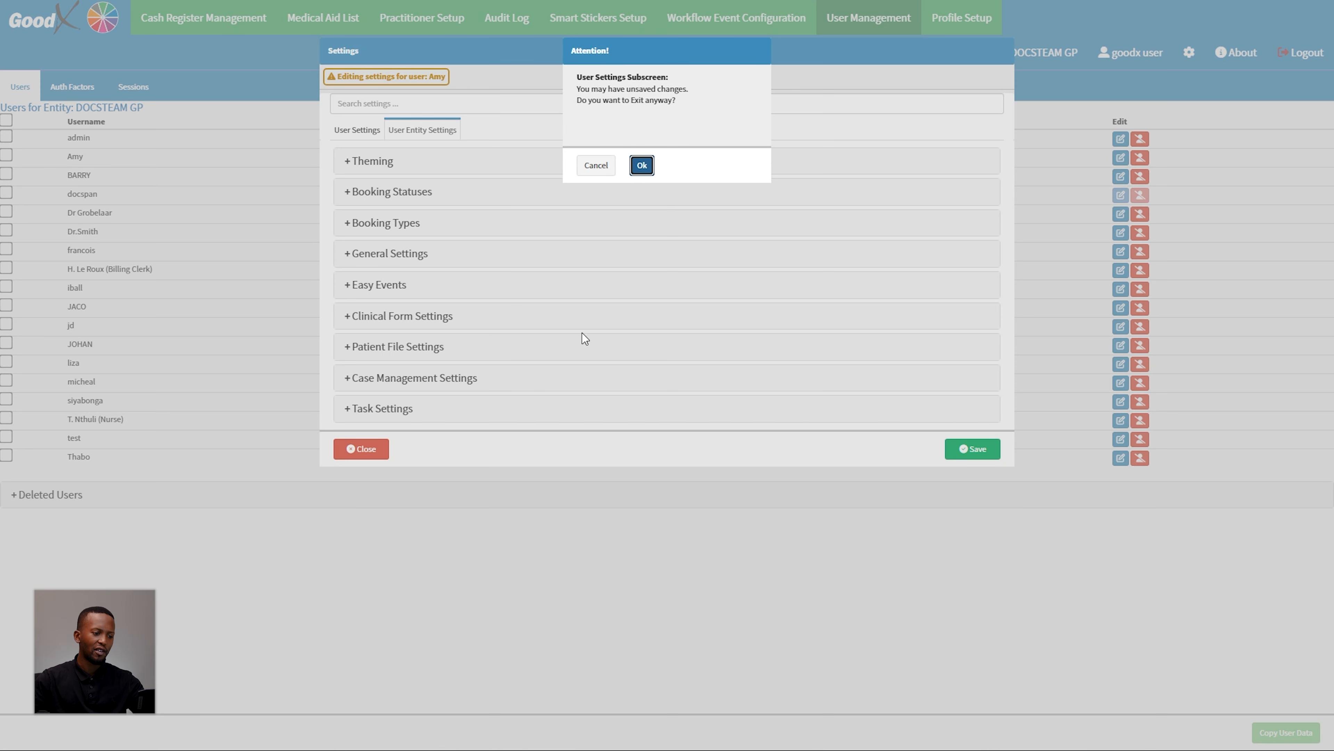
left_click(641, 165)
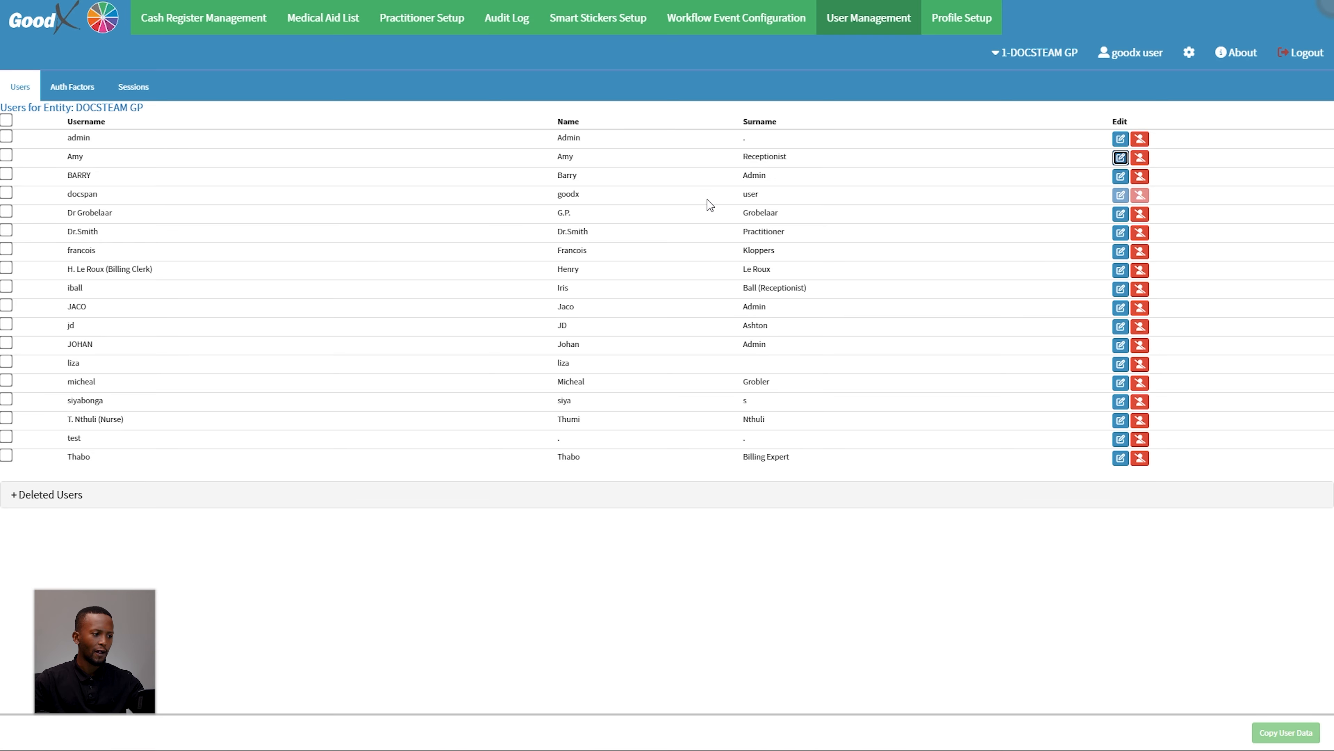
left_click(74, 84)
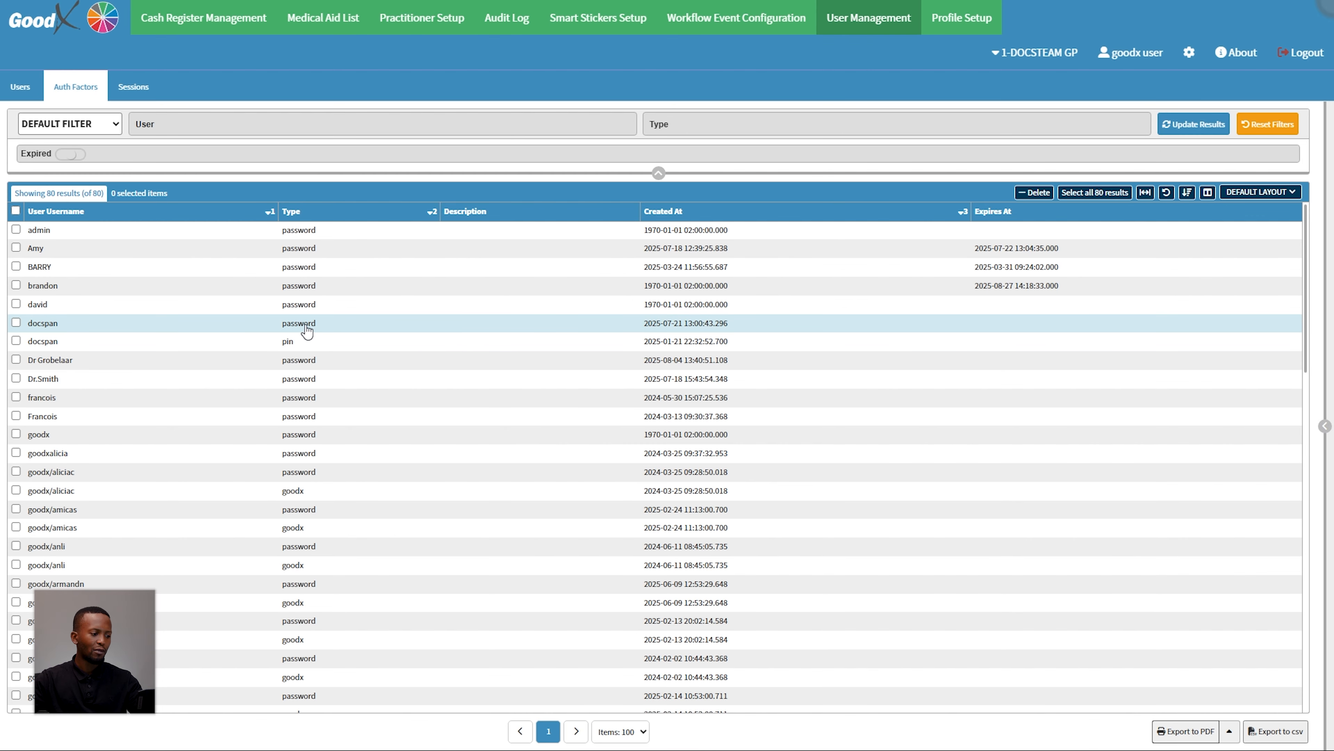
left_click(316, 368)
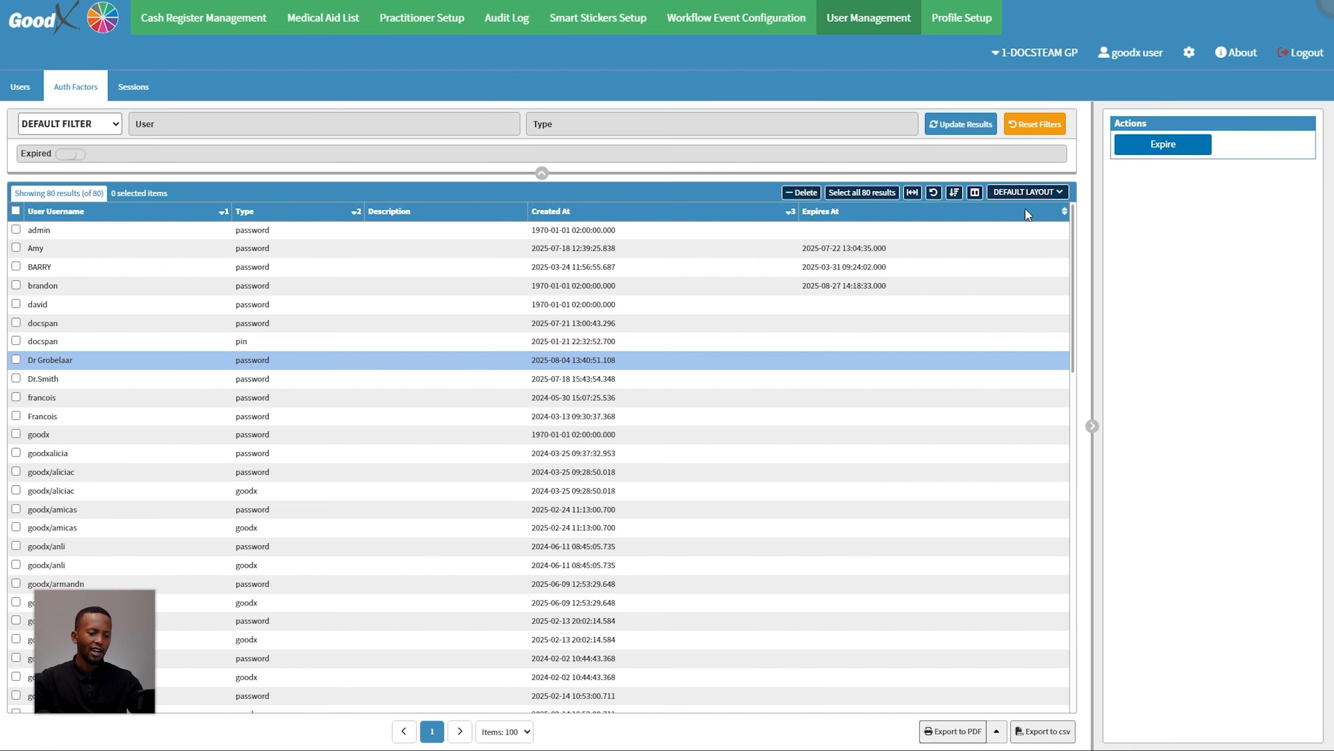
left_click(1165, 151)
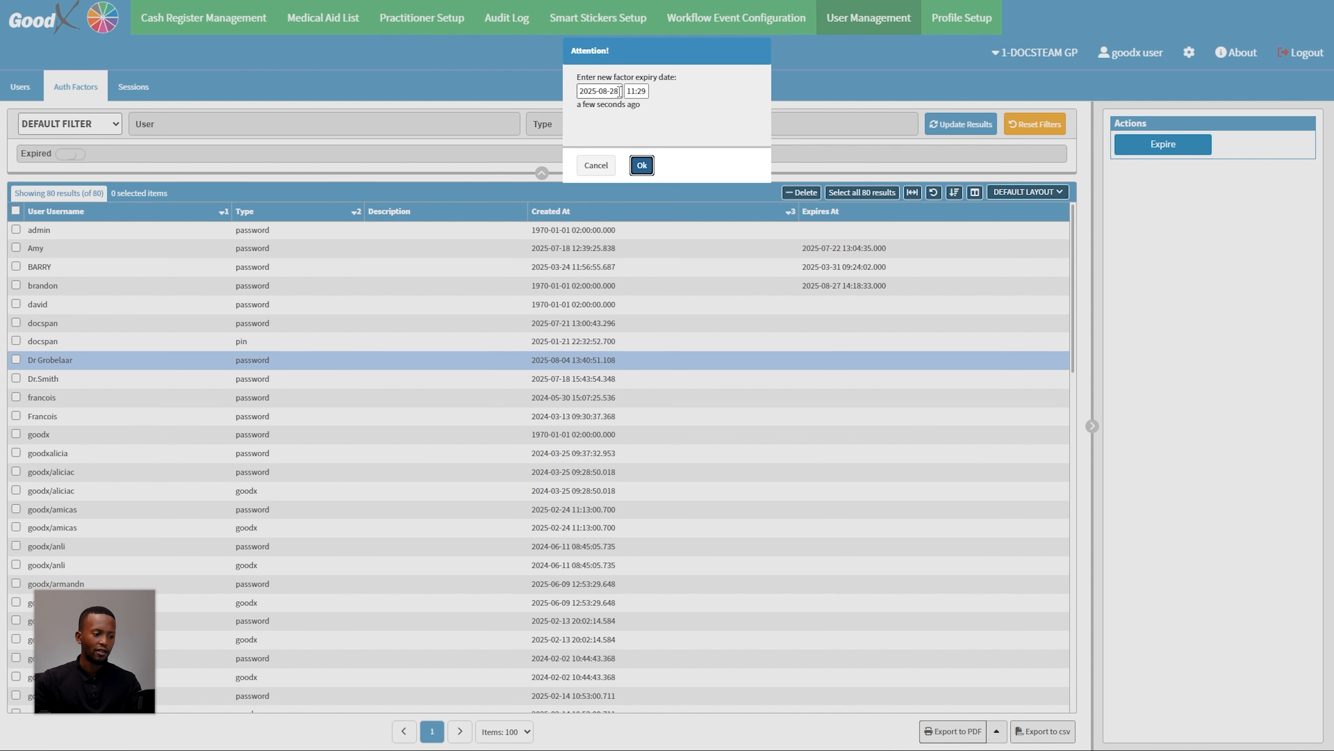
left_click(650, 166)
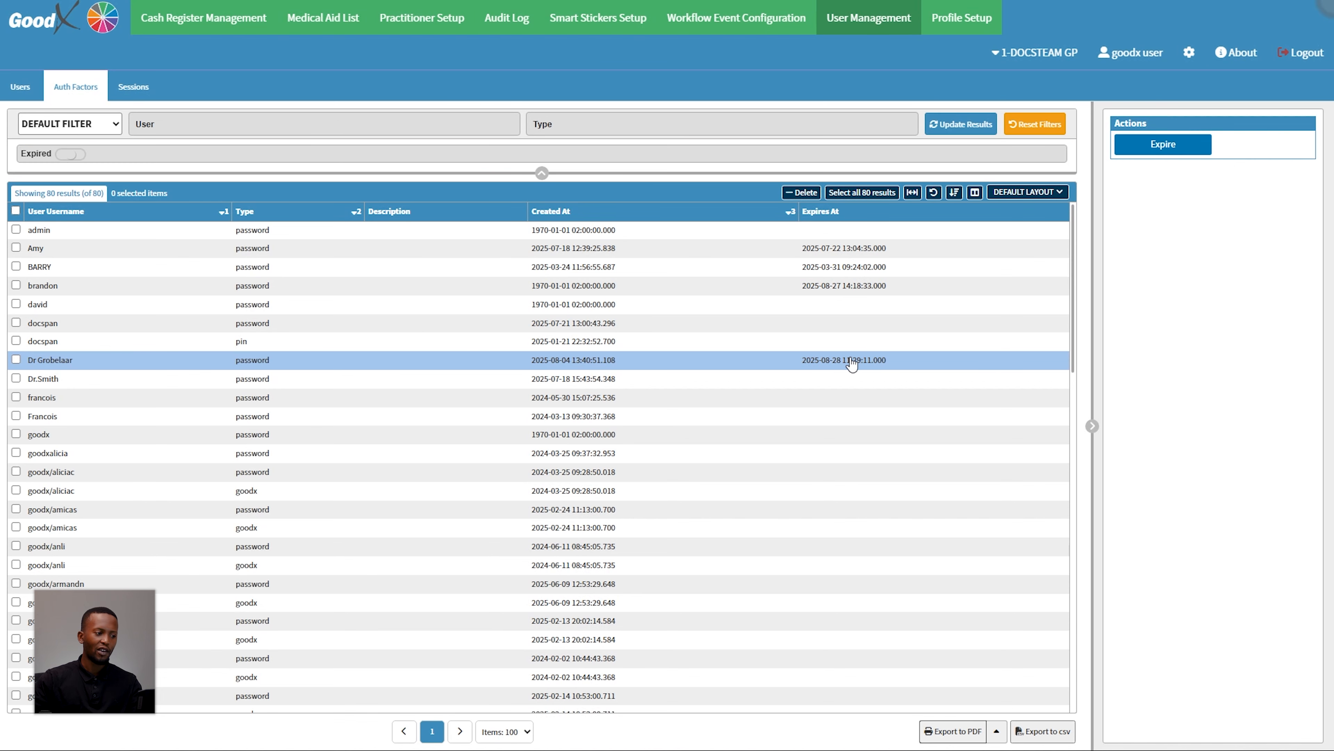
View the user sessions list and open the debtor statement profiles in Profile Setup.
left_click(135, 88)
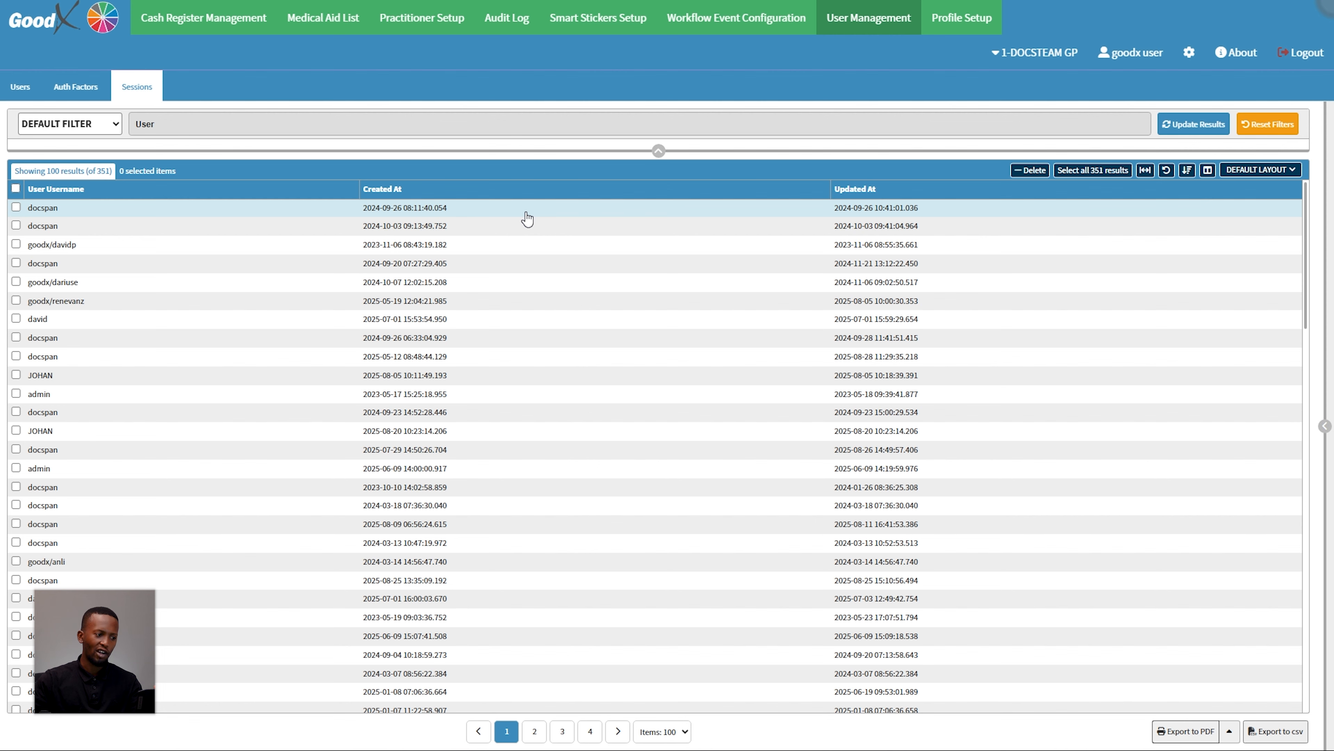
left_click(955, 24)
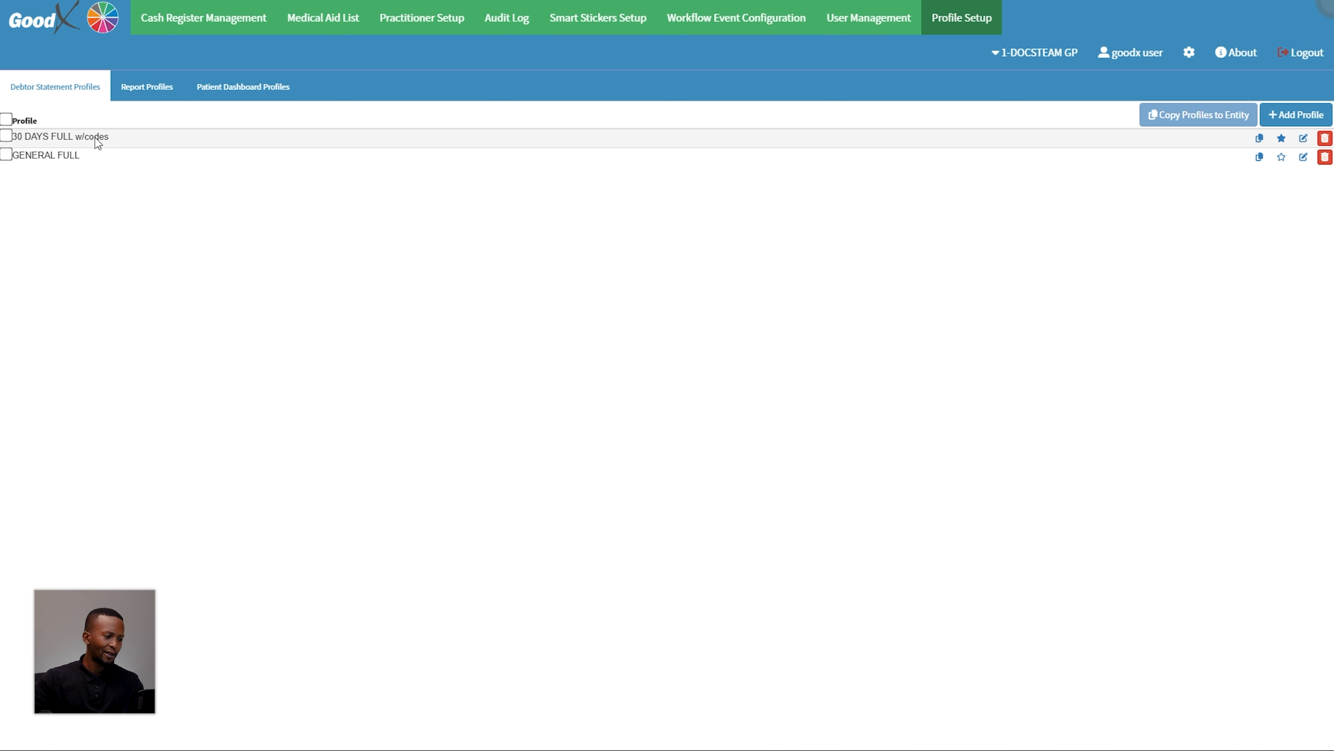
Rename the "30 DAYS FULL w/codes" statement profile to "30 DAYS FULL", disable printing of ICD10 codes and referring practitioner, and save.
left_click(1304, 139)
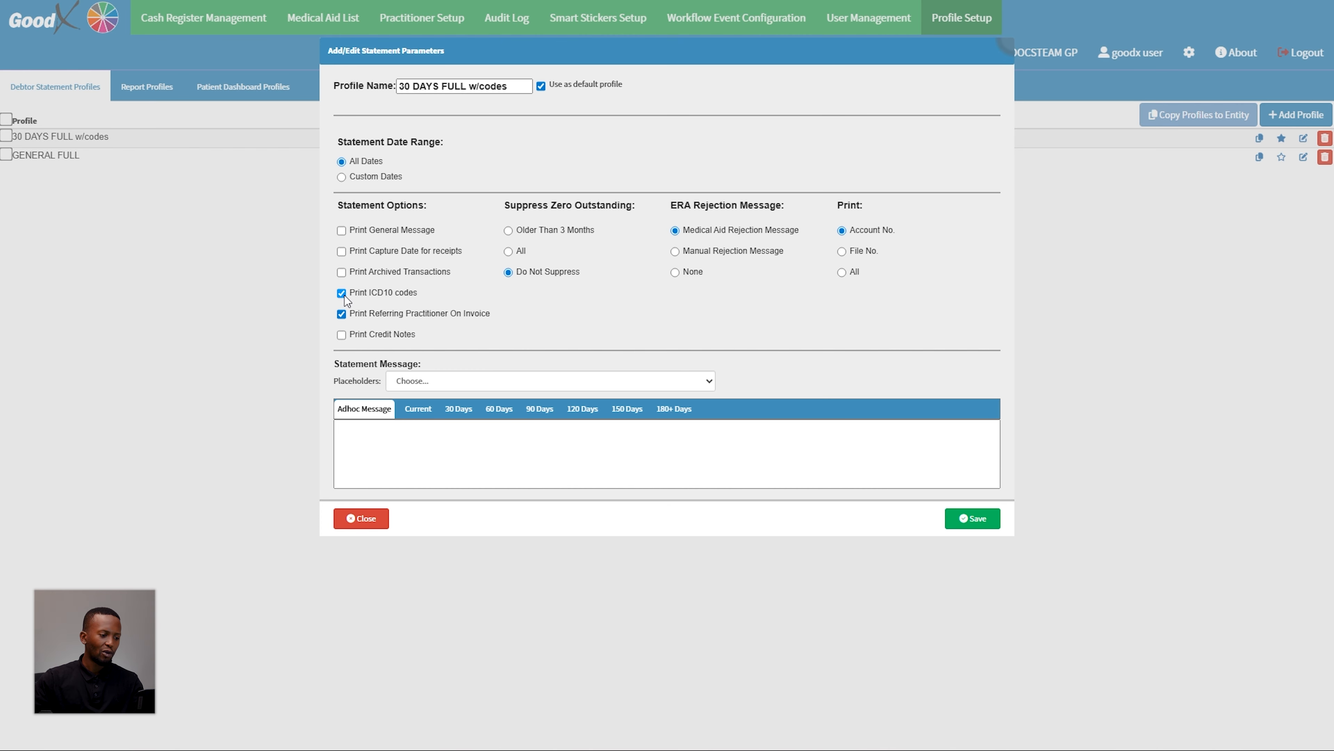
left_click_drag(515, 84, 473, 88)
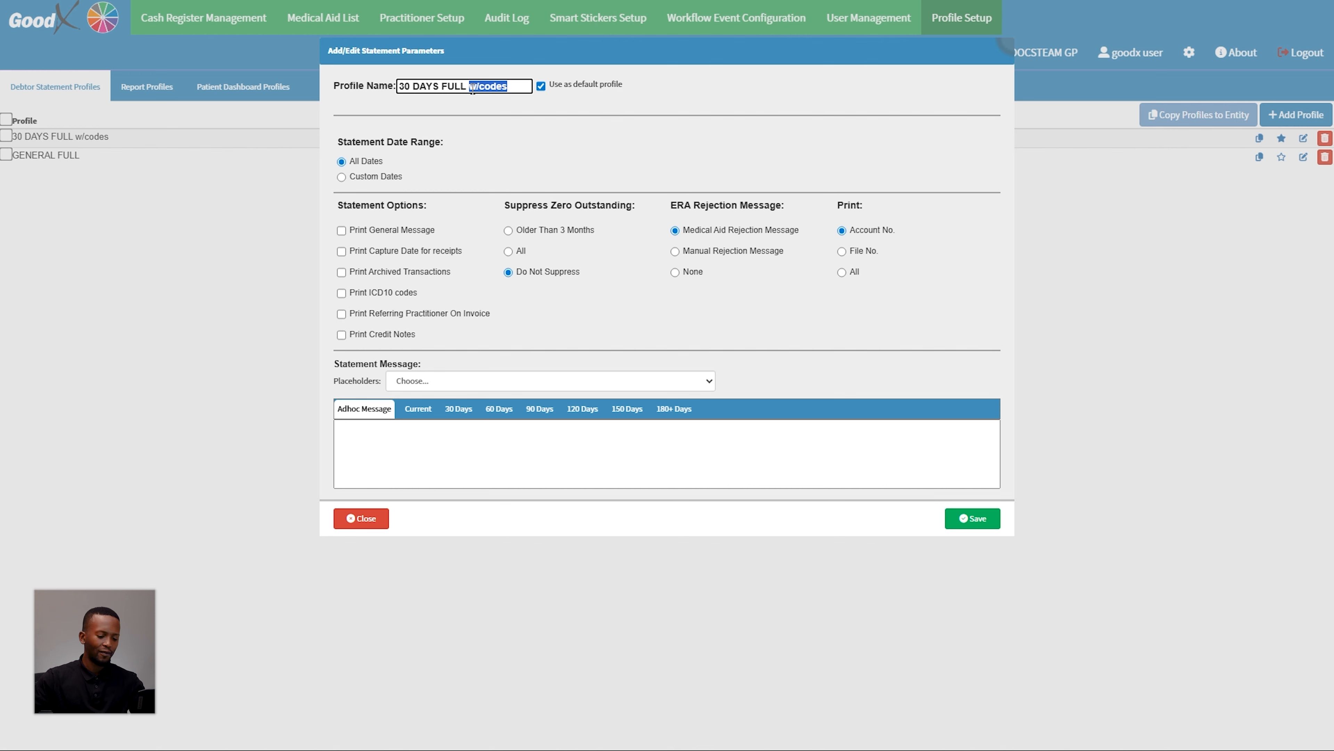
key("BackSpace")
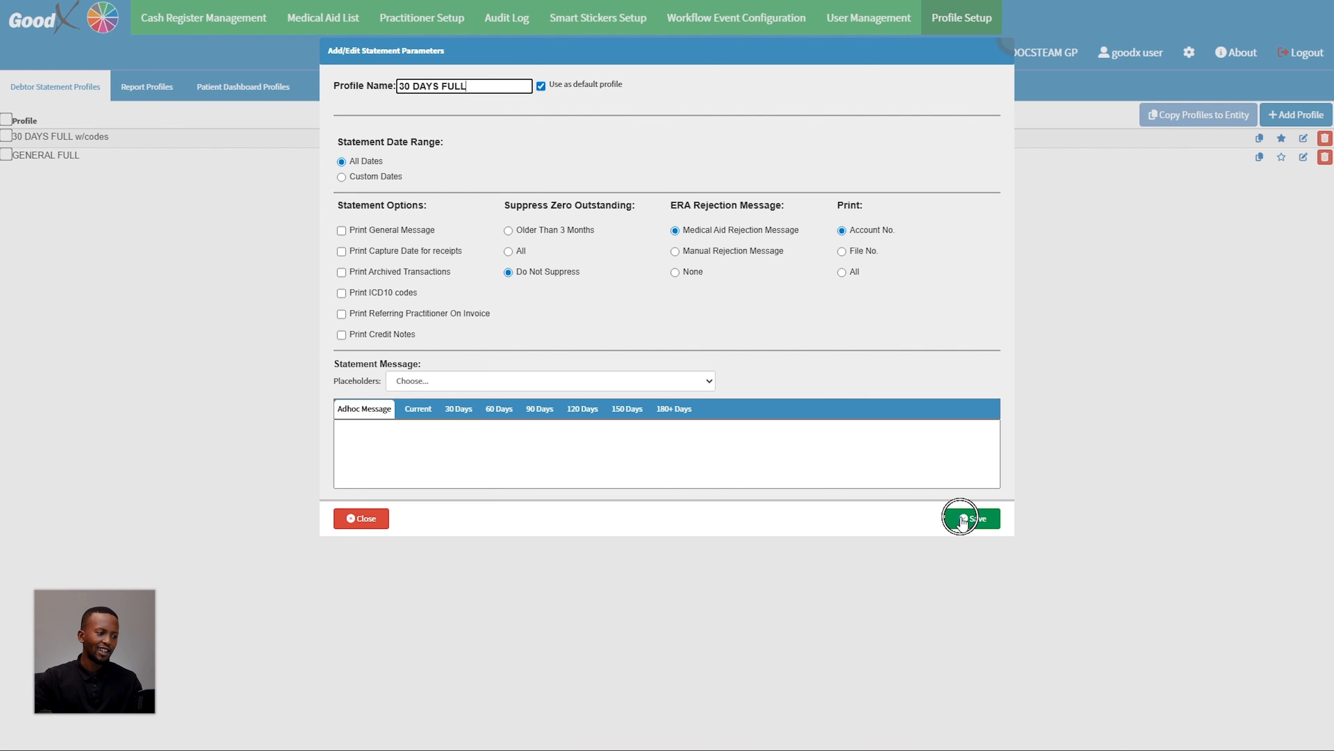
left_click(972, 518)
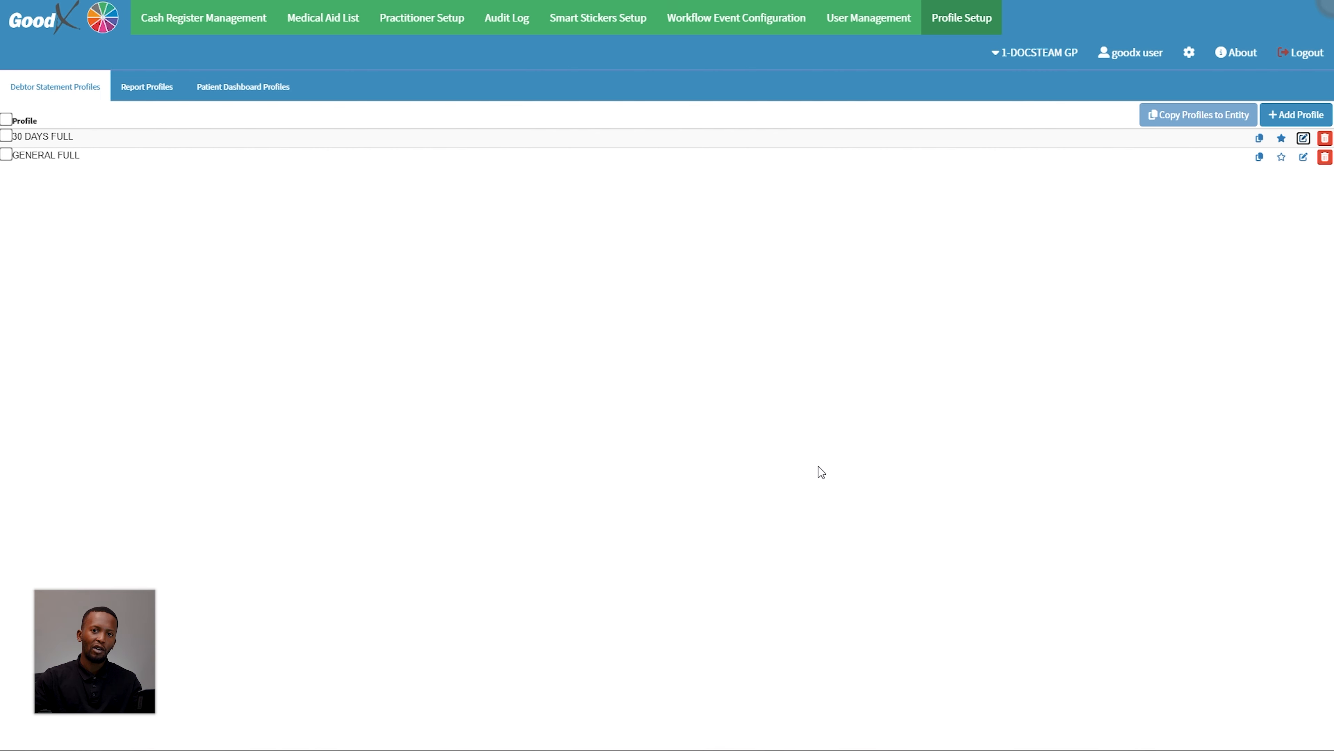
Review the debtor statistics and drilldown report profiles, view the General drilldown profile's settings, and exit without saving.
left_click(141, 100)
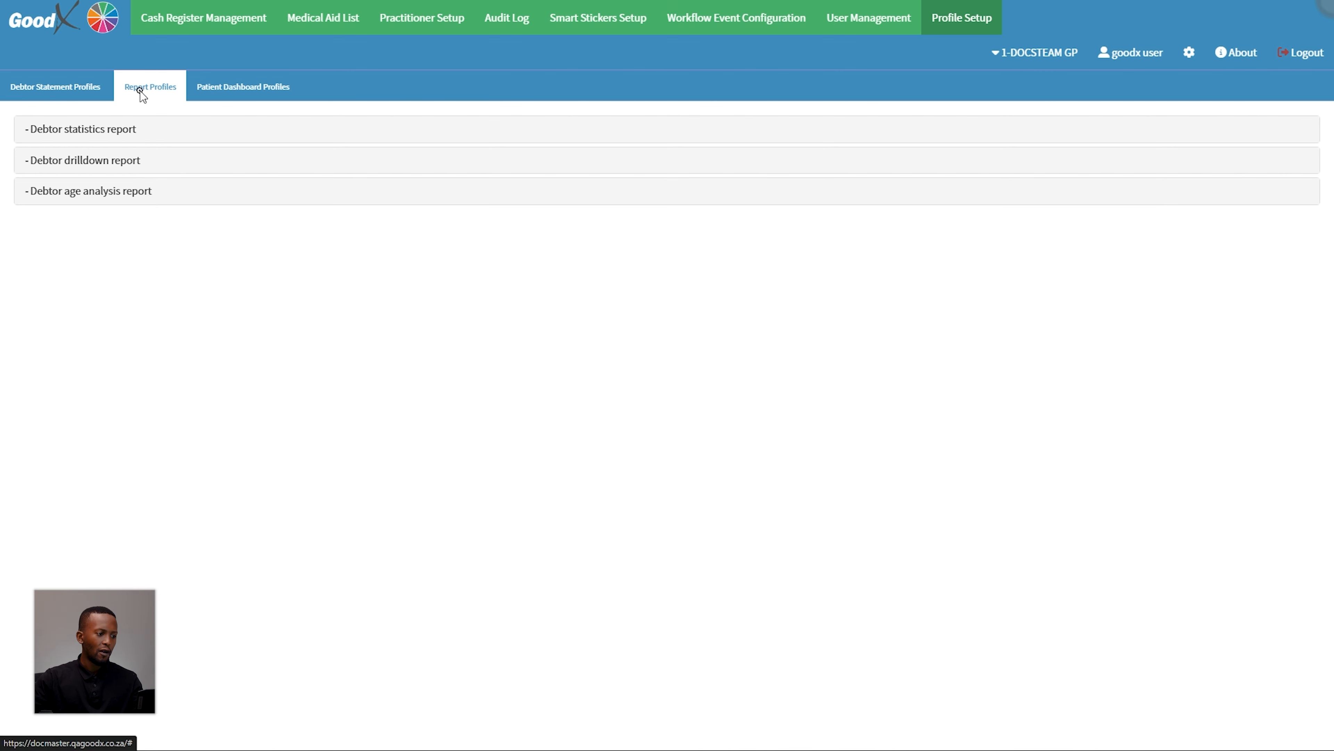
left_click(135, 137)
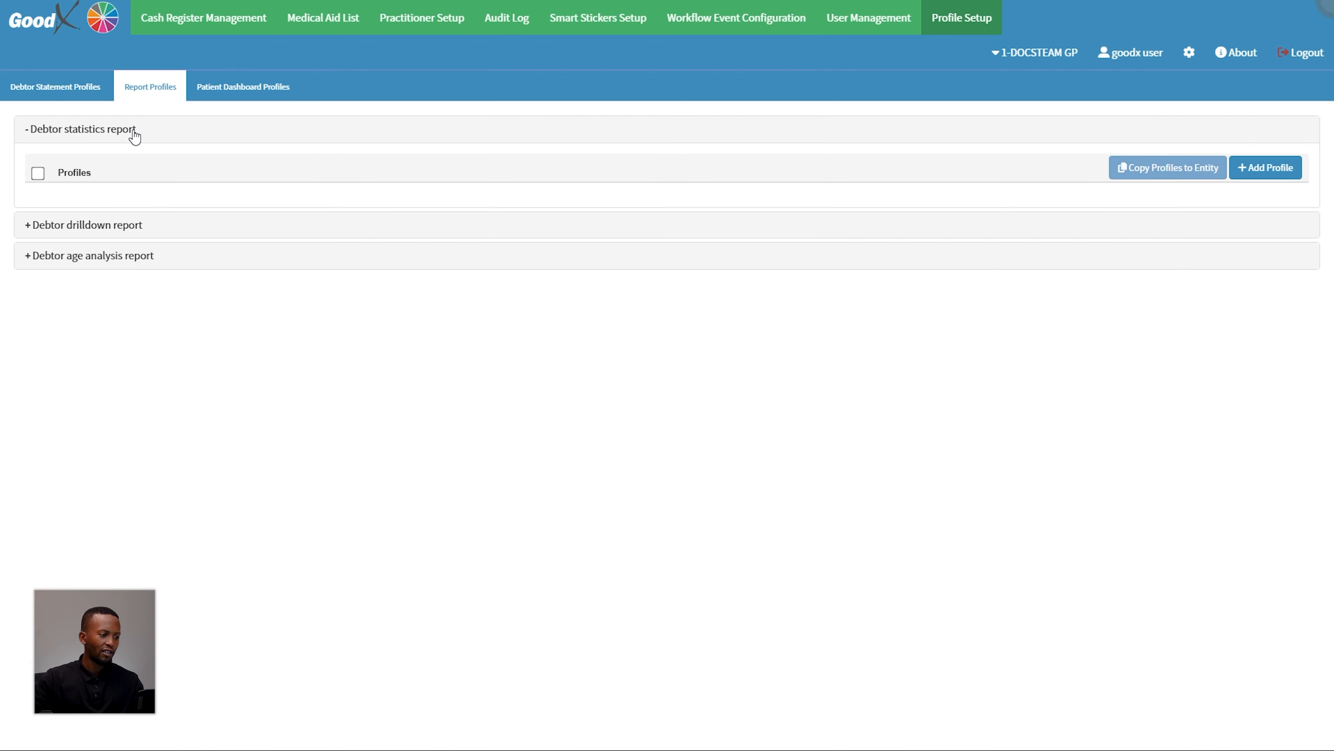
left_click(125, 234)
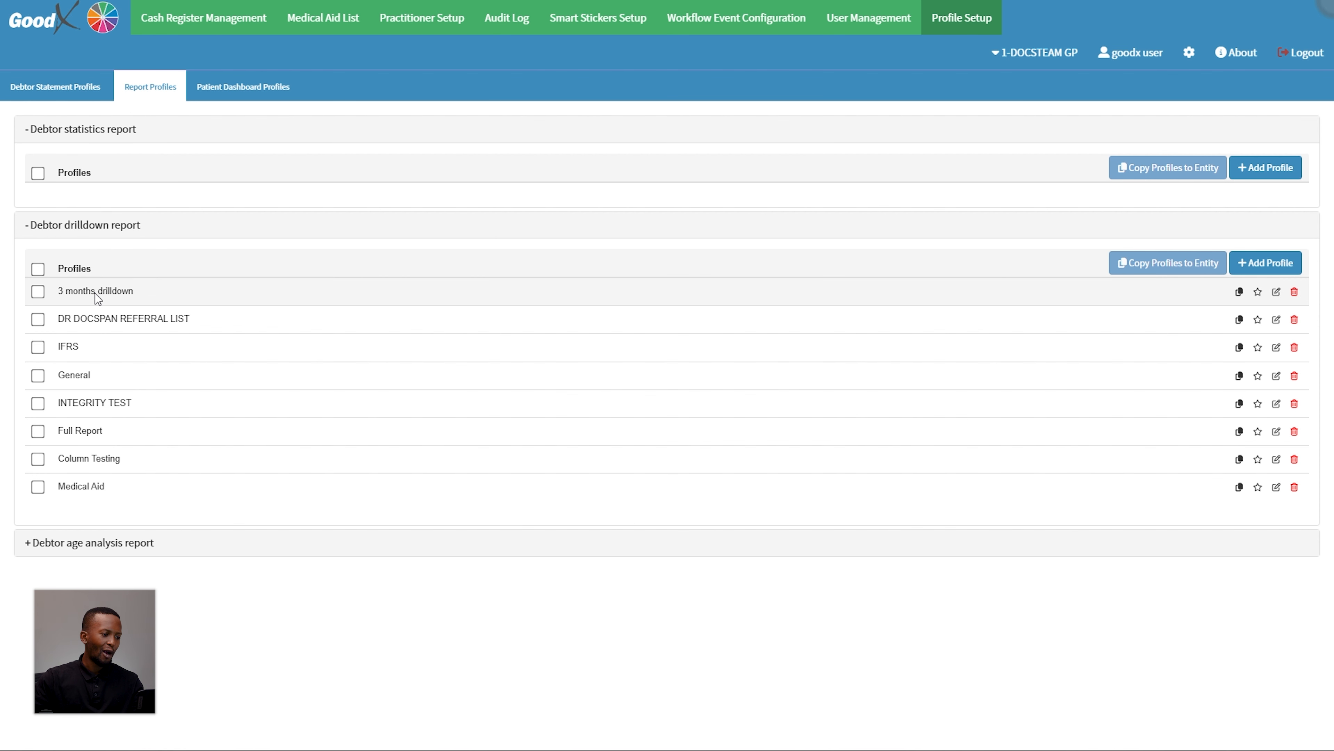
left_click(107, 379)
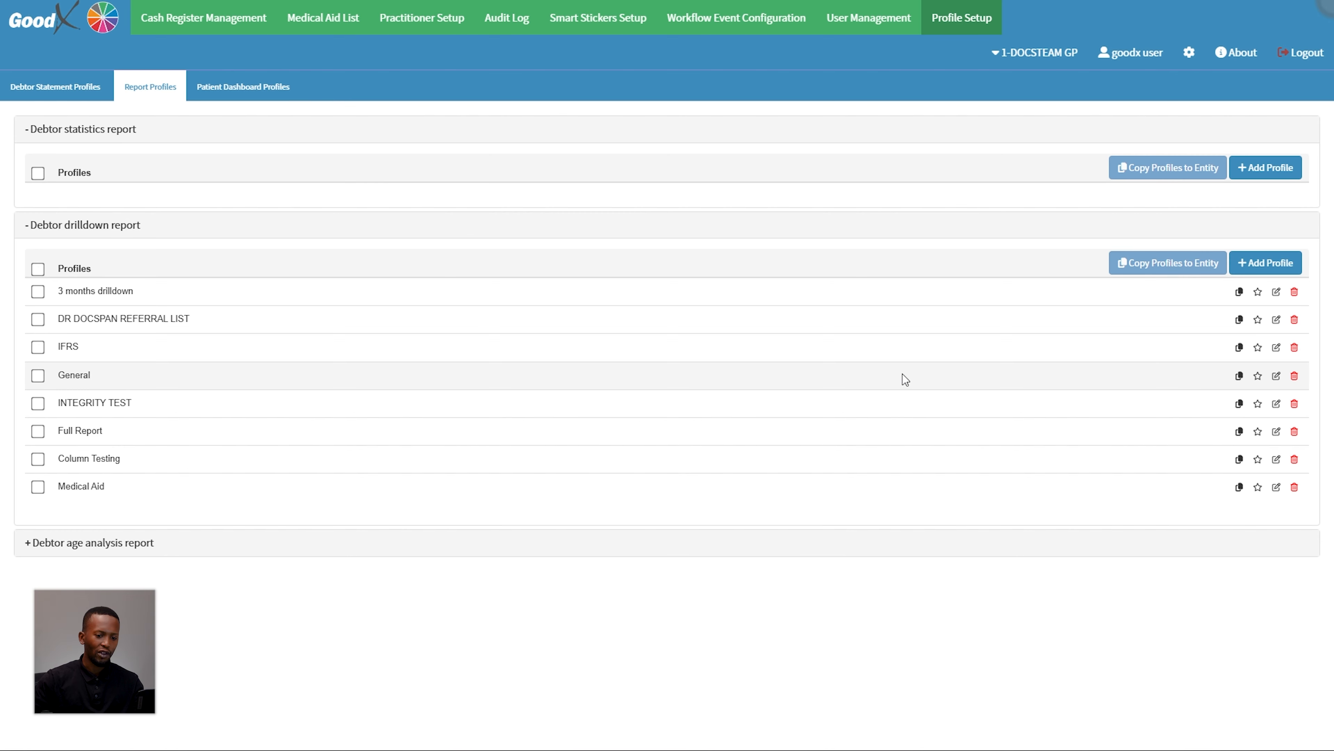
left_click(1277, 376)
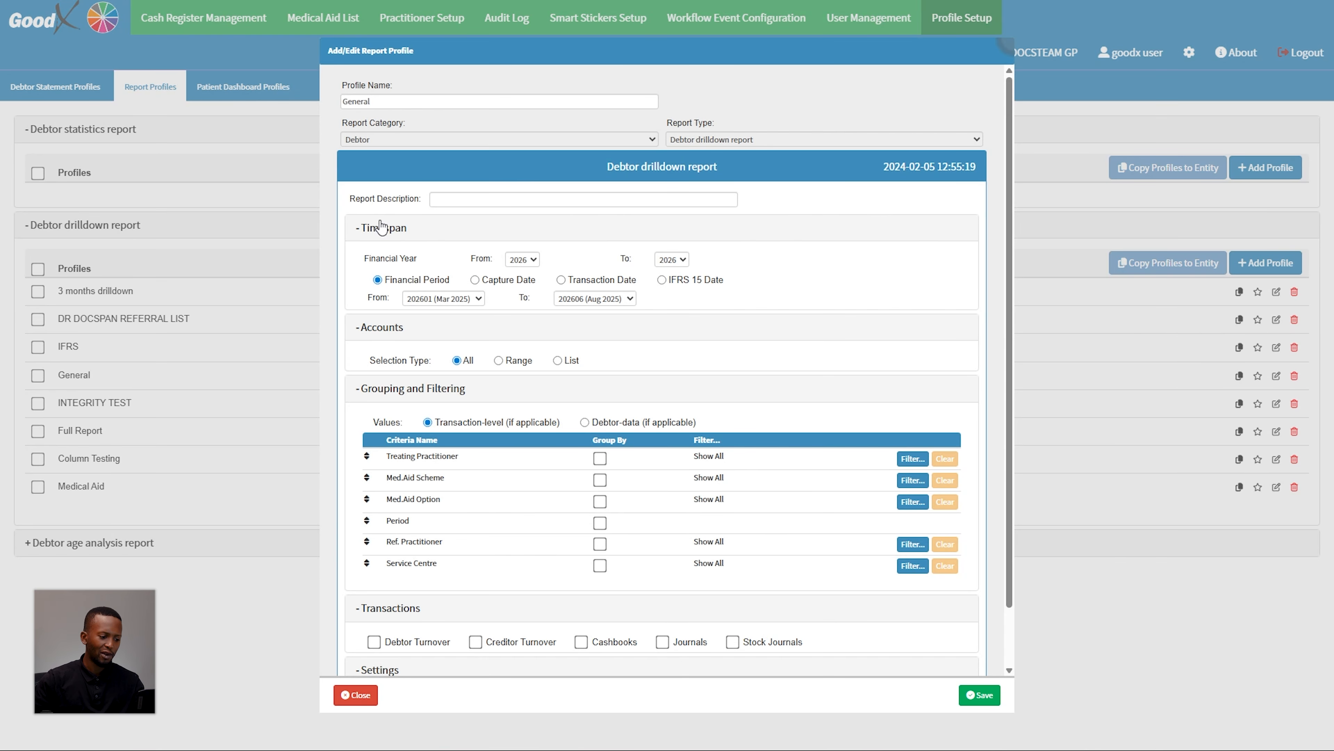
left_click(350, 690)
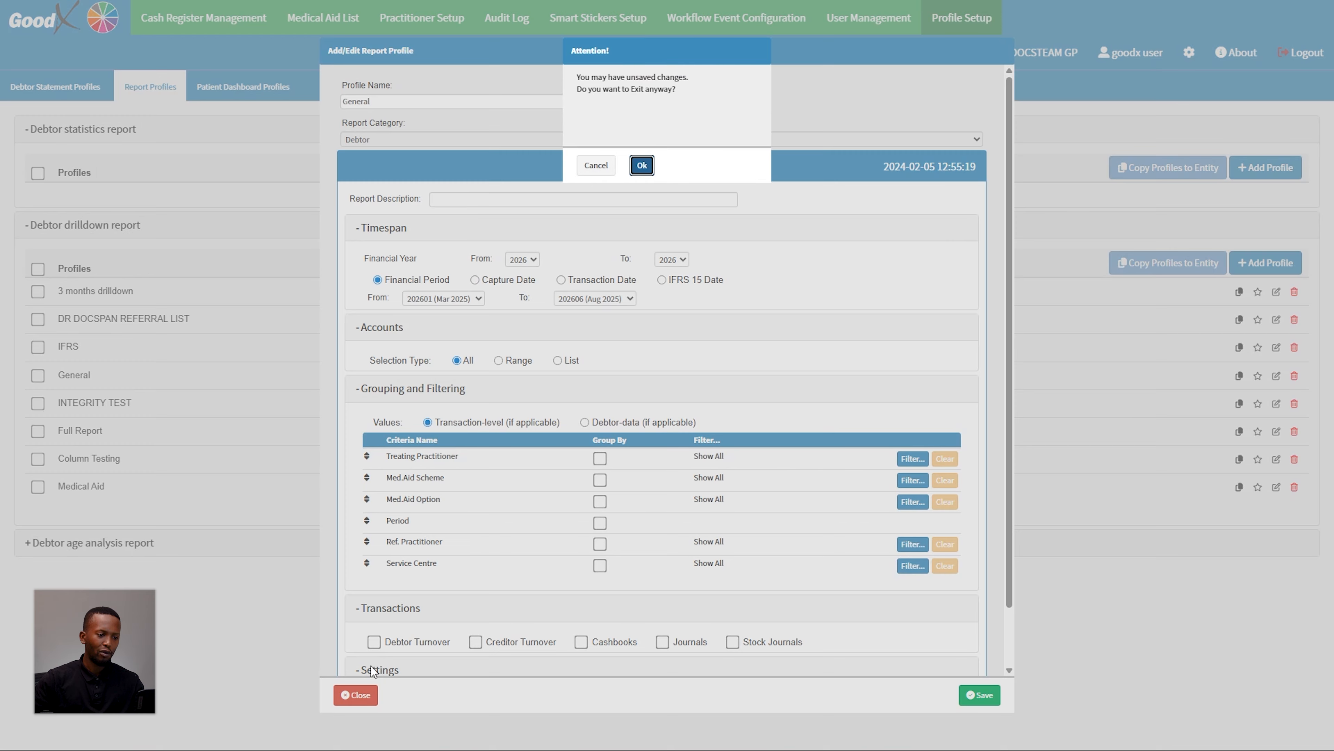
left_click(642, 167)
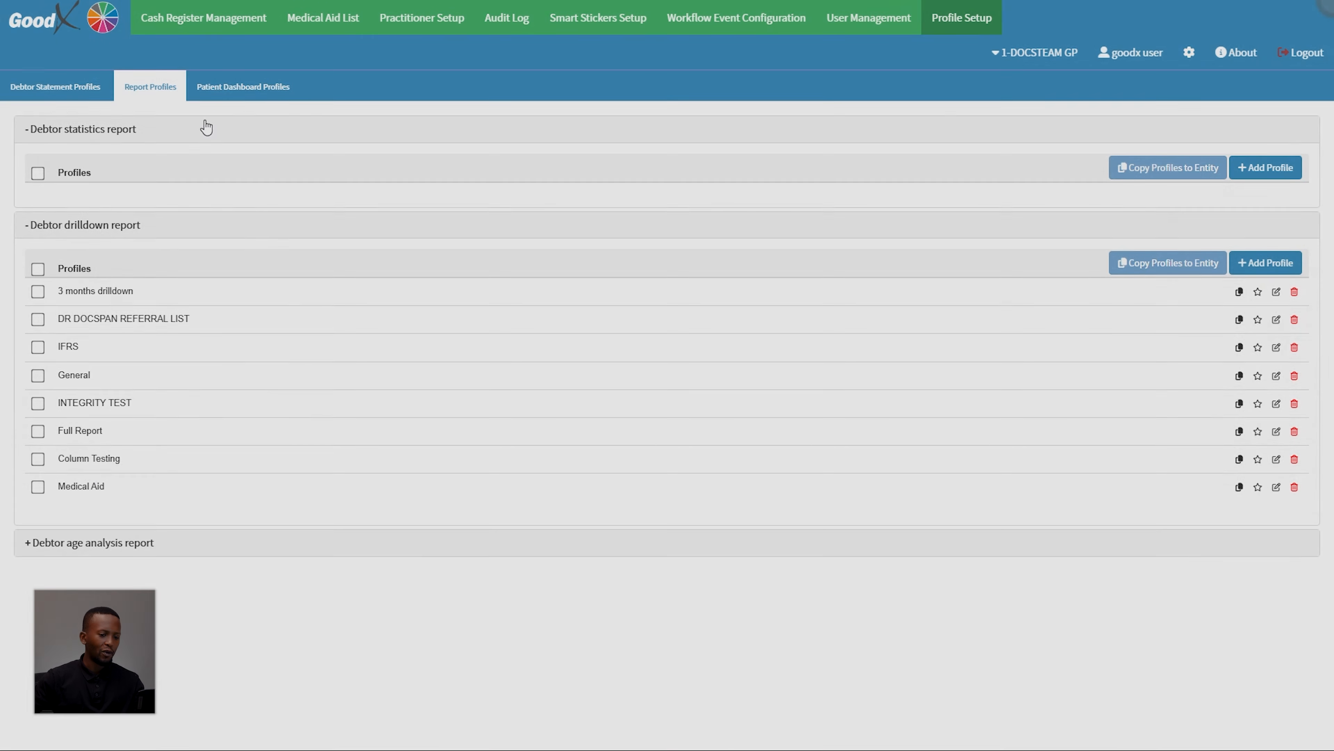
View the CARDIAC patient dashboard profile's description, color and scope, and close it without saving.
left_click(215, 90)
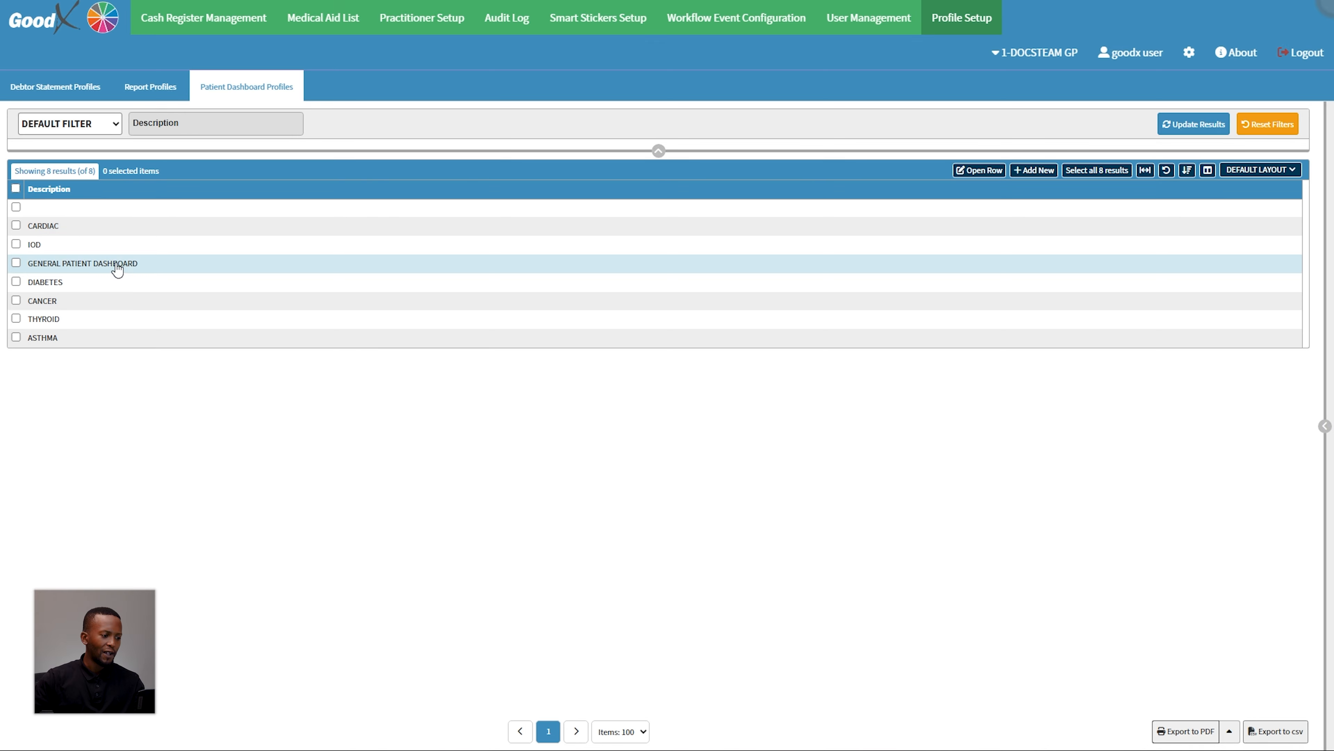
left_click(82, 234)
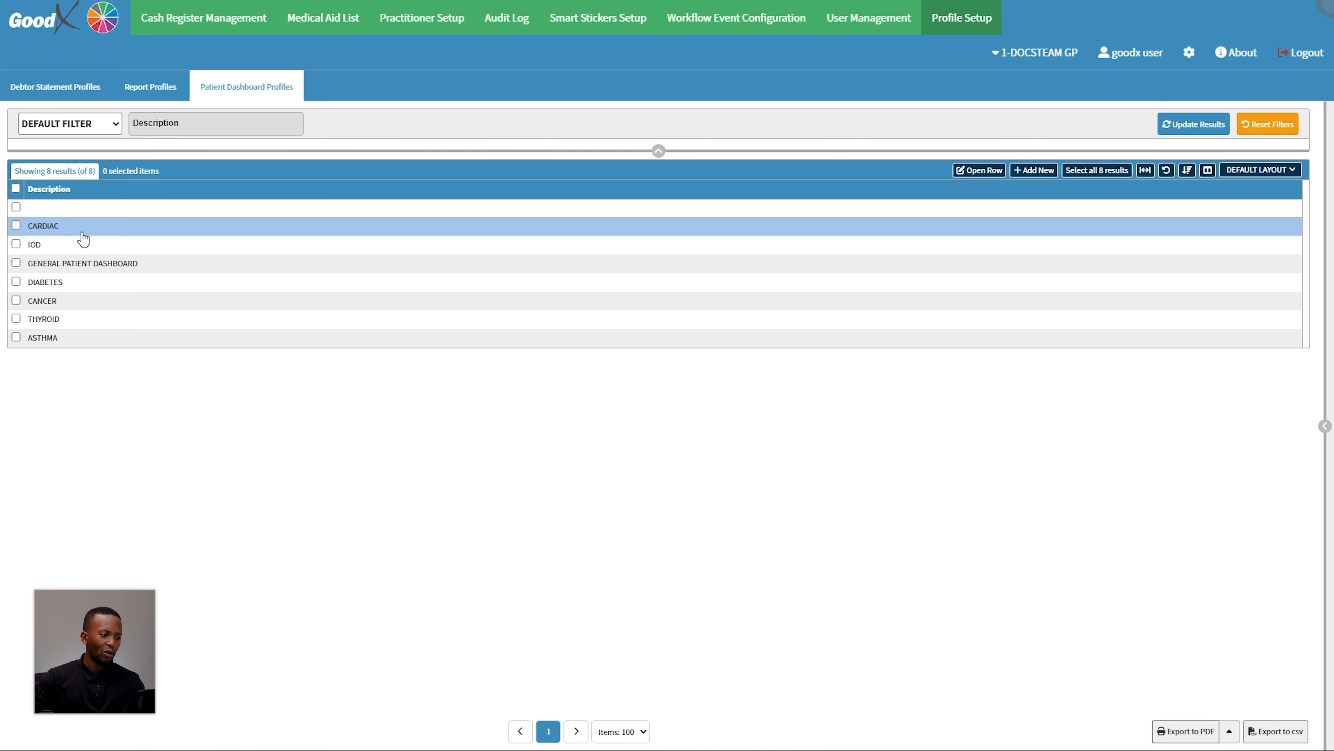
double_click(83, 236)
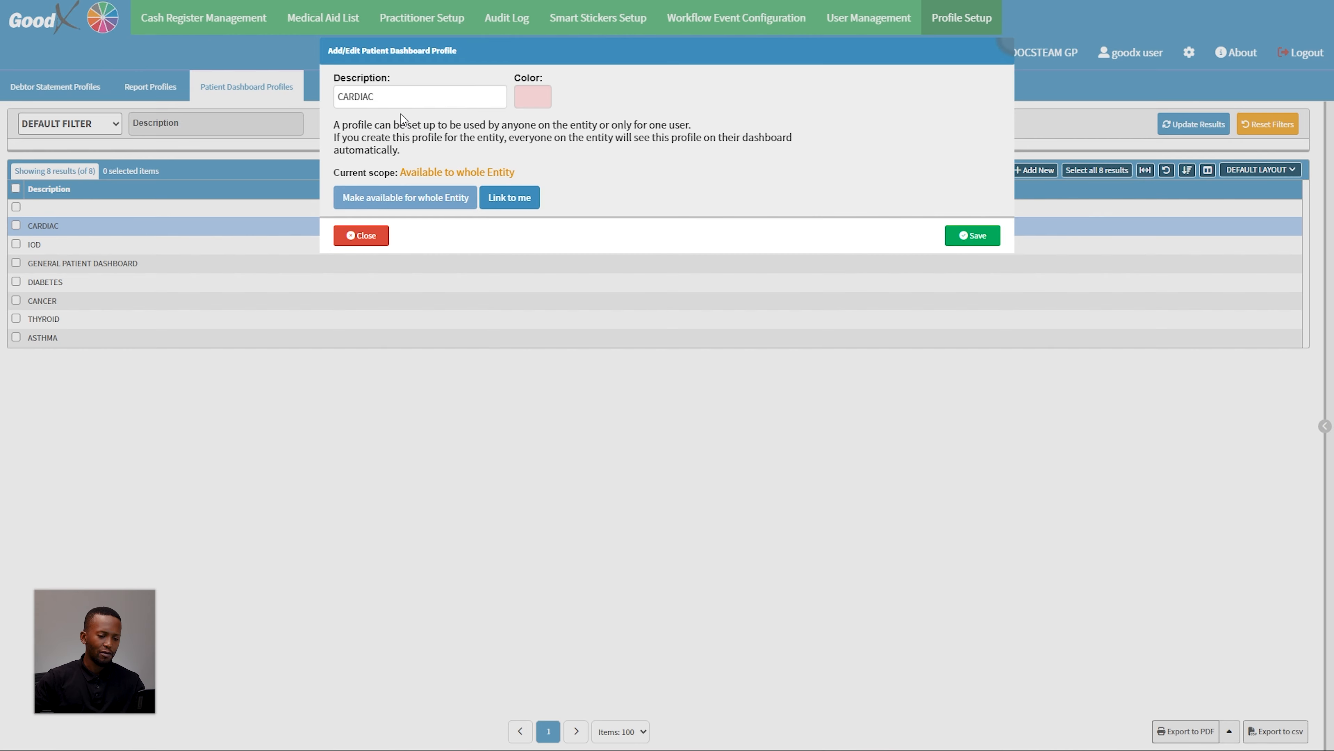
left_click(359, 236)
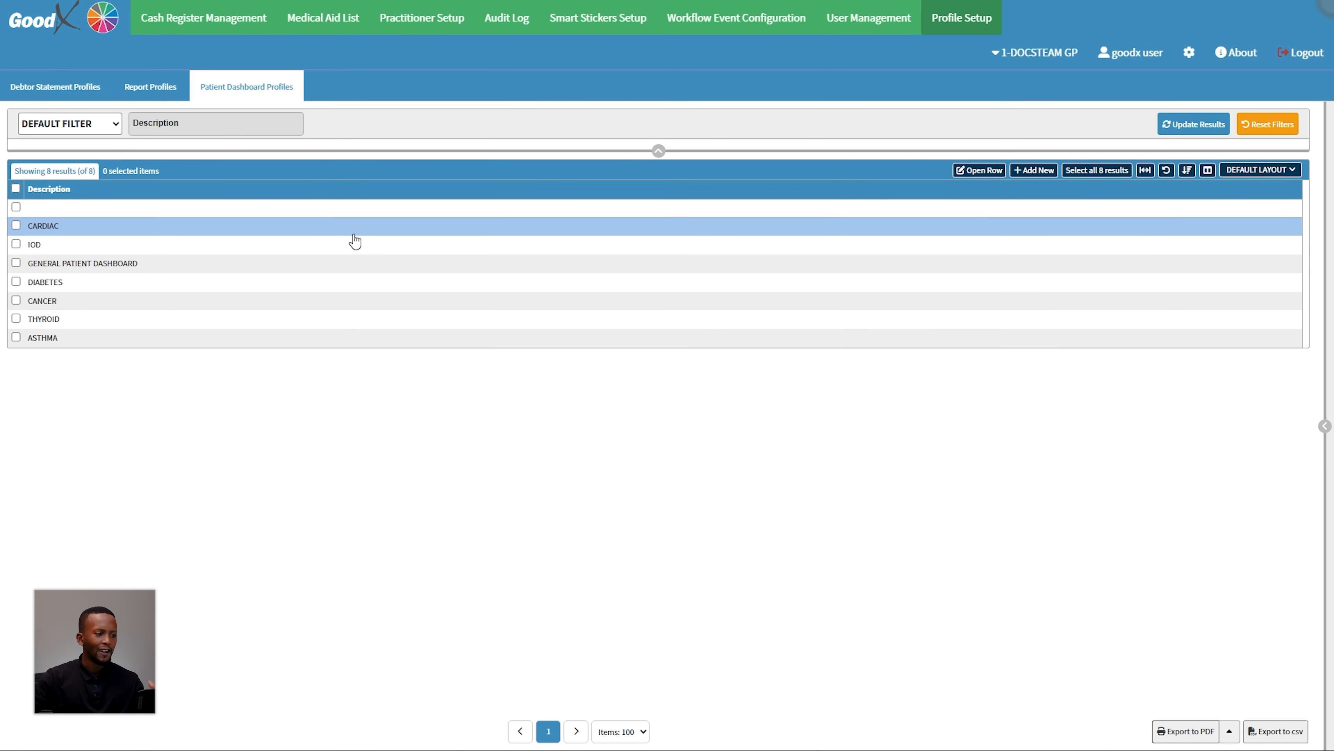